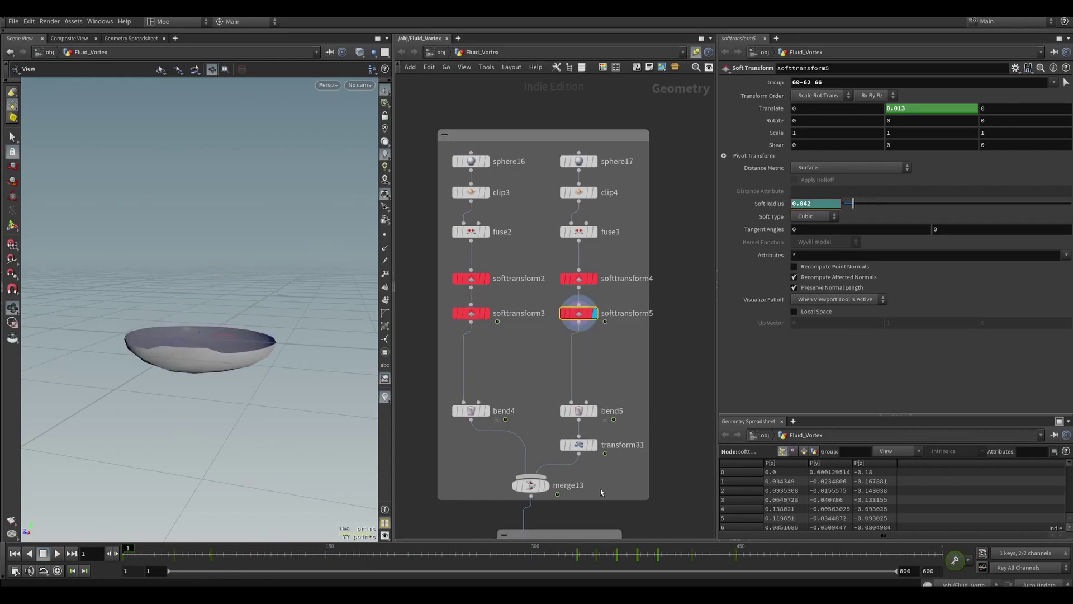
Step: Display the merged mouth halves at merge13 and the finished lips at normal1, and scrub the timeline to check their motion
left_click(547, 485)
scroll(604, 396, "down", 5)
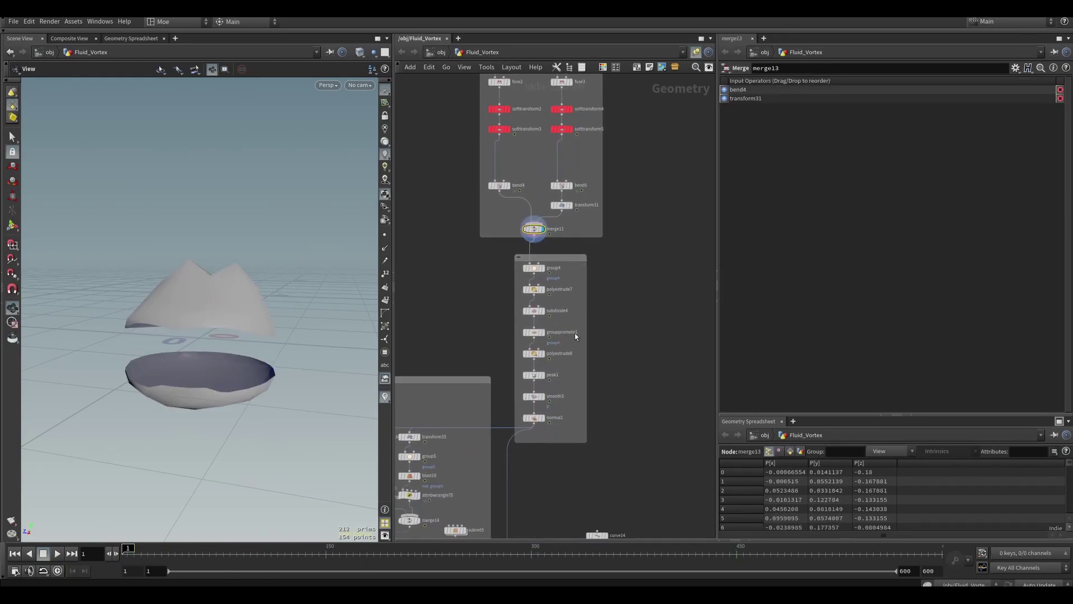
left_click(540, 418)
left_click_drag(141, 554, 537, 555)
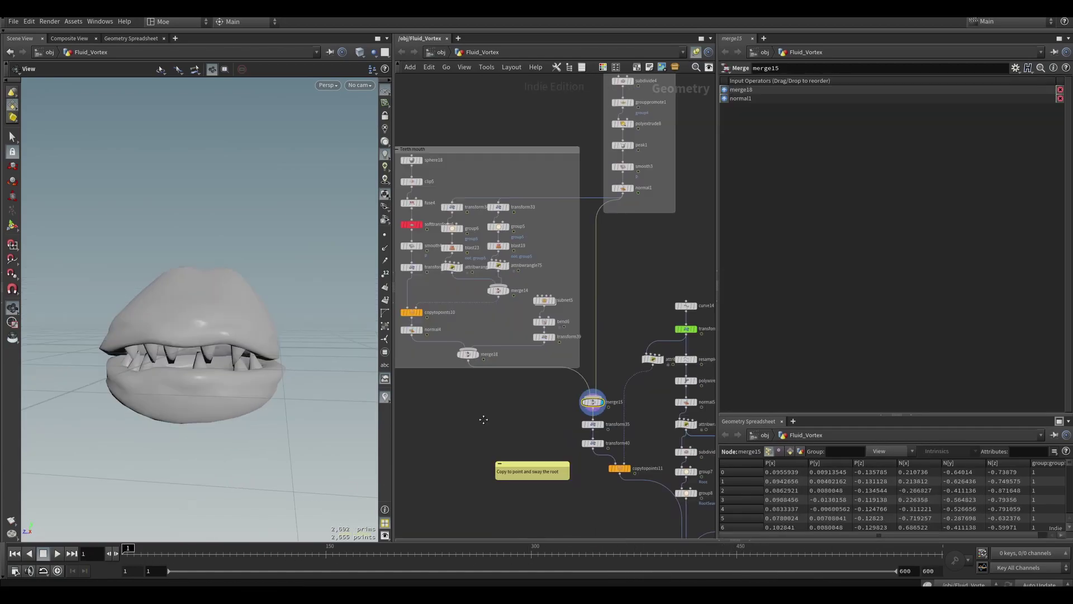
Step: Display the mouth at copytopoints11 and the full plant at merge16, scrubbing the timeline to check the animation
middle_click_drag(483, 419, 455, 413)
left_click_drag(581, 463, 579, 460)
key("r")
middle_click_drag(593, 497, 527, 430)
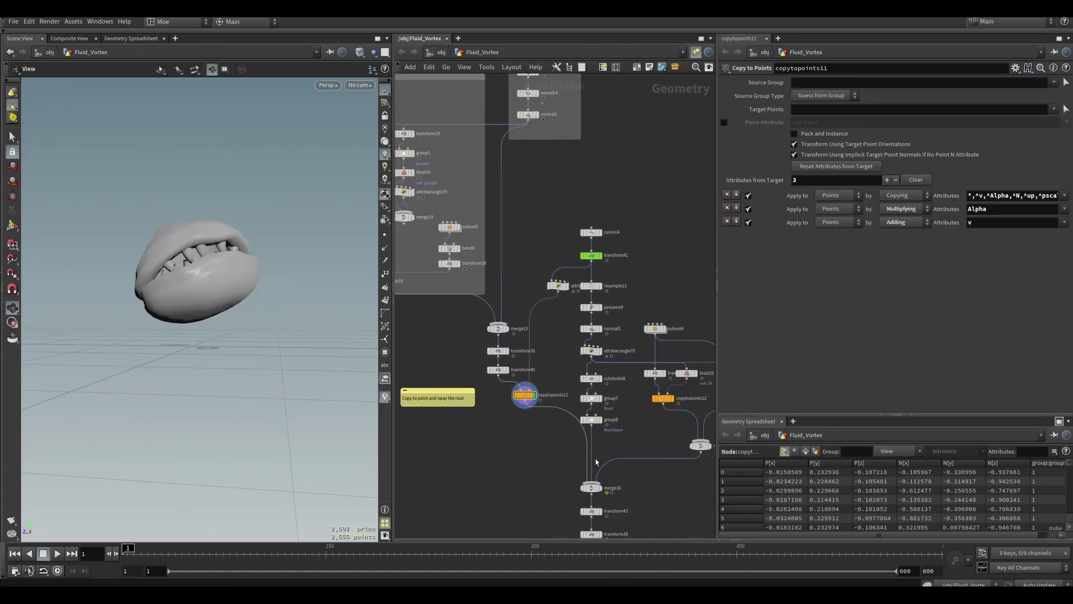
left_click_drag(583, 416, 576, 396)
key("r")
left_click_drag(347, 555, 471, 557)
left_click(591, 488)
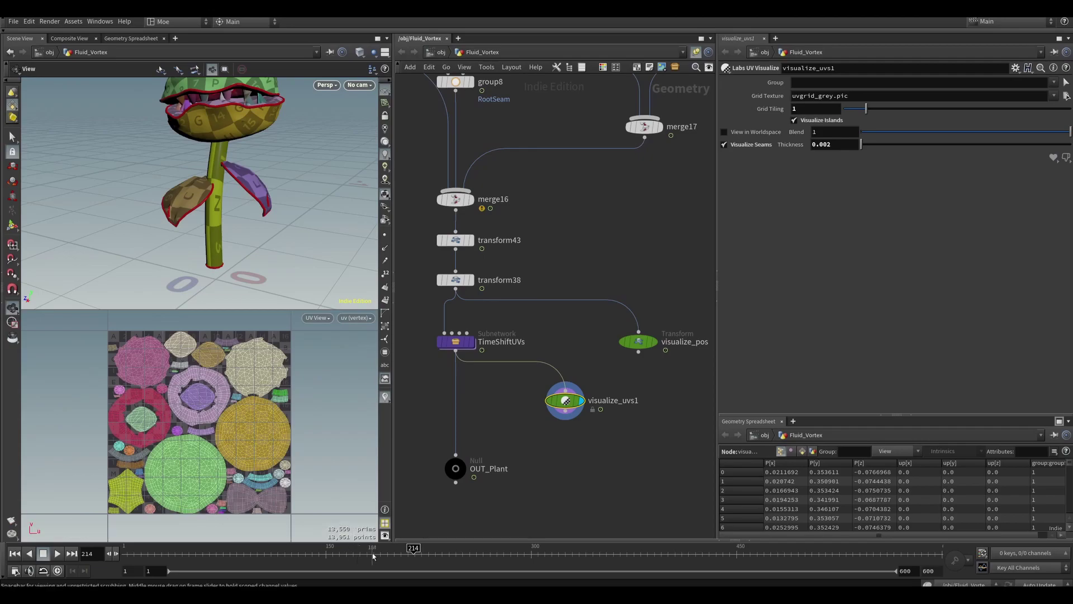
Step: Scrub the plant's UV visualization, and examine timeshift14, uvlayout1 and attribcopy2 inside the TimeShiftUVs subnetwork
left_click_drag(386, 549, 463, 548)
left_click_drag(257, 204, 259, 278)
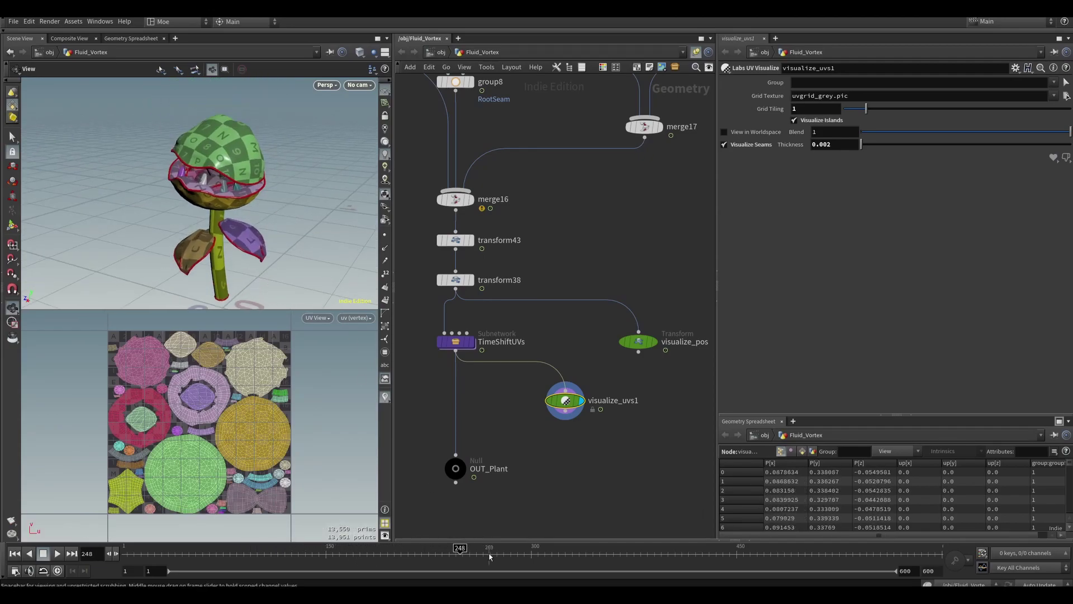
double_click(456, 341)
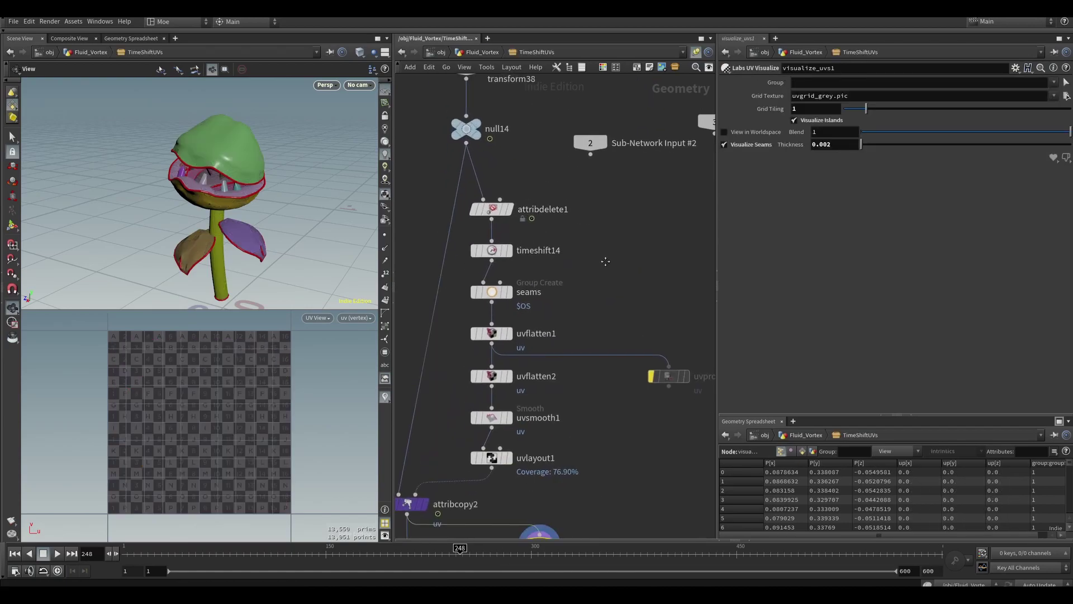
left_click(531, 234)
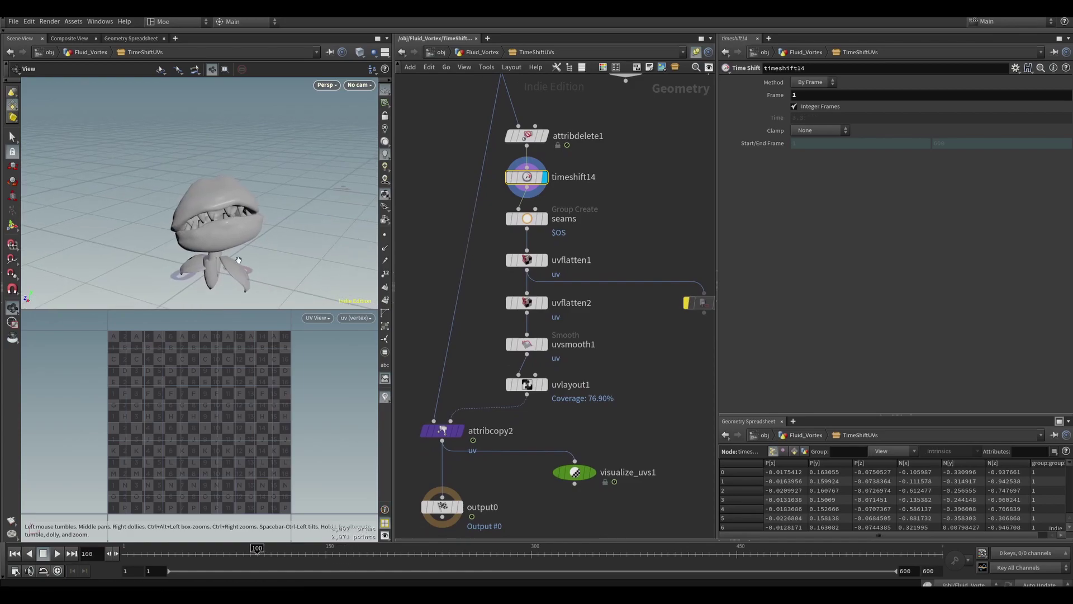
middle_click_drag(550, 399, 551, 369)
left_click(545, 354)
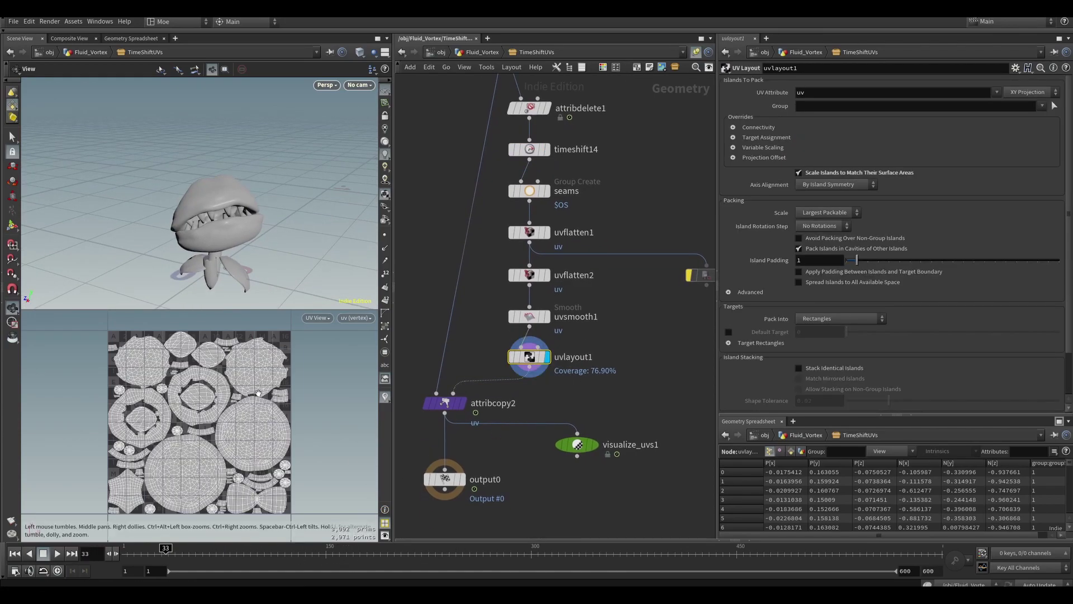
middle_click_drag(462, 402, 513, 392)
left_click(512, 392)
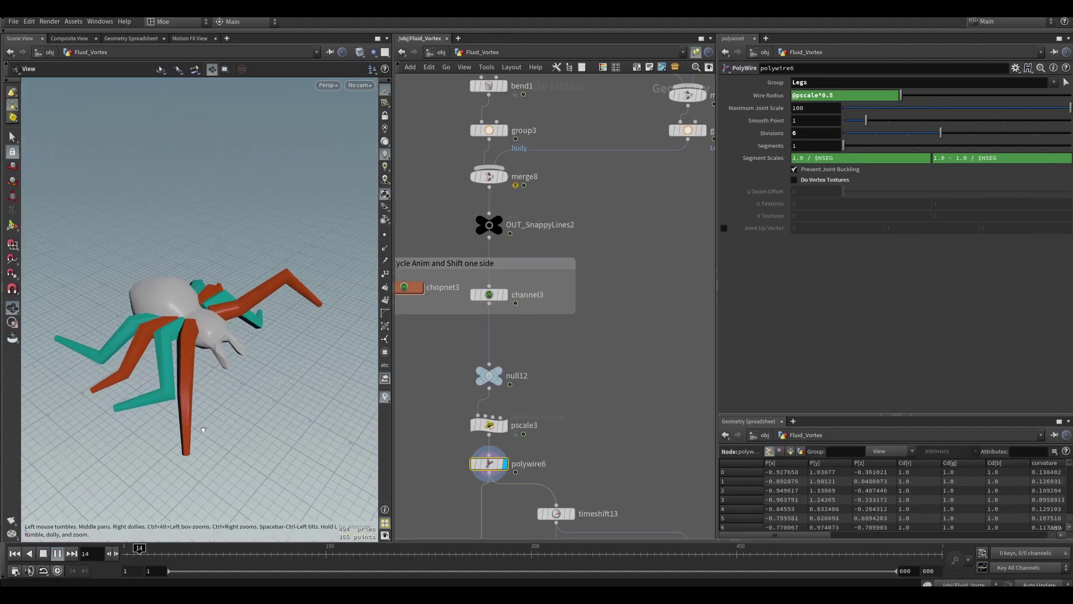
Step: Examine the spider's walk animation at polywire6 from a lower angle, stop playback and return to the first frame
left_click_drag(204, 429, 242, 364)
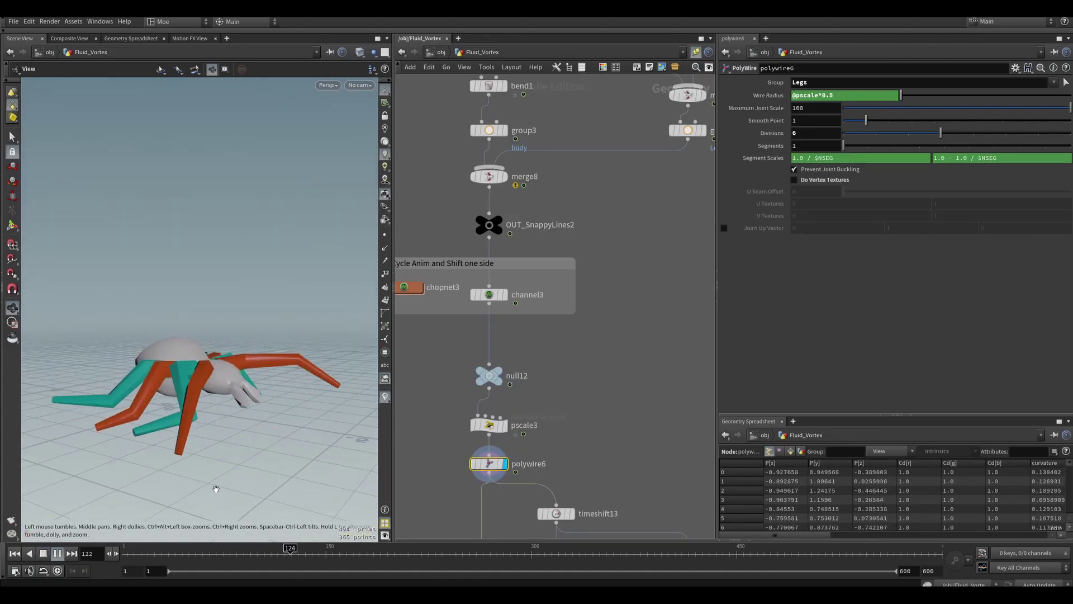
left_click(59, 555)
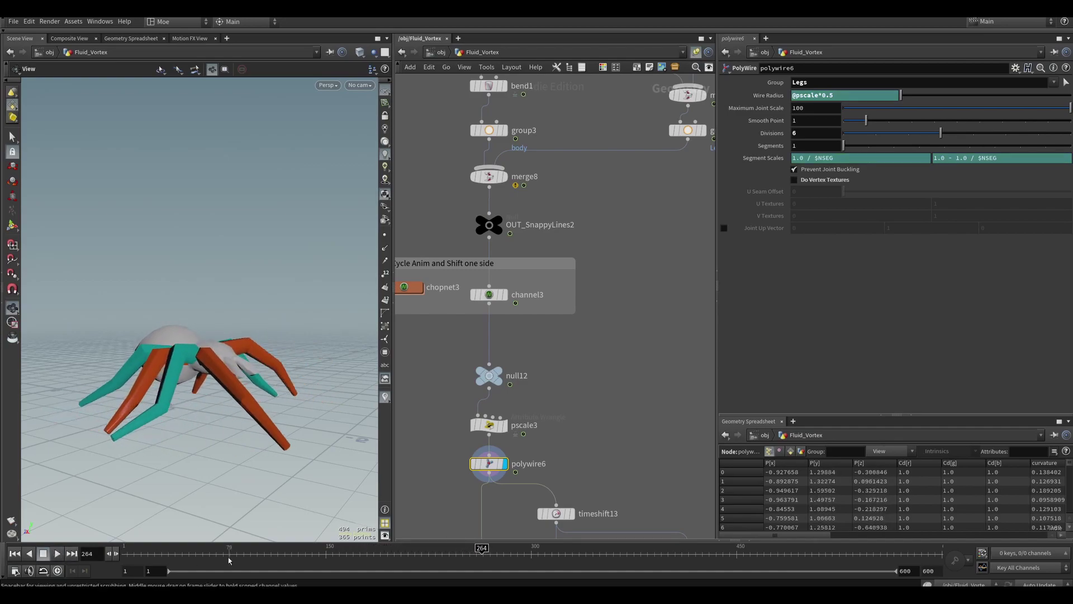
key("ctrl+Up")
middle_click_drag(600, 234, 524, 592)
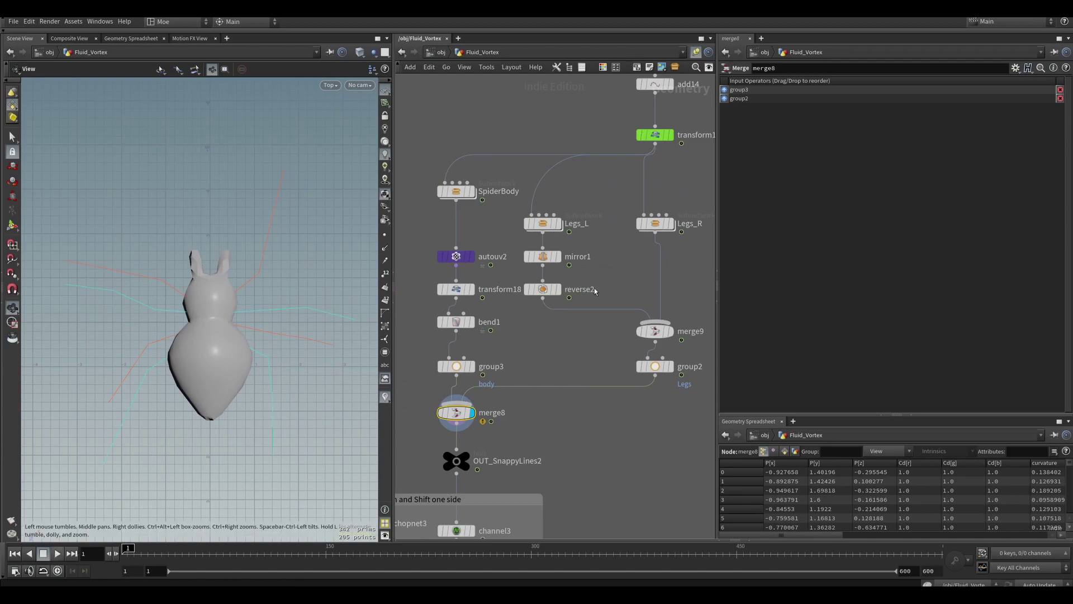
Step: Open the RigCurve subnetwork inside Legs_L and examine its keep_endpoints and rigpose3 nodes
middle_click_drag(596, 290, 527, 326)
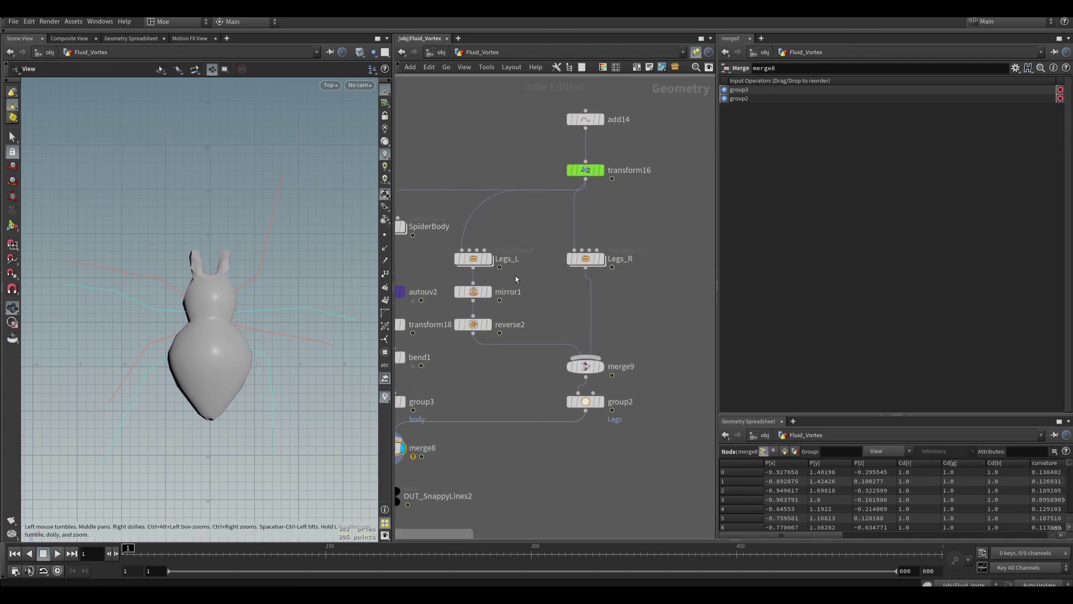
double_click(472, 260)
double_click(473, 312)
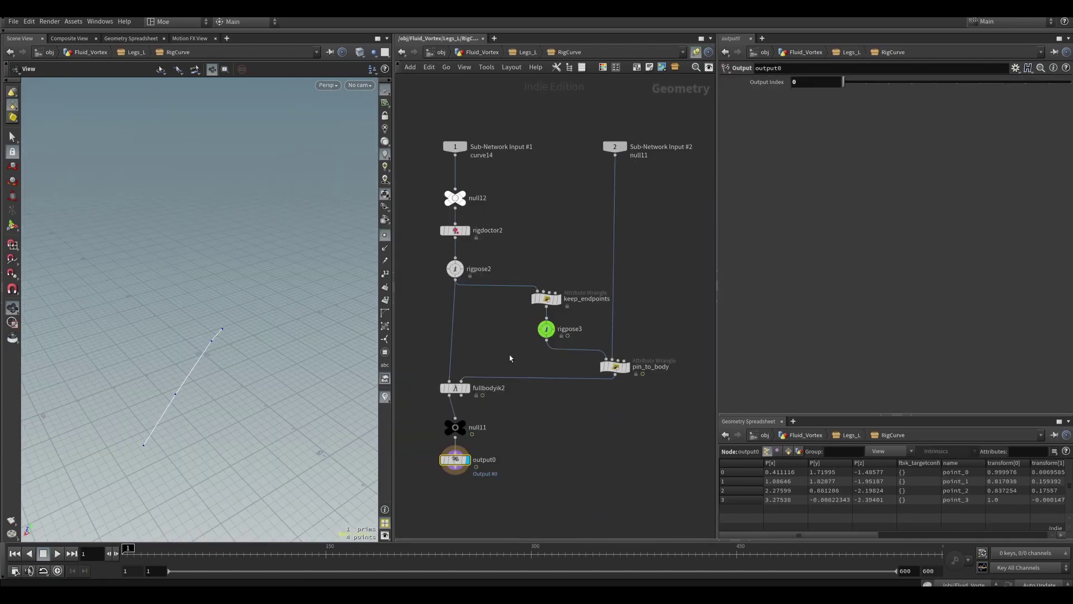
left_click(549, 278)
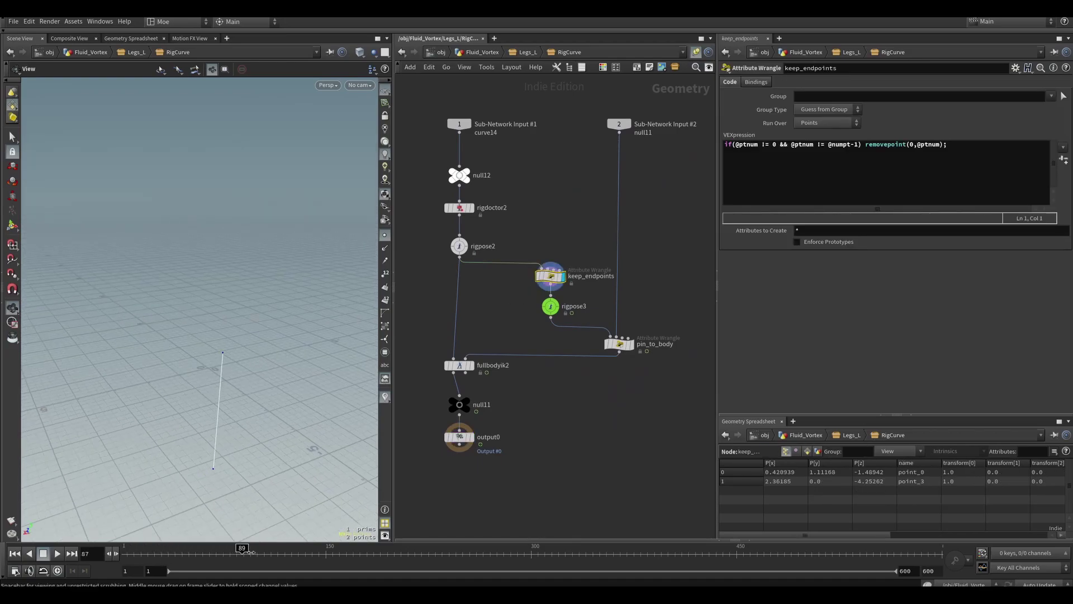
left_click(542, 306)
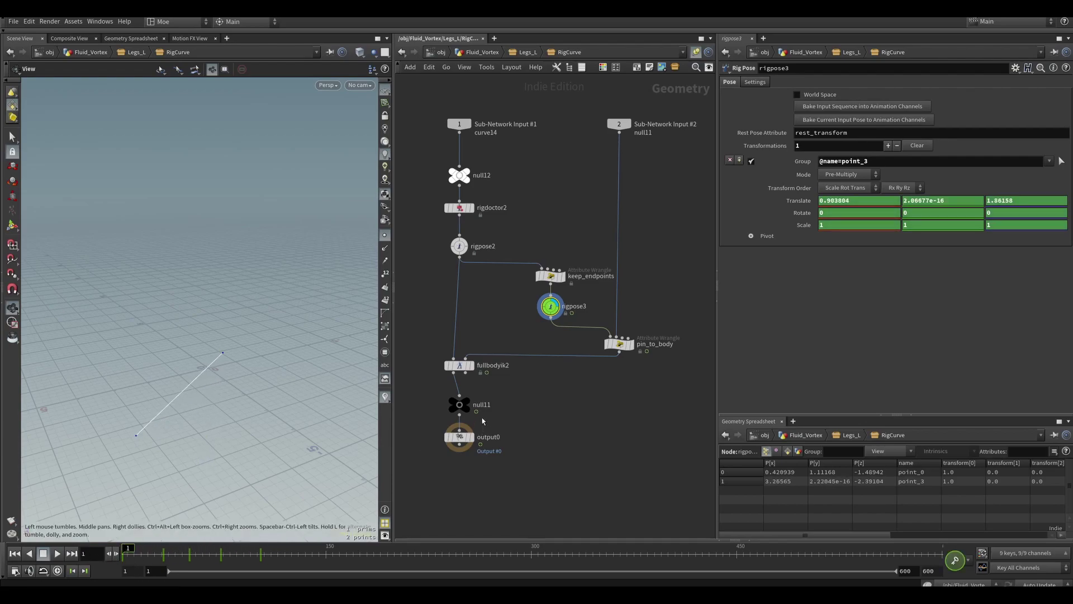
Step: Display the leg's IK result at fullbodyik2 and output0, and view the VEX code of pin_to_body
left_click(452, 360)
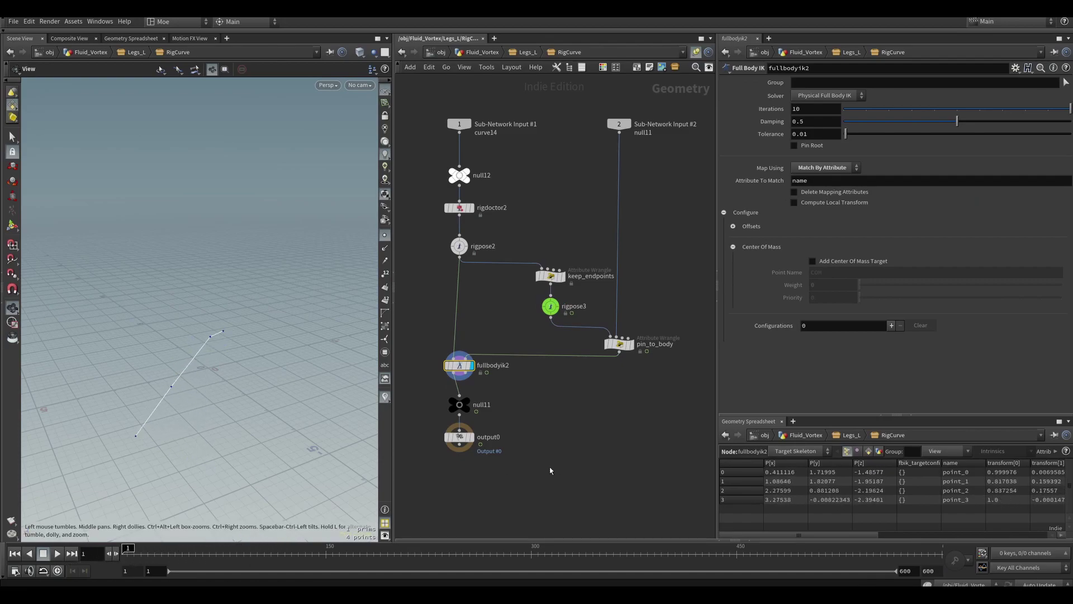
left_click(470, 438)
middle_click_drag(564, 460, 566, 445)
left_click(610, 335)
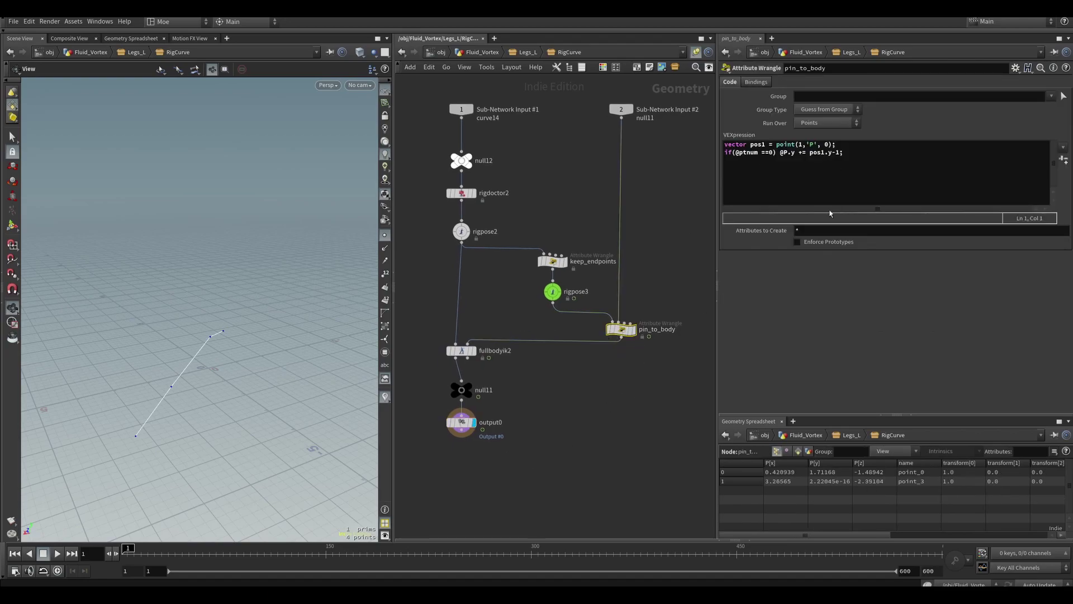
middle_click_drag(619, 399, 618, 401)
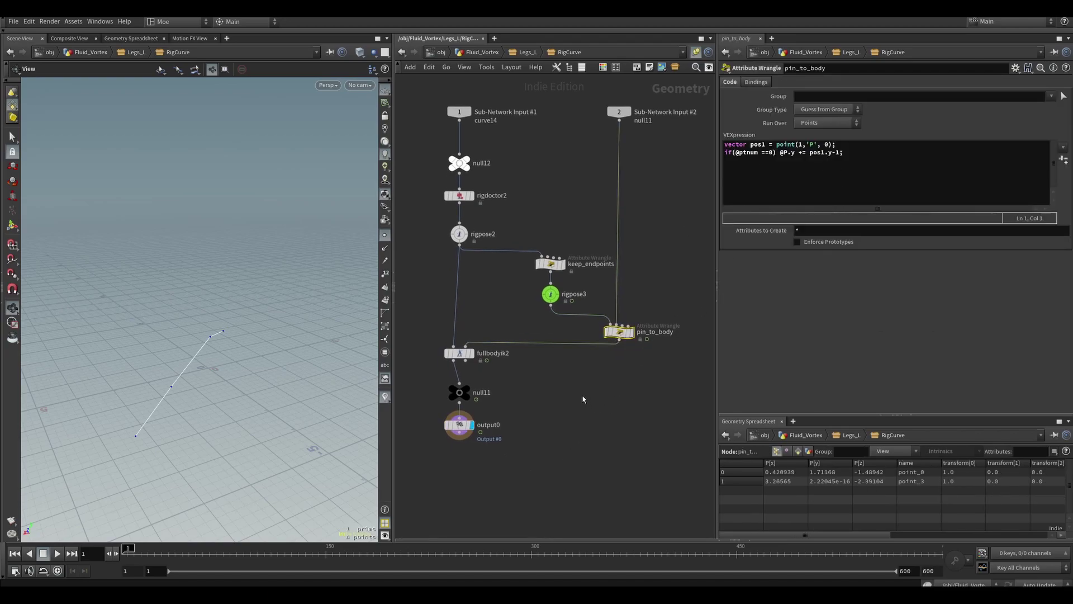
Step: Go back up to Legs_L, display the combined leg curves at merge5 and look at them from another angle
key("u")
middle_click_drag(650, 506, 619, 437)
left_click(594, 404)
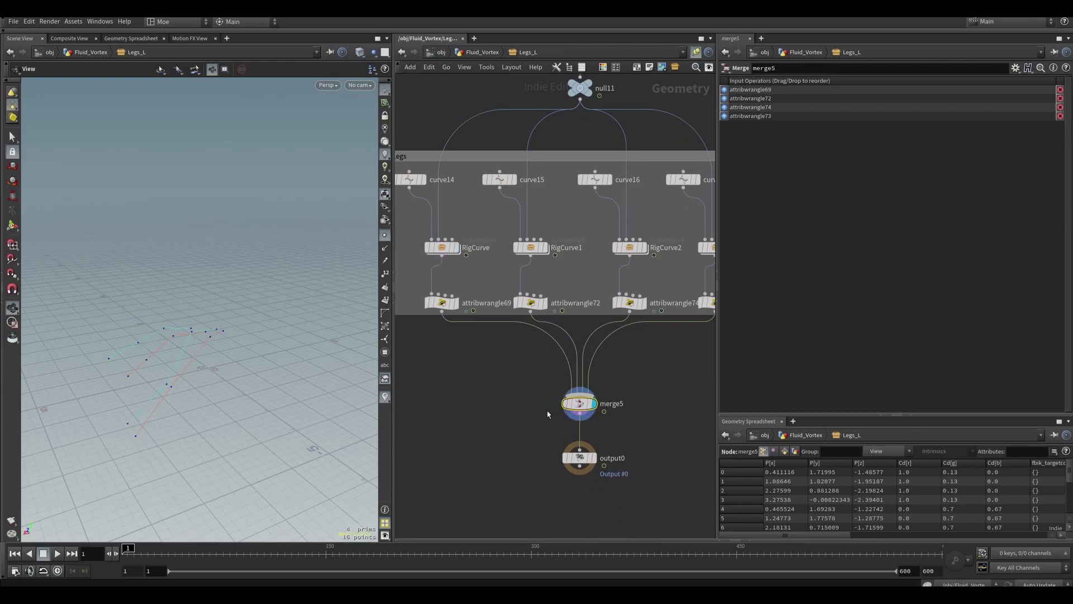
left_click_drag(146, 488, 203, 494)
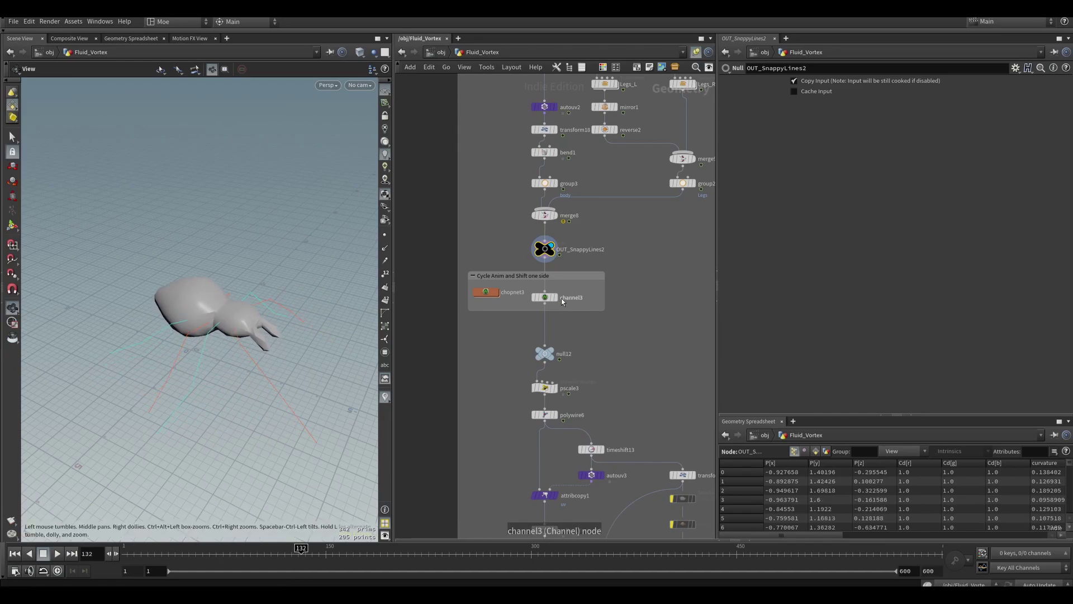
Step: Open chopnet3, show its channel graphs in the Motion FX view and examine the currentframe1 and stretch1 nodes
scroll(561, 302, "up", 5)
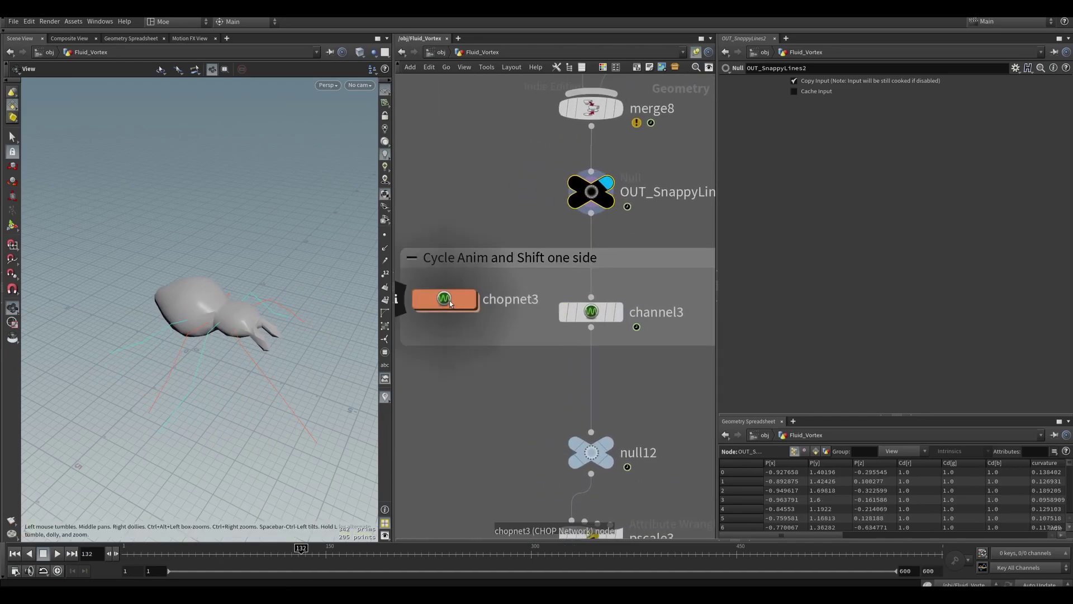
double_click(450, 300)
left_click(190, 38)
left_click(581, 244)
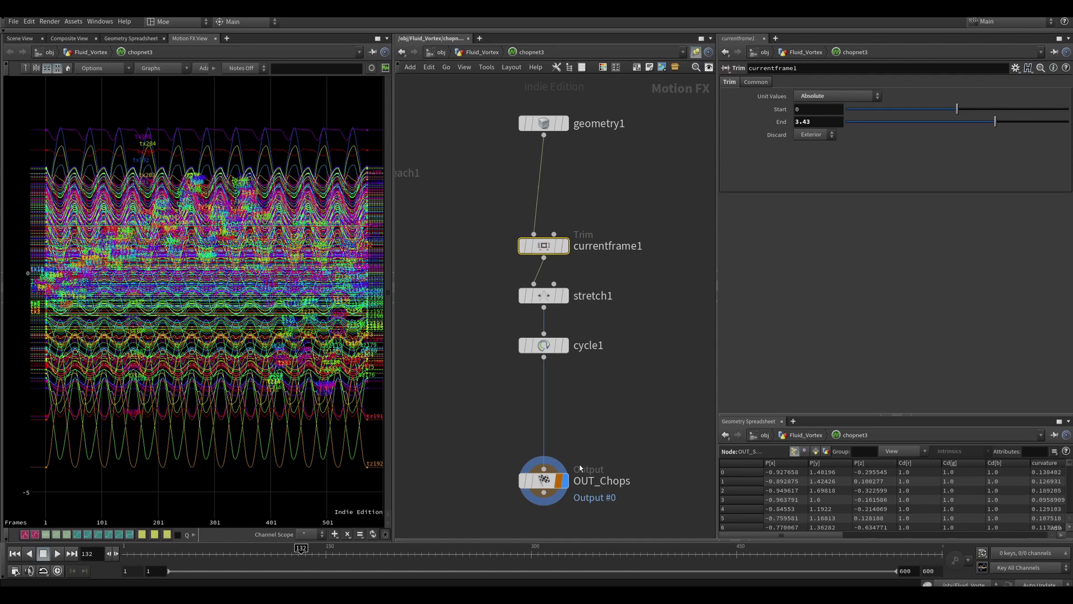
left_click(566, 237)
left_click(563, 295)
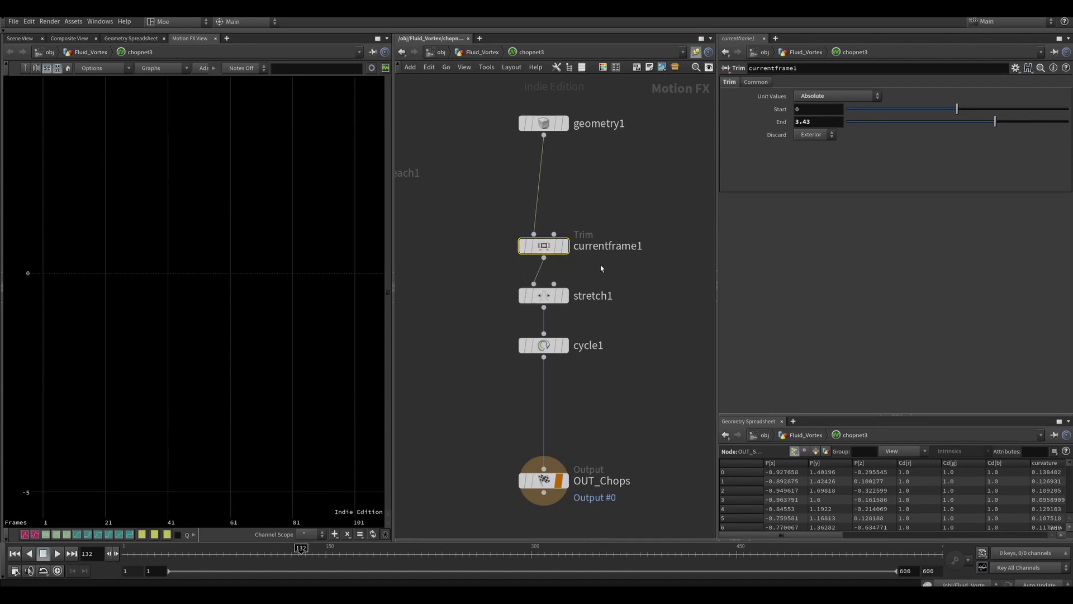
Step: Examine the repeated channel curves of cycle1 and select the OUT_Chops output
left_click(563, 345)
right_click_drag(32, 495, 112, 429)
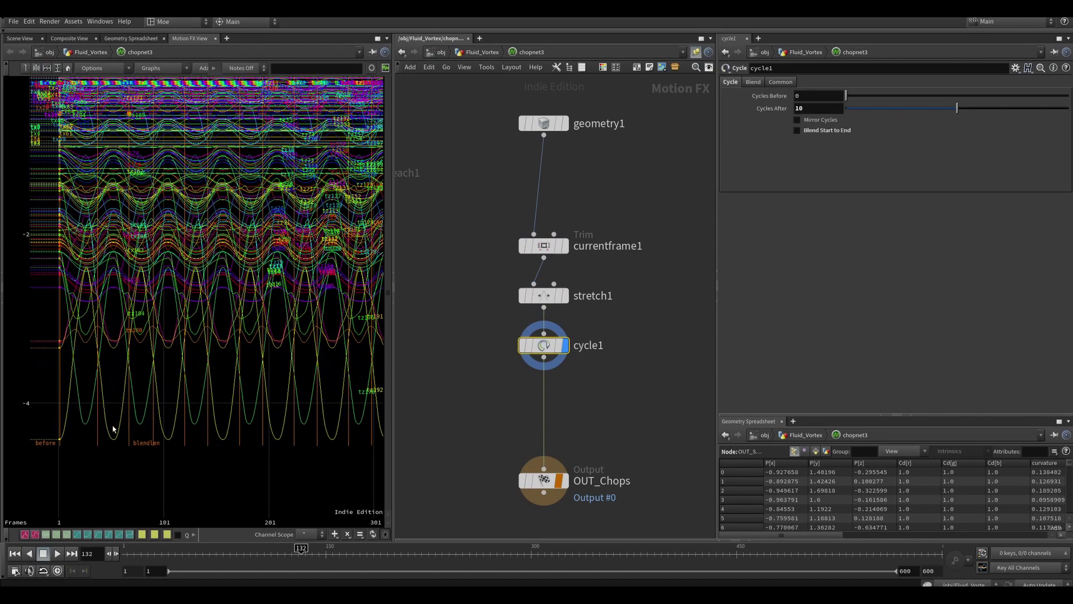
scroll(291, 433, "down", 3)
left_click(564, 479)
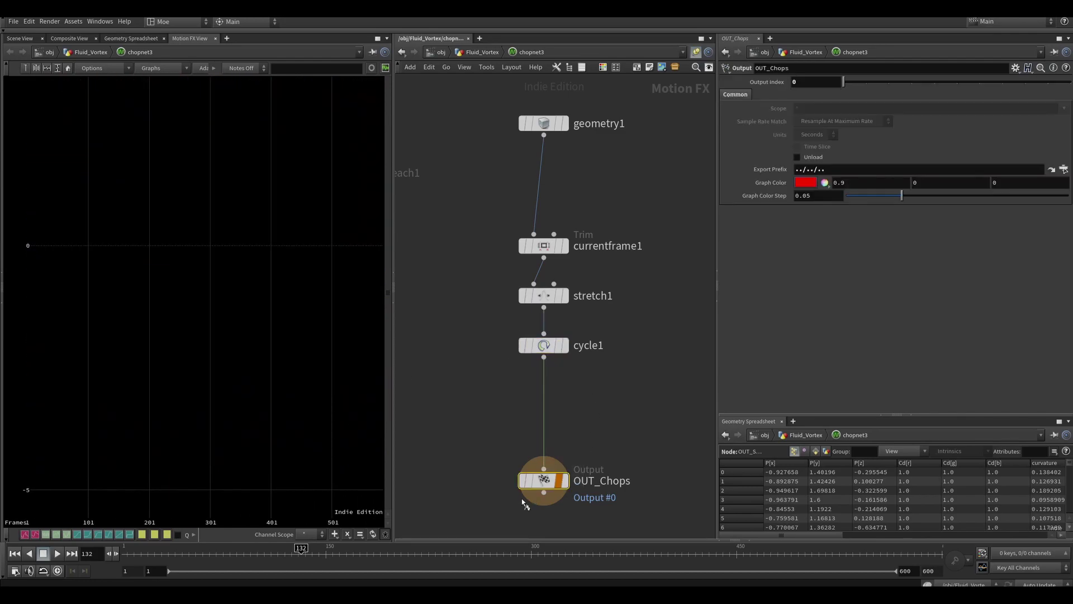
Step: Return to the Fluid_Vortex network and scene view, display null12 and play its animation from the first frame
key("u")
left_click(19, 38)
scroll(620, 455, "down", 2)
middle_click_drag(620, 455, 560, 290)
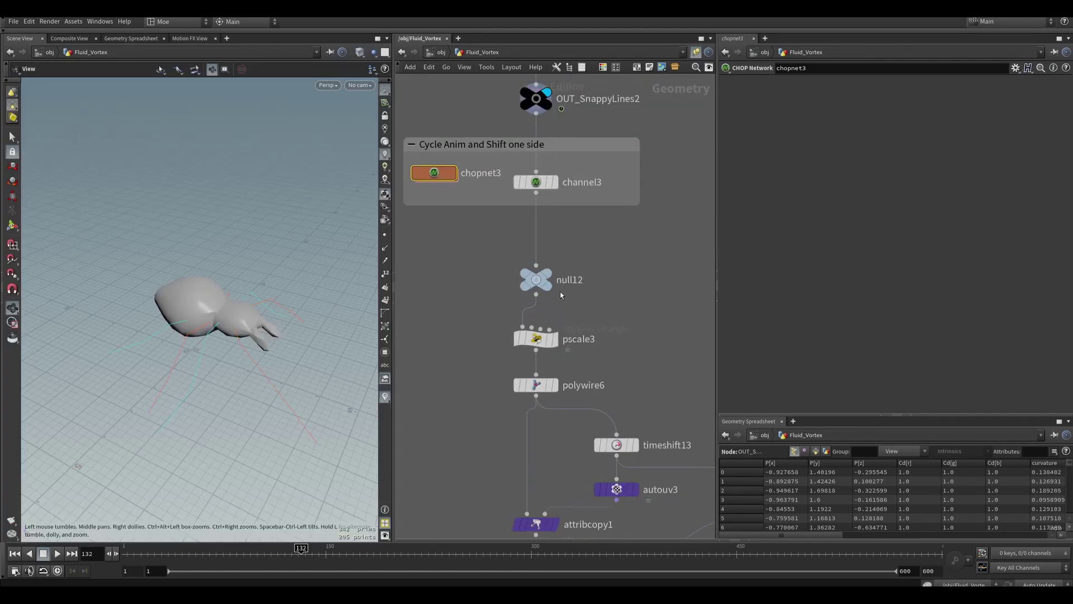
left_click(548, 274)
left_click(15, 553)
left_click(57, 554)
left_click_drag(254, 425, 263, 364)
right_click_drag(264, 364, 251, 441)
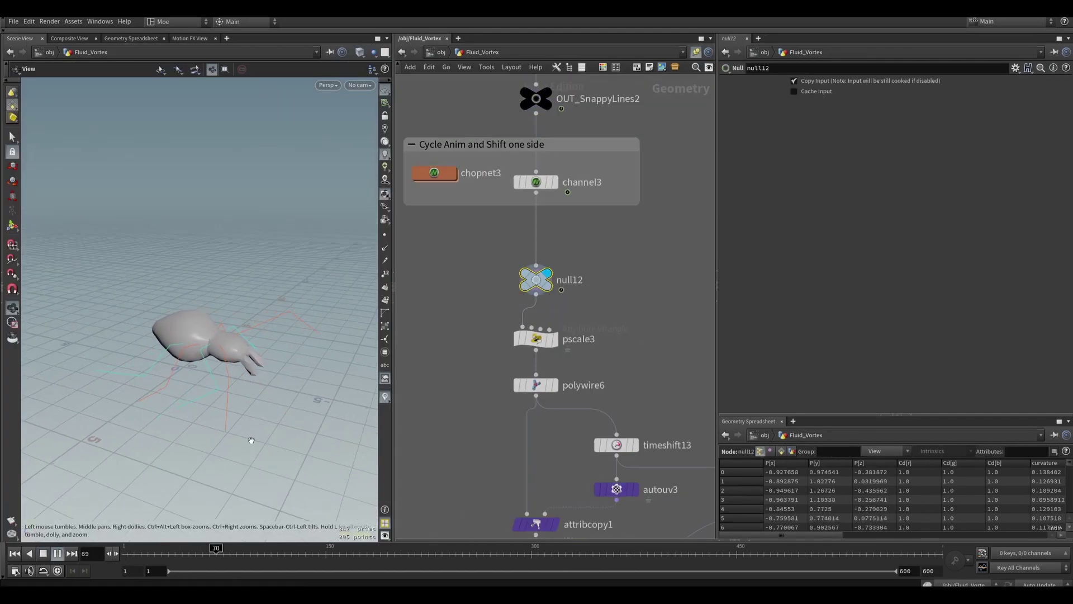
Step: Return to frame 1, display the legs' wire geometry at polywire6 and examine the pscale3 wrangle code
middle_click_drag(461, 407, 456, 358)
left_click(130, 551)
middle_click_drag(565, 384, 567, 340)
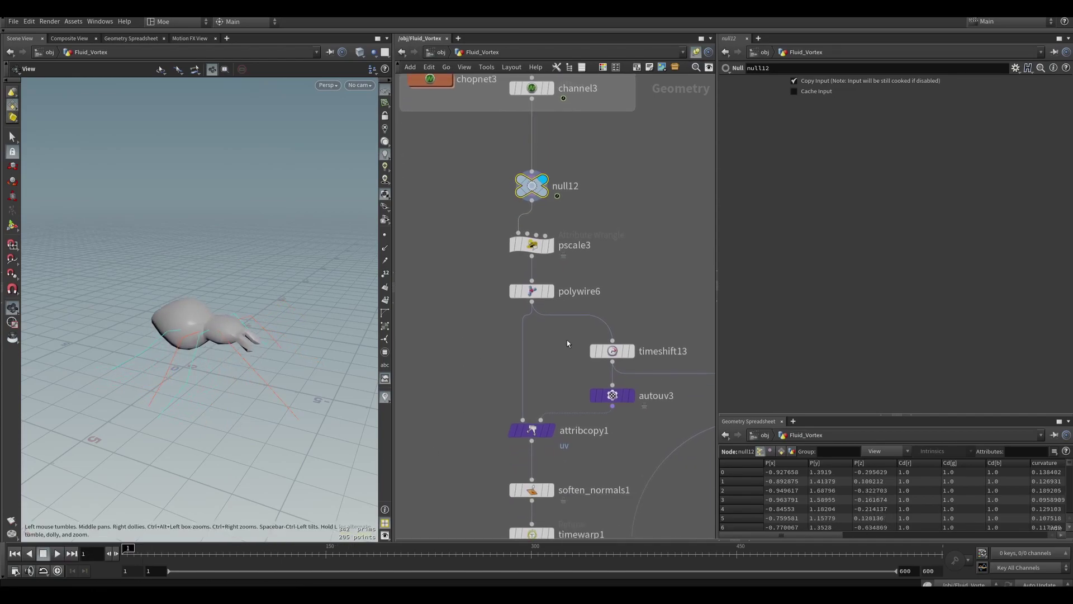
left_click(550, 291)
left_click(533, 246)
middle_click_drag(536, 246, 506, 260)
left_click_drag(943, 152, 726, 144)
left_click(832, 152)
Step: Inspect the spider mesh up close and display the attribcopy1 node
left_click_drag(254, 349, 262, 392)
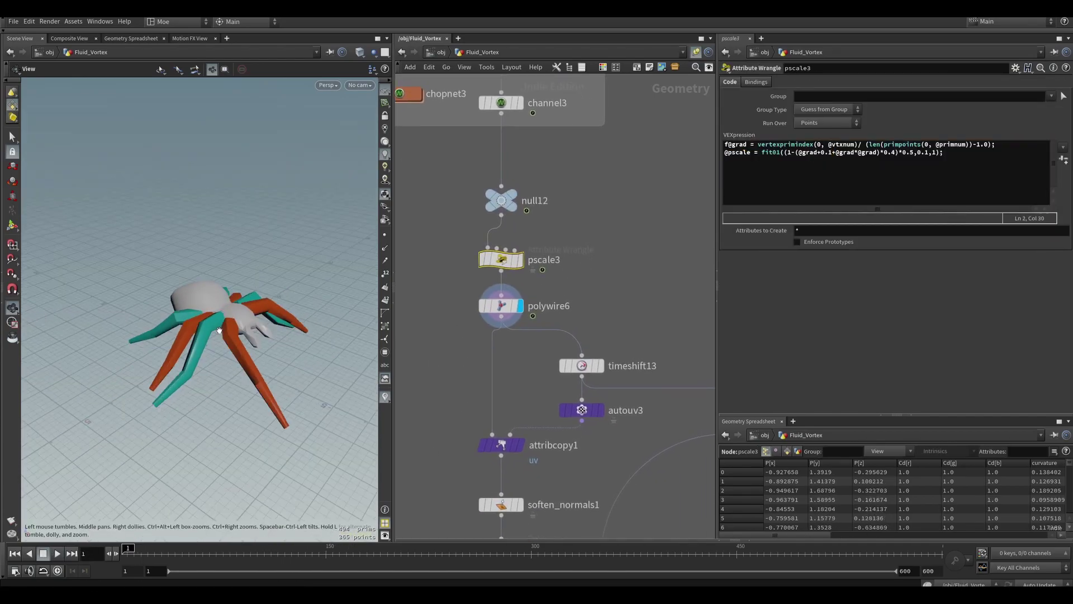
right_click_drag(262, 391, 308, 374)
left_click_drag(274, 397, 282, 357)
middle_click_drag(546, 468, 545, 381)
left_click(520, 359)
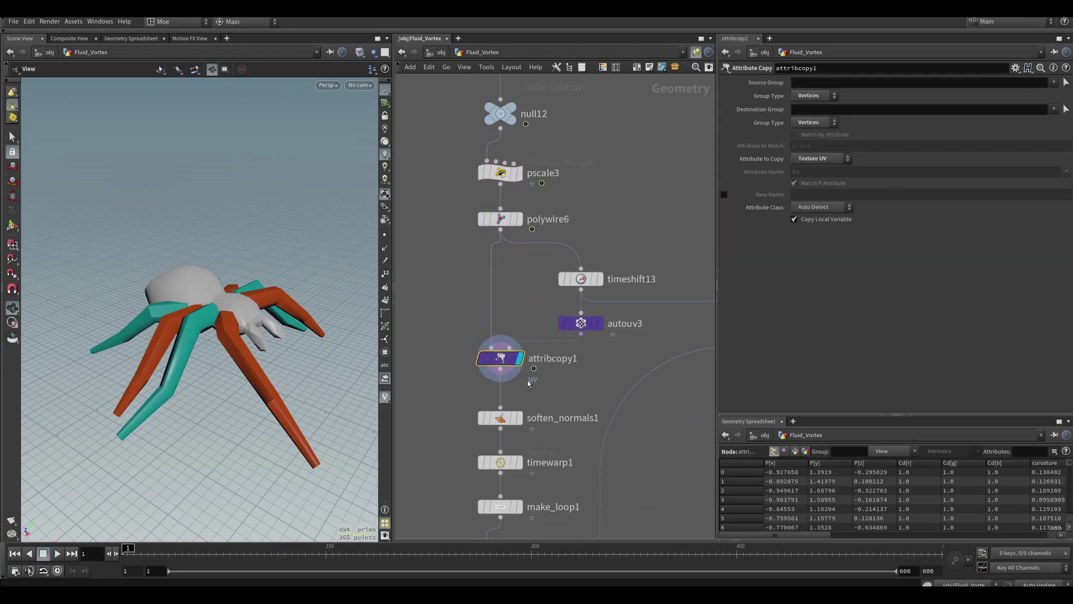
Step: Switch the viewport to the UV view and examine the spider's UV layout at attribcopy1
key("space+5")
left_click(519, 219)
left_click_drag(532, 318, 464, 386)
key("r")
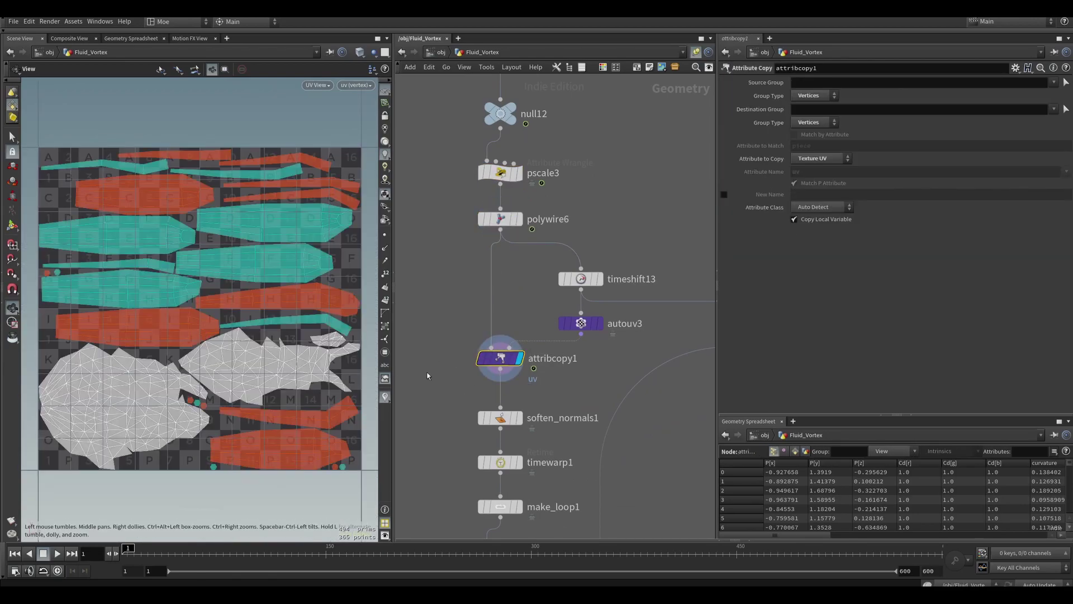
middle_click_drag(426, 376, 416, 346)
middle_click_drag(582, 376, 563, 358)
Step: Display soften_normals1 and switch the viewport back to the perspective view
left_click(489, 368)
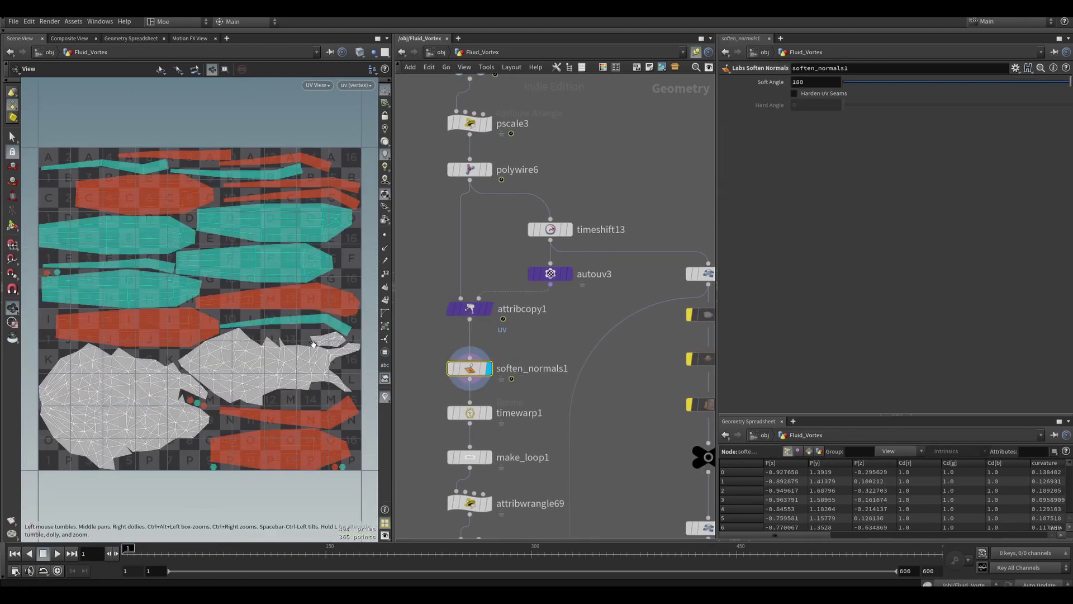
key("space+1")
middle_click_drag(532, 402, 542, 259)
Step: Display the final spider at OUT_Spider, play its walk animation and stop it
left_click_drag(522, 474, 463, 438)
left_click(473, 450)
left_click(57, 554)
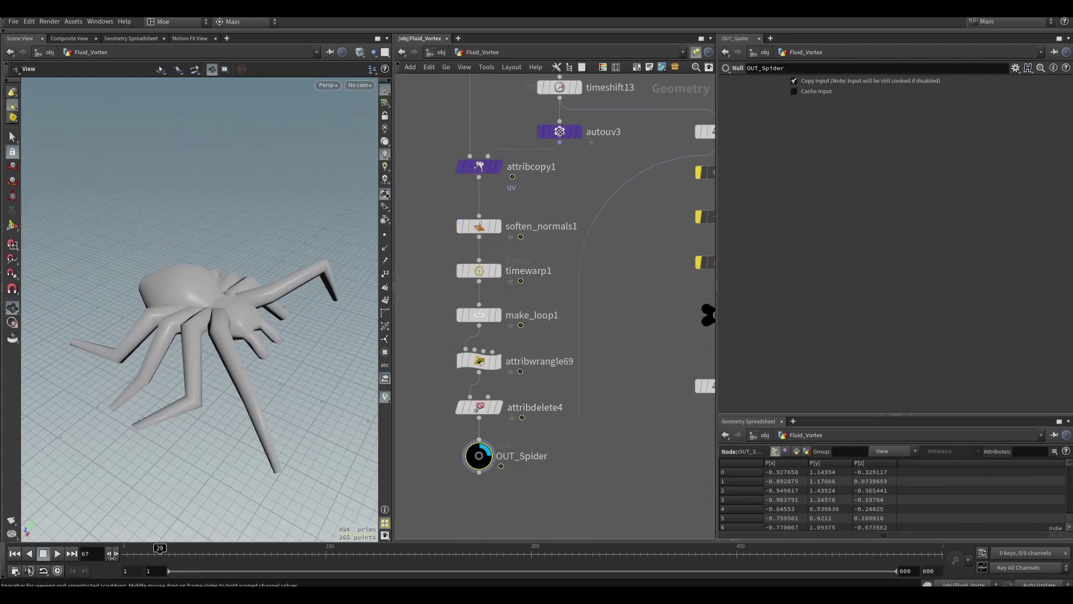
left_click(43, 553)
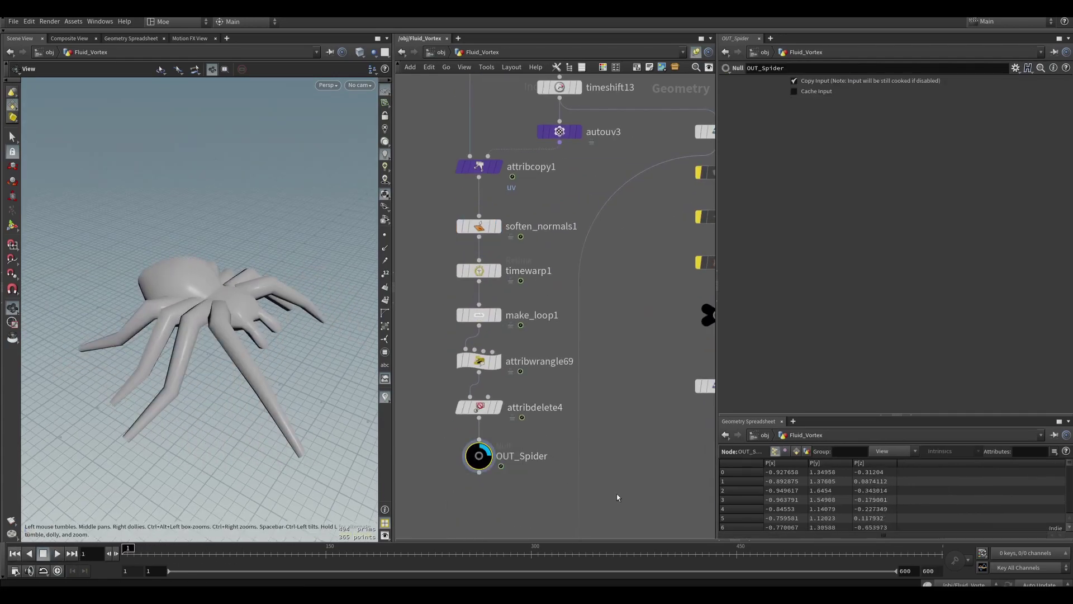
Step: Display merge10 in the Fluid_Vortex network, followed by copytopoints4, and frame its copies in the viewport
middle_click_drag(619, 496, 573, 329)
scroll(572, 328, "down", 5)
middle_click_drag(654, 514, 609, 412)
scroll(608, 411, "up", 4)
key("r")
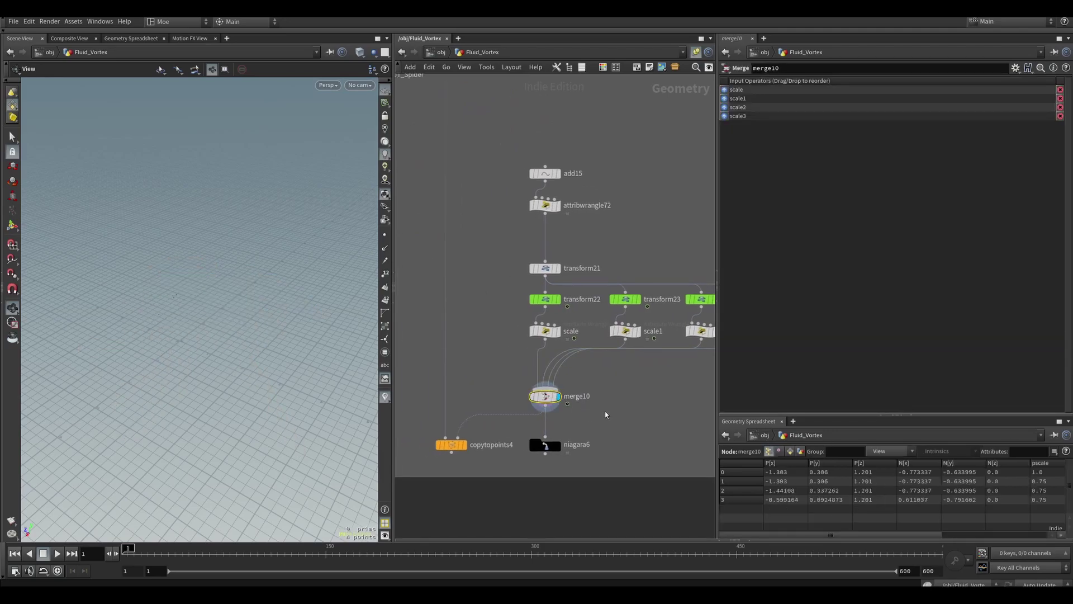
left_click(465, 445)
key("f")
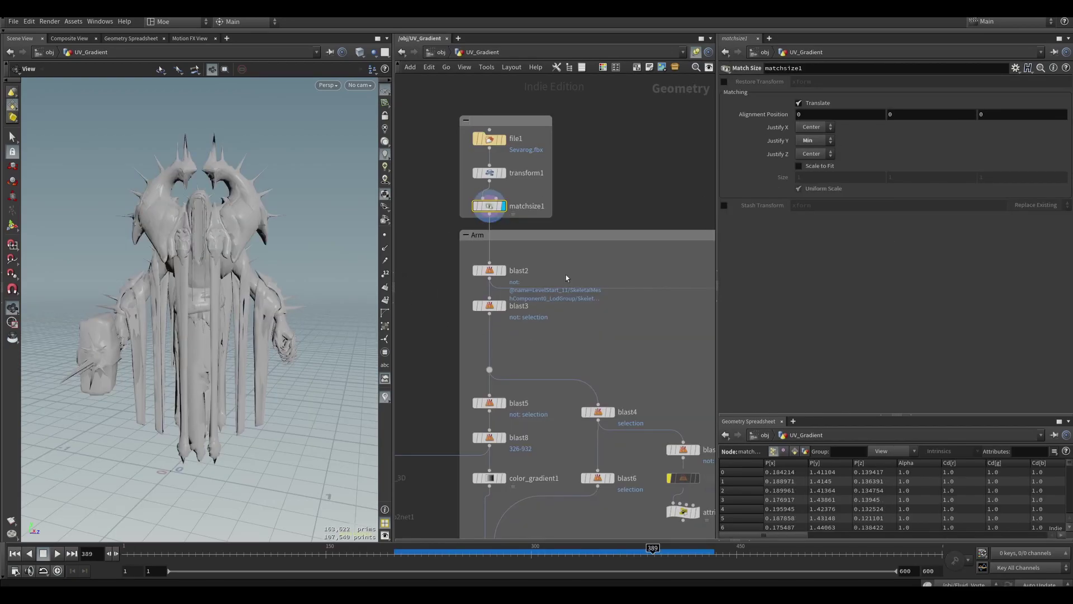
Step: In the UV_Gradient network, inspect the full character at matchsize1 and display the isolated arm section at blast3
middle_click_drag(565, 274, 571, 270)
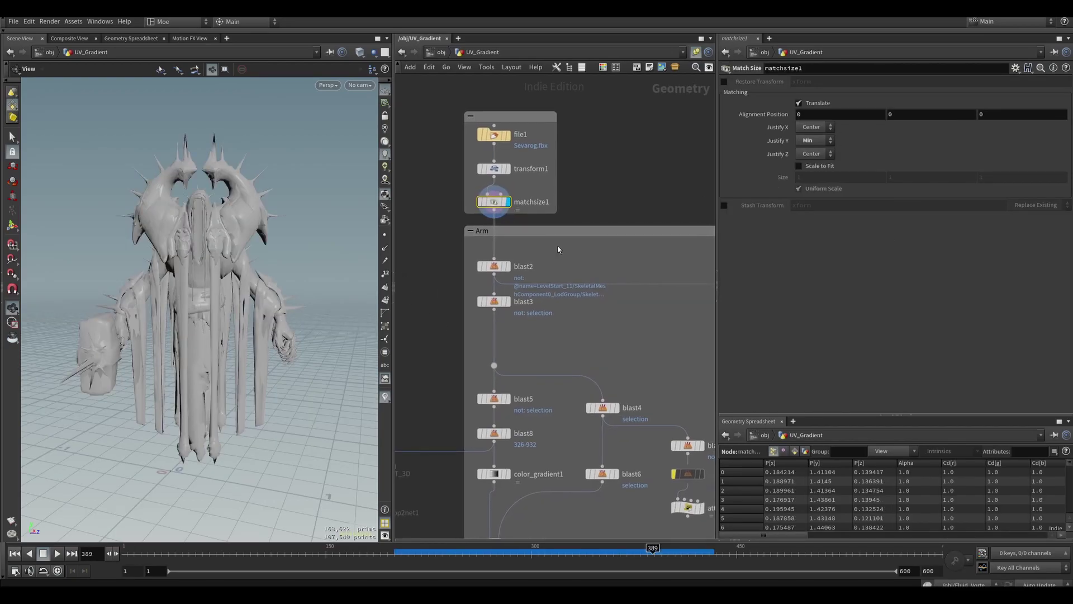
mouse_move(279, 288)
left_mouse_down()
mouse_move(244, 288)
mouse_move(269, 286)
left_mouse_up()
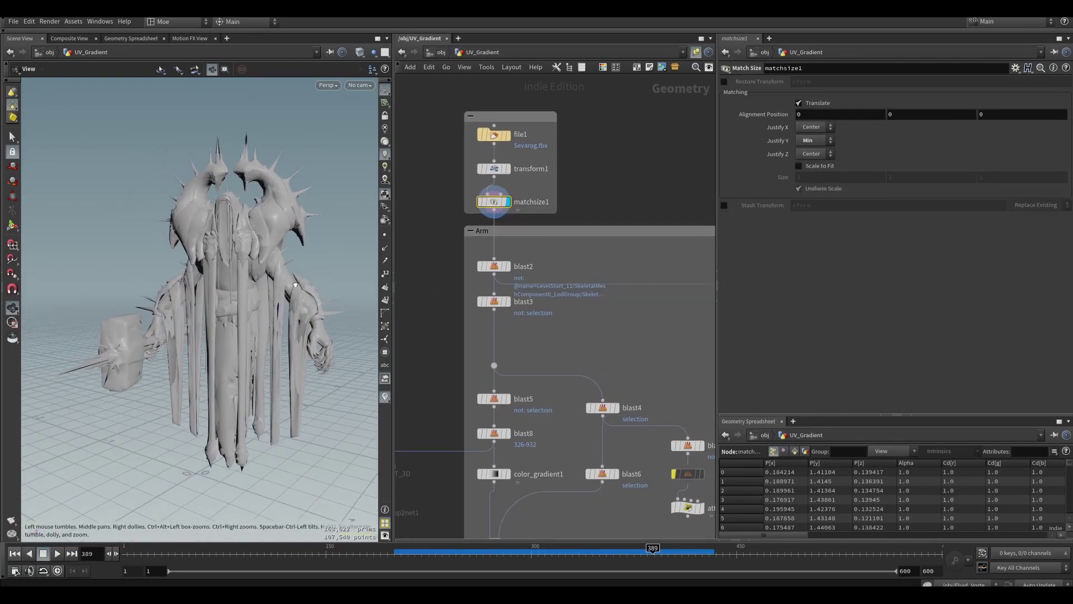
middle_click_drag(531, 319, 525, 272)
left_click(490, 255)
middle_click_drag(533, 371, 531, 307)
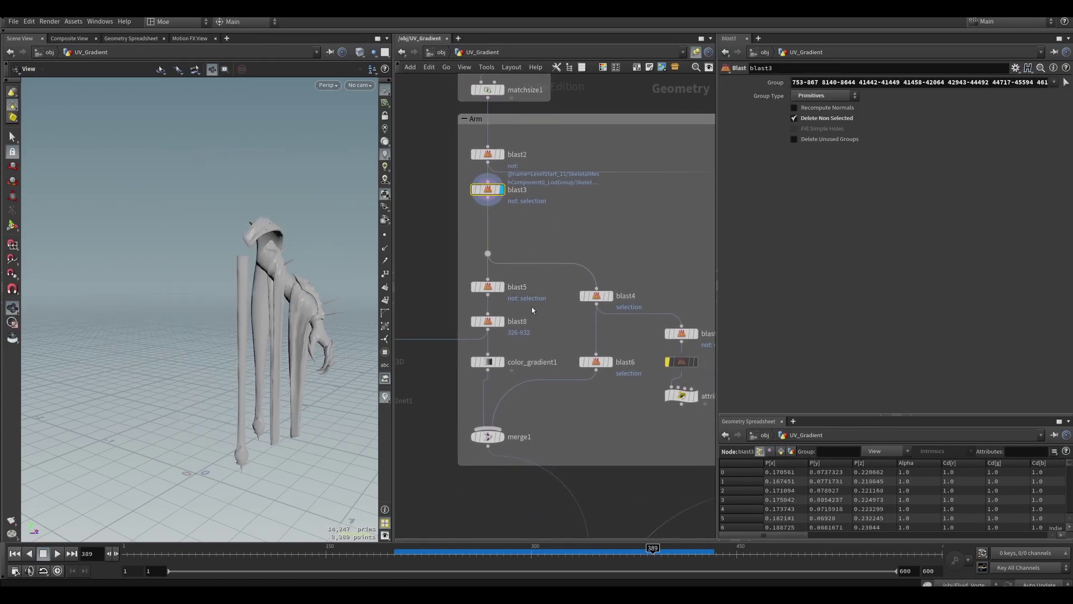
Step: Display color_gradient1, orbit around its black-to-white vertex colouring, and display the recombined arm at merge1
left_click(488, 362)
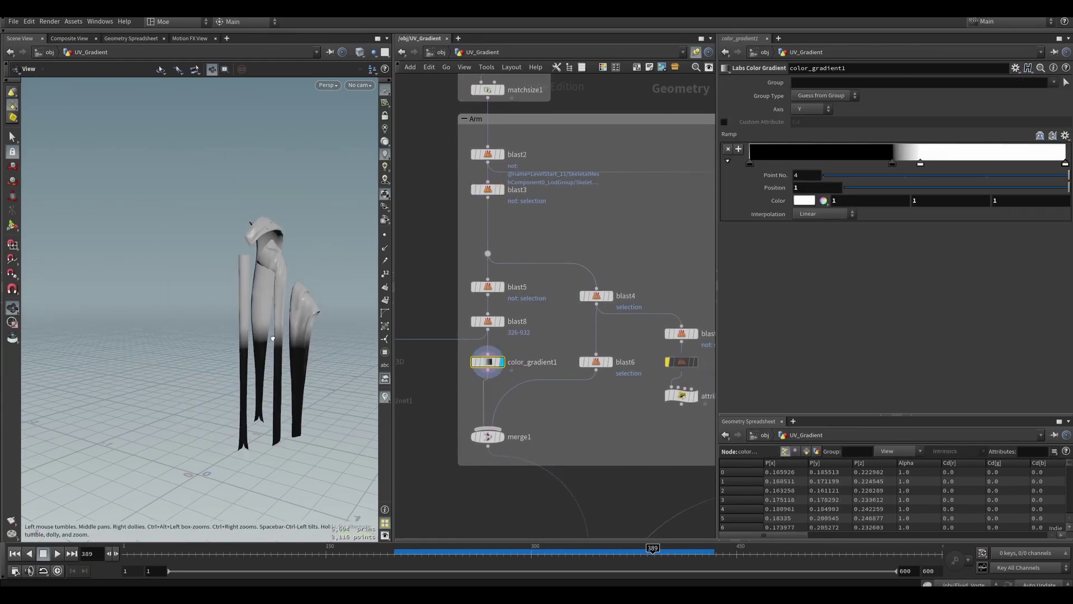
left_click_drag(246, 314, 304, 312)
left_click(487, 437)
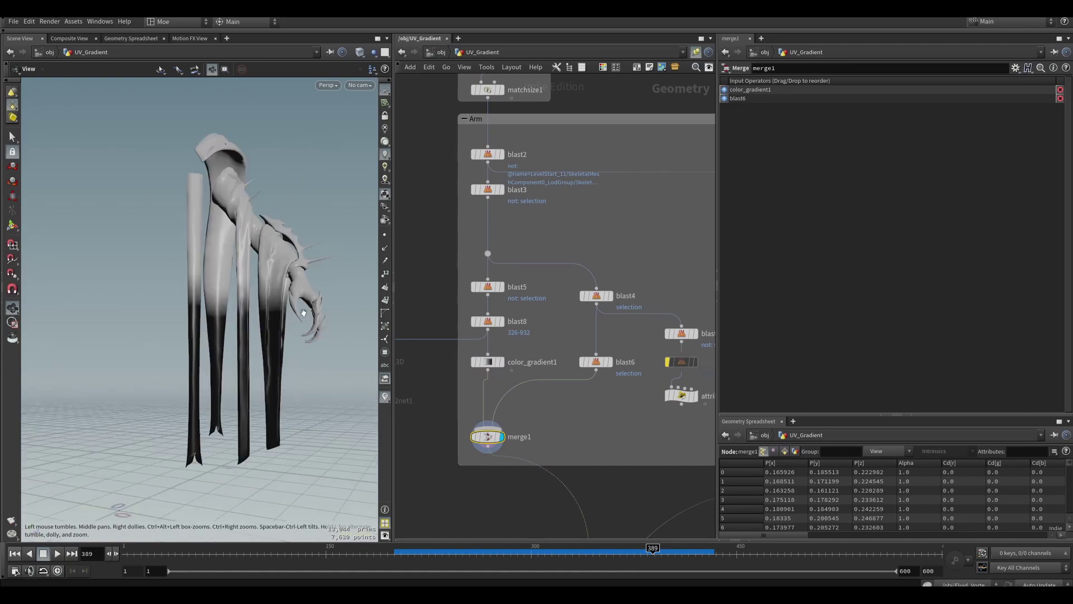
Step: Display attribwrangle1 in the vertex-color-to-texture group and view the mesh flattened into its UV positions
middle_click_drag(606, 418, 542, 274)
scroll(542, 274, "down", 1)
middle_click_drag(614, 475, 590, 218)
scroll(578, 307, "down", 2)
scroll(541, 345, "up", 3)
left_click(516, 251)
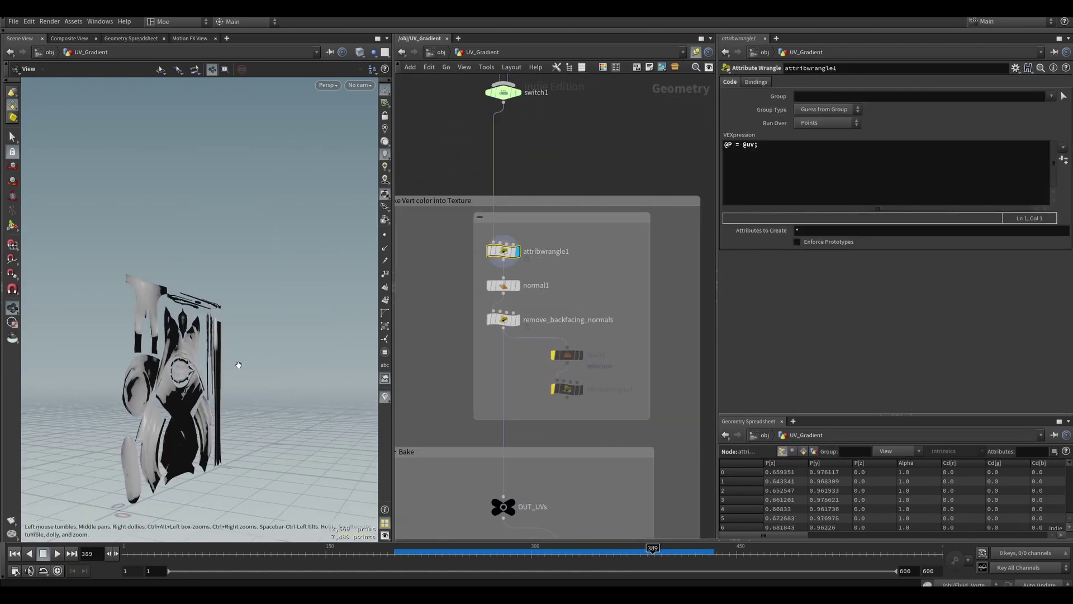
left_click_drag(240, 364, 313, 364)
scroll(252, 391, "up", 1)
Step: Display normal1 and remove_backfacing_normals to examine how the flattened UV mesh is cleaned
left_click(503, 285)
left_click(516, 285)
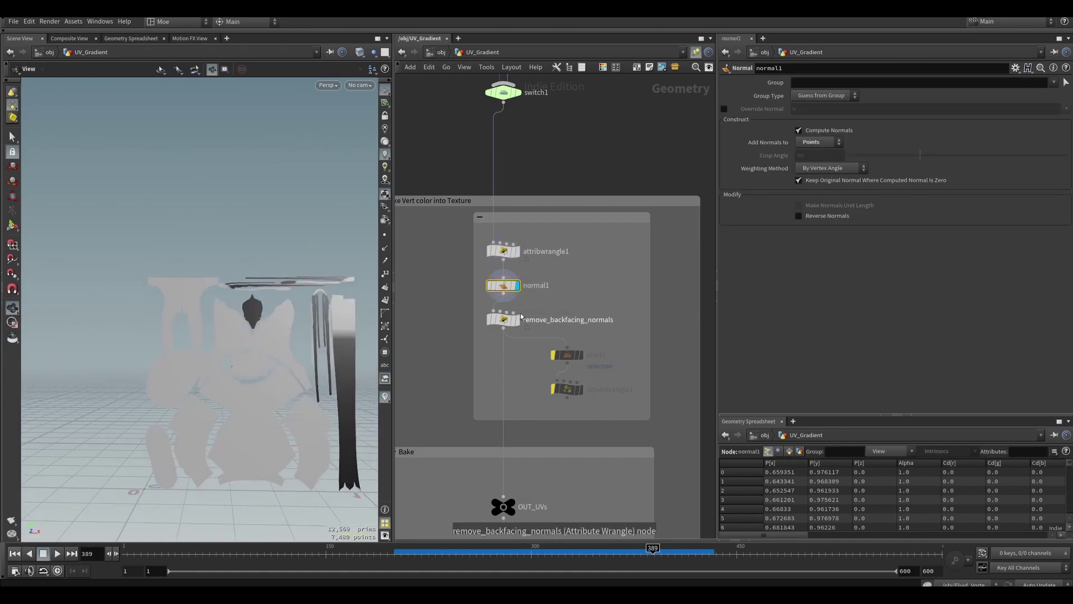
left_click(503, 319)
left_click(517, 319)
scroll(521, 280, "down", 8)
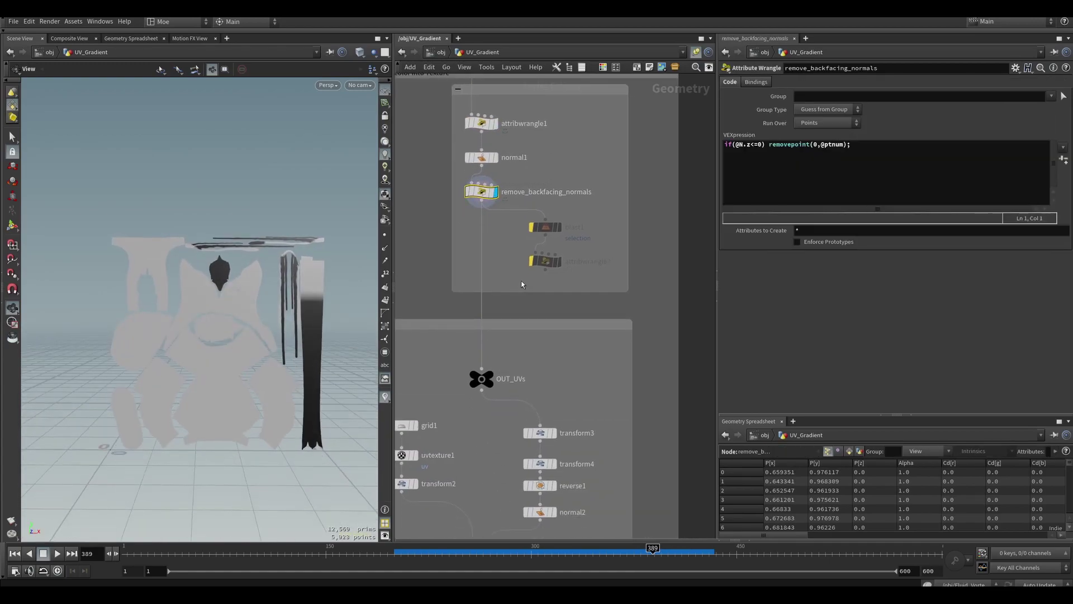
Step: Display OUT_UVs in the Bake group, followed by the maps_baker1 node
middle_click_drag(587, 306, 660, 241)
left_click(567, 200)
left_click(579, 197)
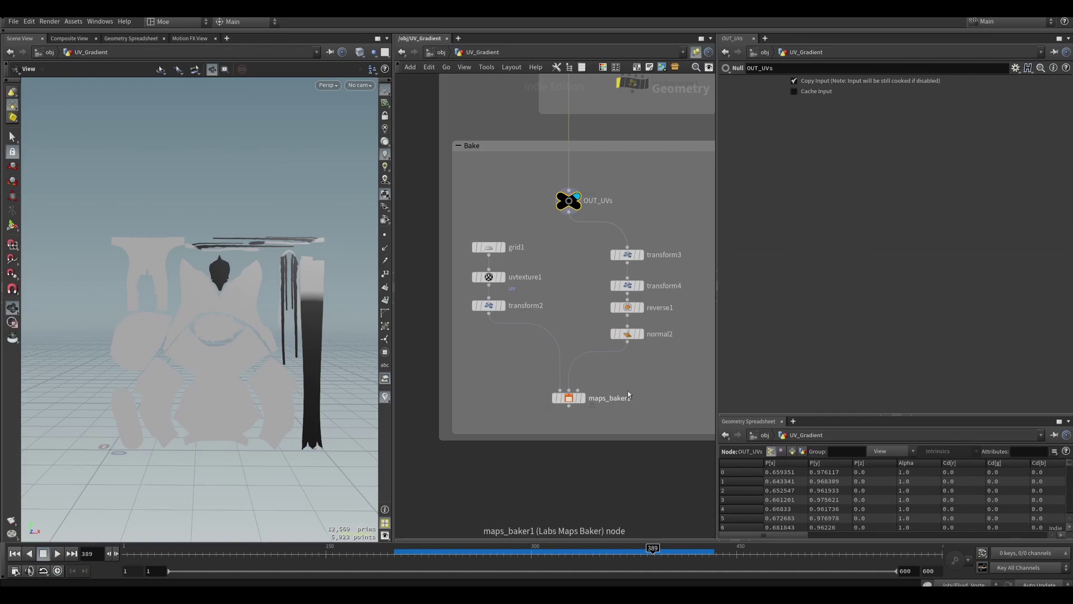
left_click(568, 397)
left_click(581, 398)
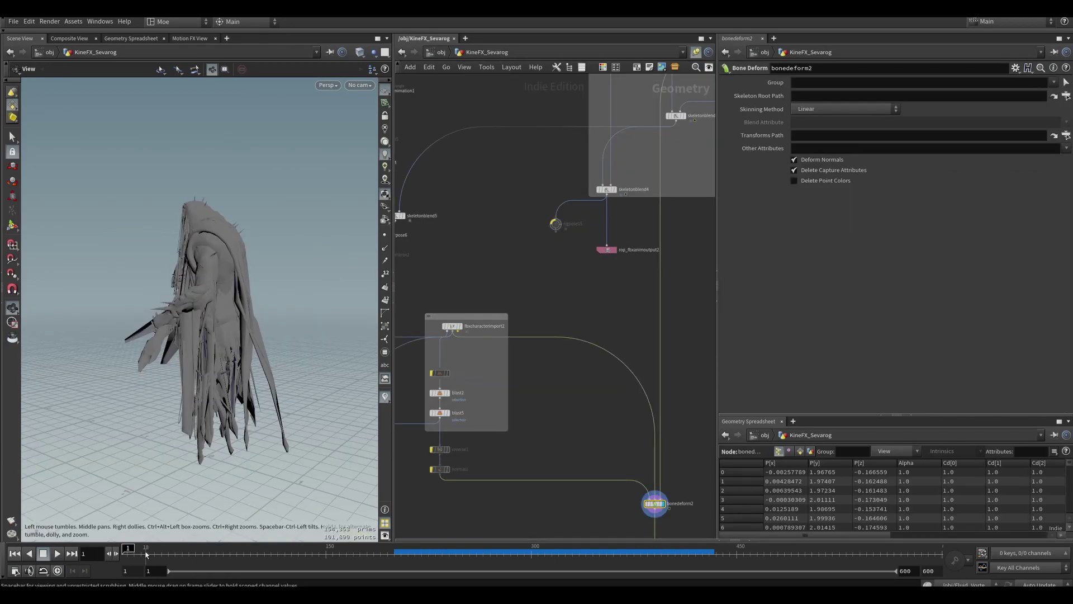
Step: In the KineFX_Sevarog network, turn off the bypass on blast1 and scrub through the bonedeform2 animation
left_click_drag(146, 555, 535, 551)
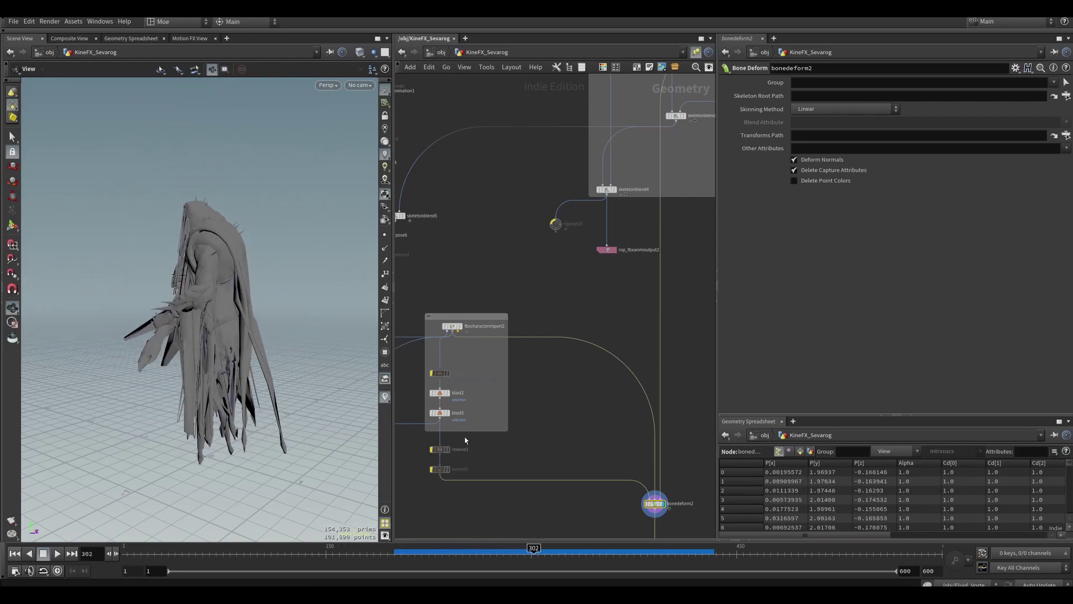
left_click(428, 363)
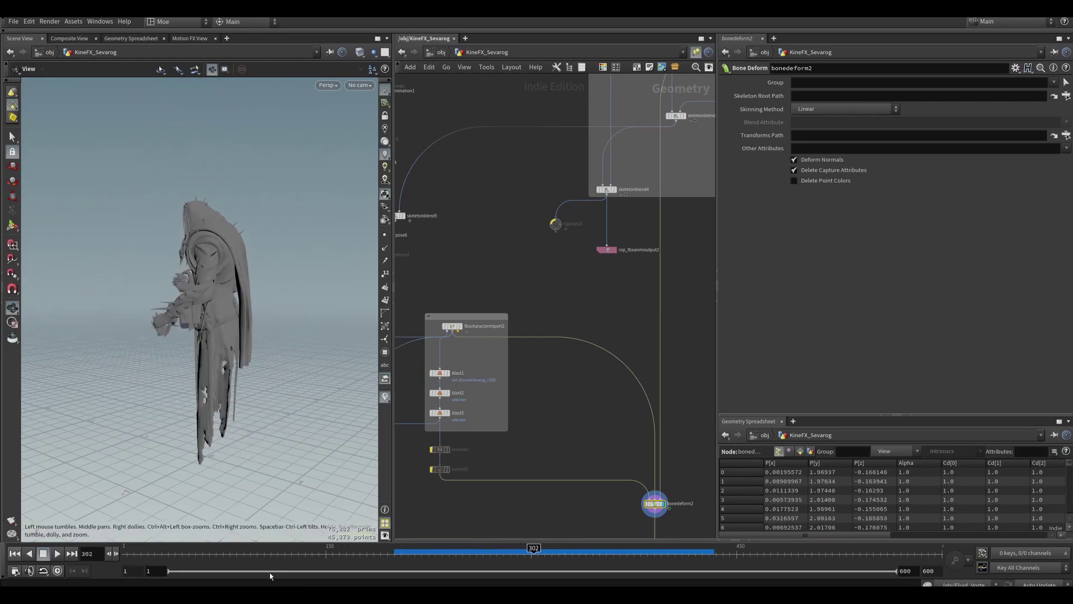
left_click_drag(246, 553, 412, 549)
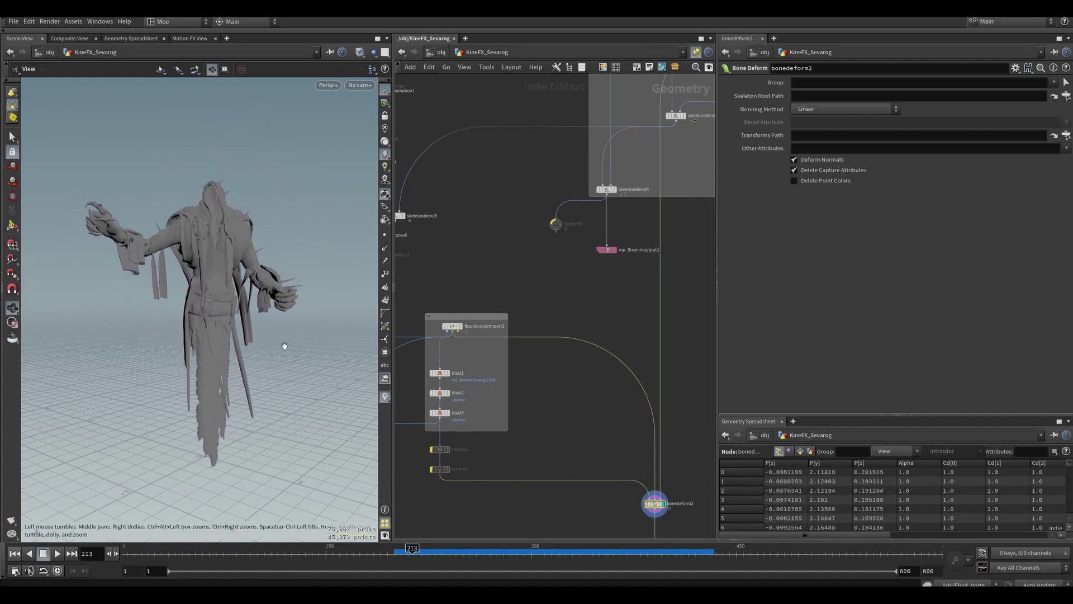
left_click_drag(299, 332, 262, 330)
Step: Go to the Sevarog Anim Cleanup group and scrub through the skeleton animation displayed at subnet1
middle_click_drag(590, 403, 443, 603)
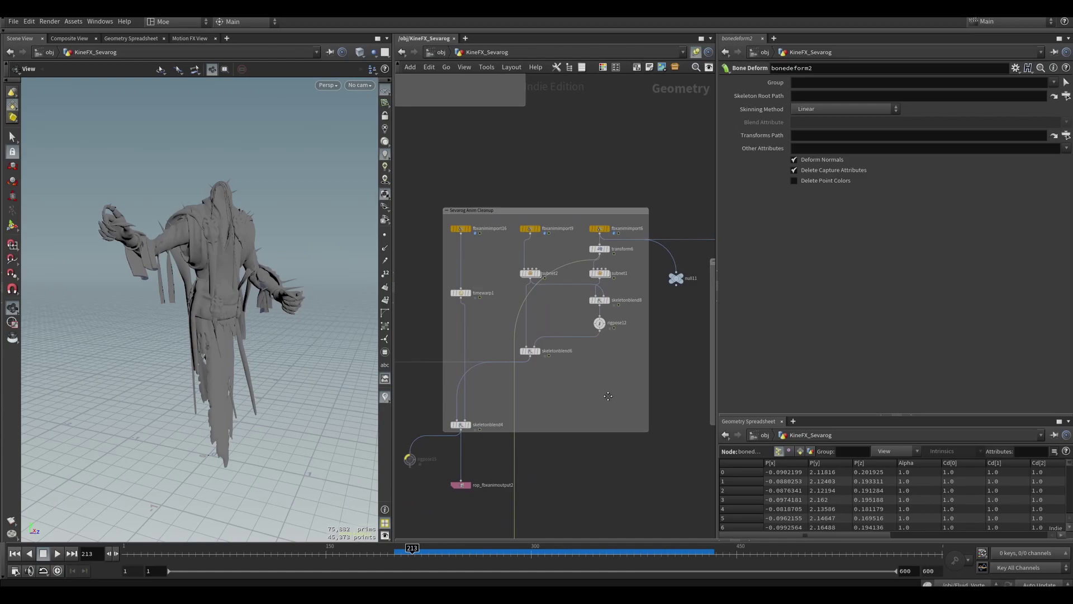
scroll(603, 272, "up", 3)
scroll(564, 266, "down", 5)
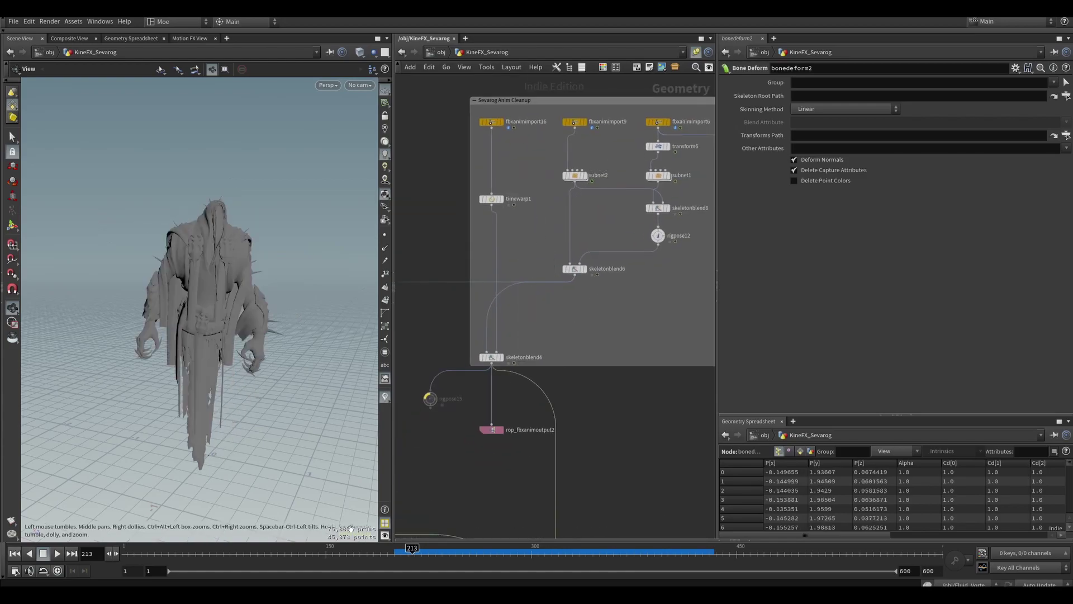
left_click_drag(423, 552, 583, 553)
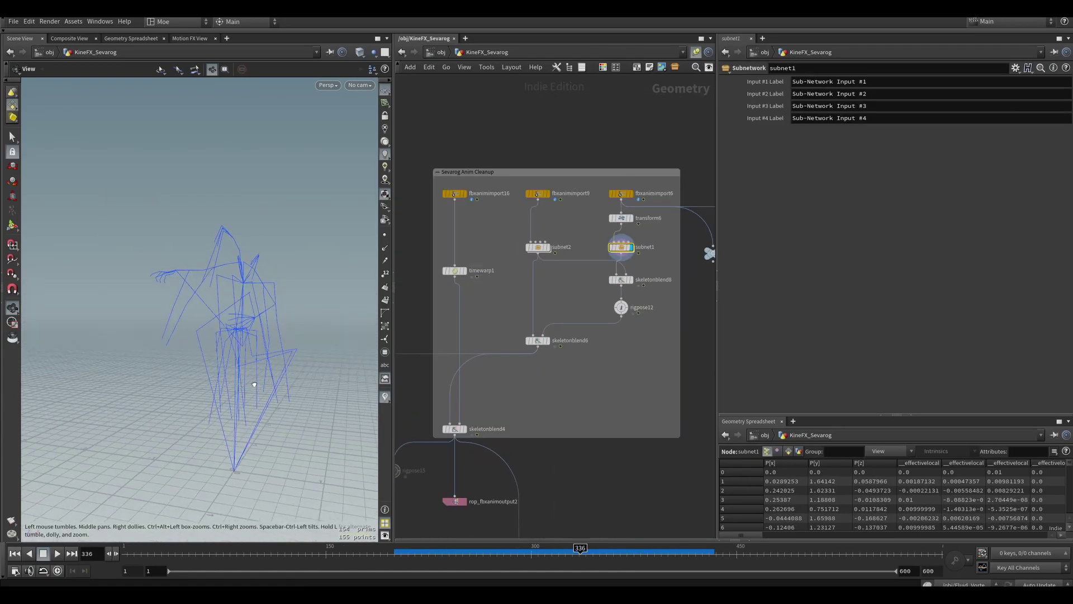
left_click_drag(362, 551, 637, 562)
left_click_drag(188, 294, 216, 265)
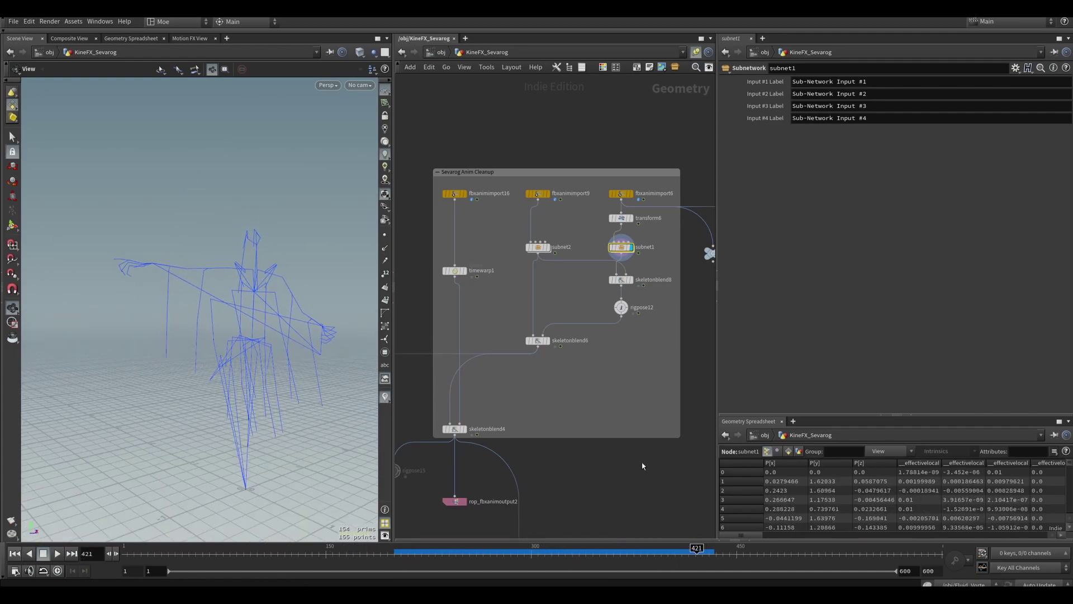
Step: Open subnet1 and display motionclip4, motionclipcycle1 and motionclipretime1 in order
double_click(624, 249)
left_click(594, 154)
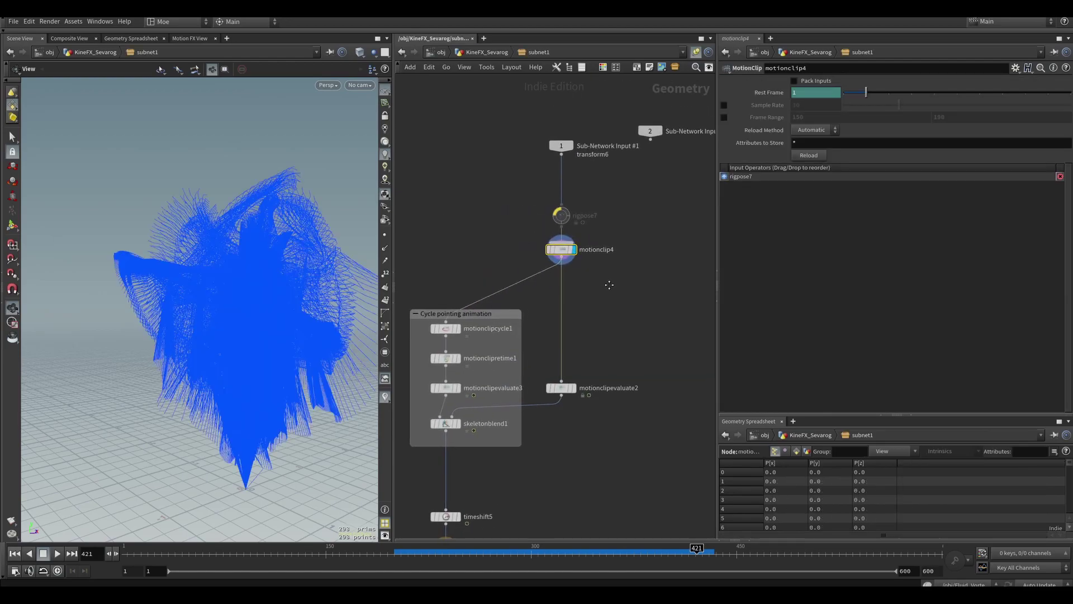
left_click(490, 281)
left_click(491, 311)
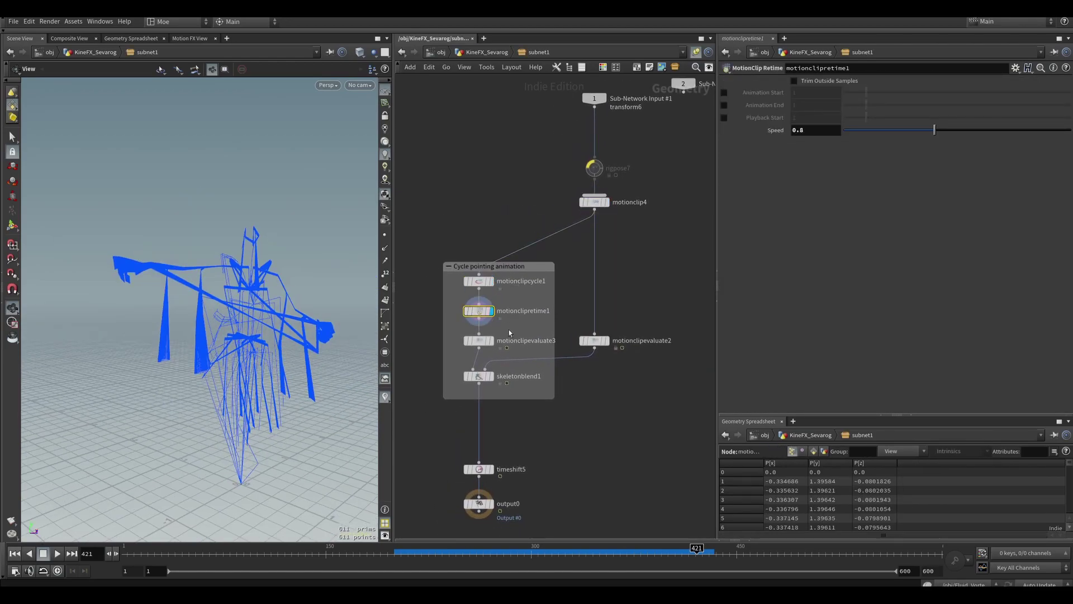
Step: Display motionclipevaluate3 and the skeletonblend1 result in the Cycle pointing animation group
left_click(490, 340)
middle_click_drag(533, 337, 535, 298)
left_click(481, 336)
middle_click_drag(482, 335, 489, 310)
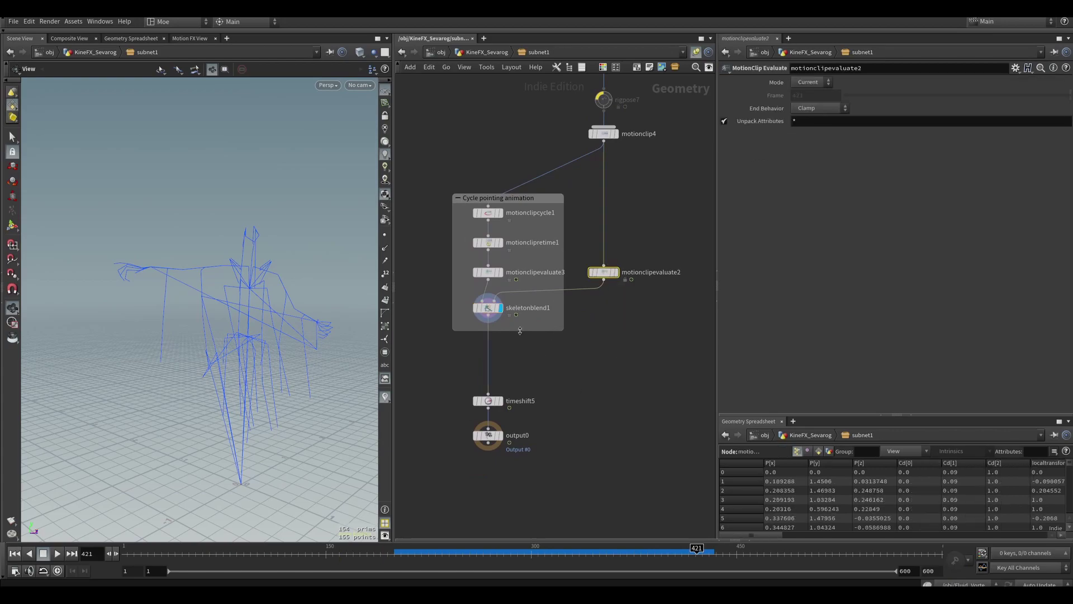
Step: Display timeshift5 and output0, scrub the cycled pointing animation, and return to the parent network
left_click(489, 401)
left_click(498, 435)
left_click_drag(589, 554, 628, 557)
key("u")
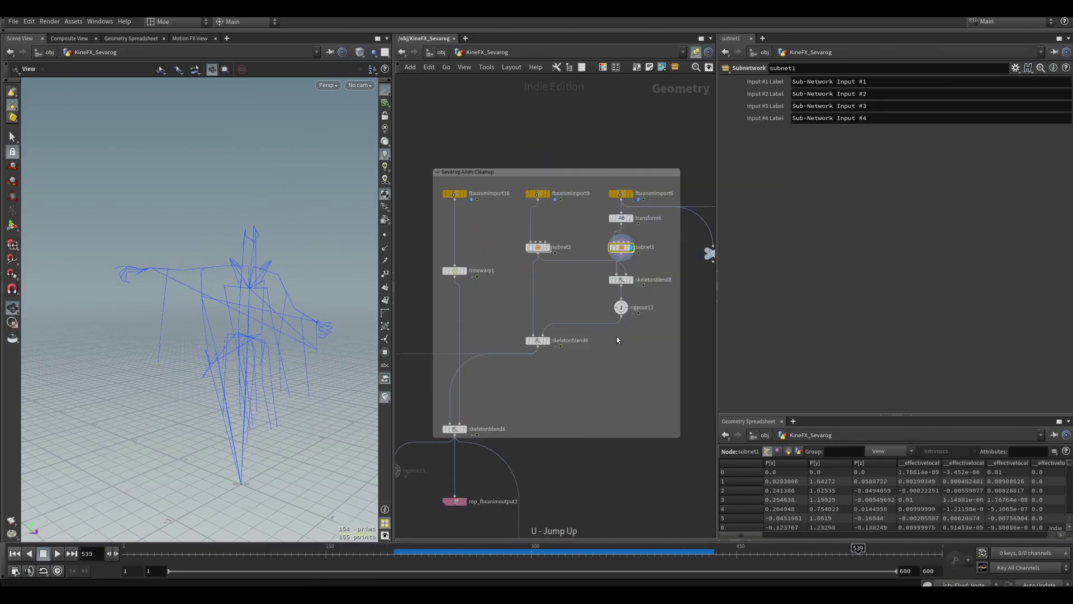
Step: Scrub the skeleton animation at subnet2 and compare it with the blended skeleton at skeletonblend8
left_click(546, 247)
left_click_drag(492, 552, 570, 552)
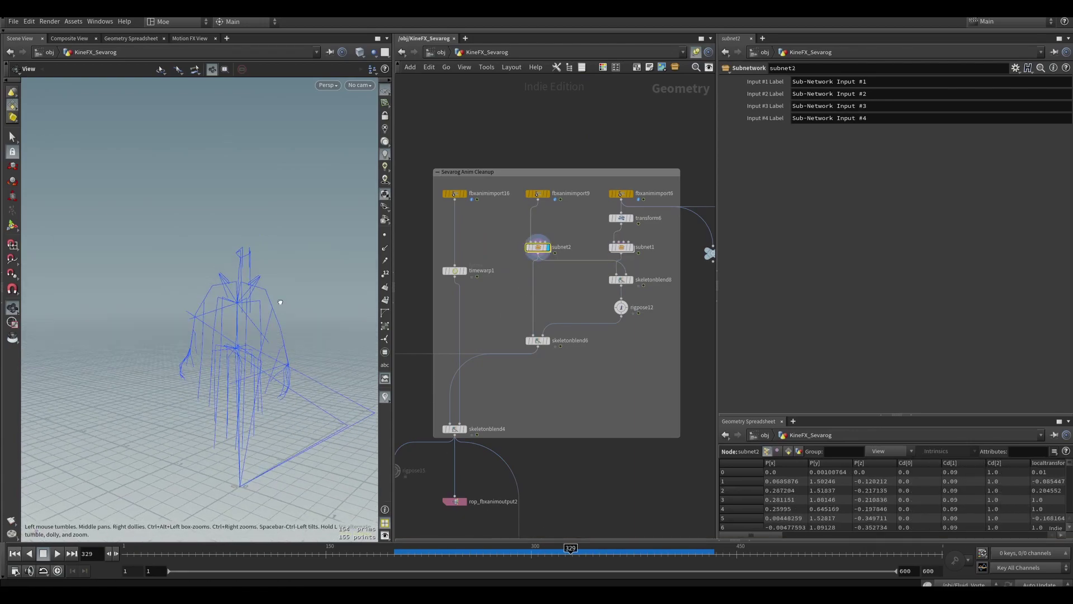
left_click(621, 247)
left_click(621, 279)
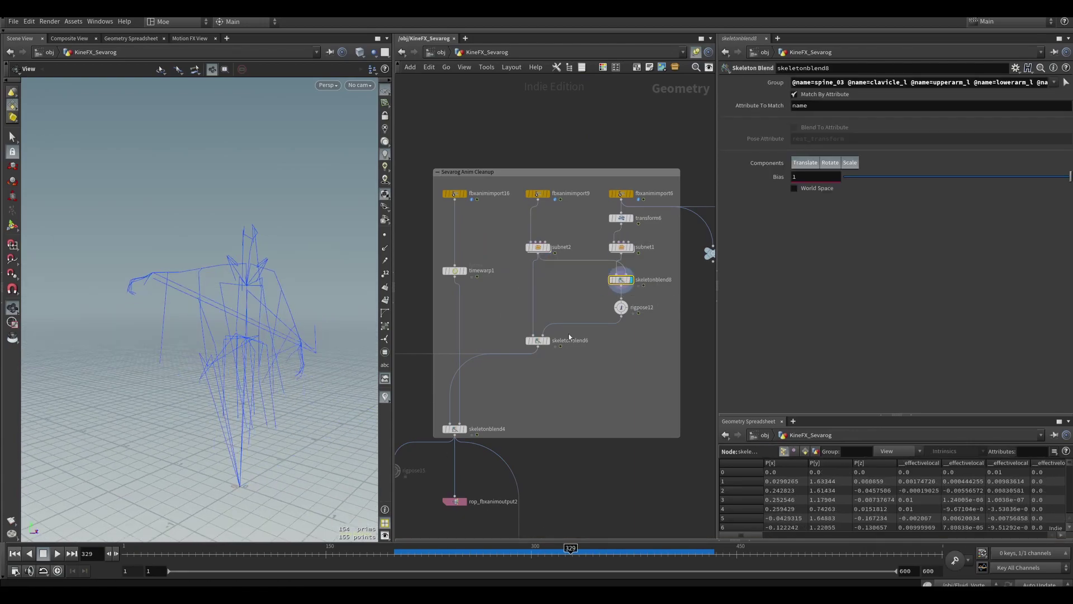
left_click_drag(552, 557, 628, 549)
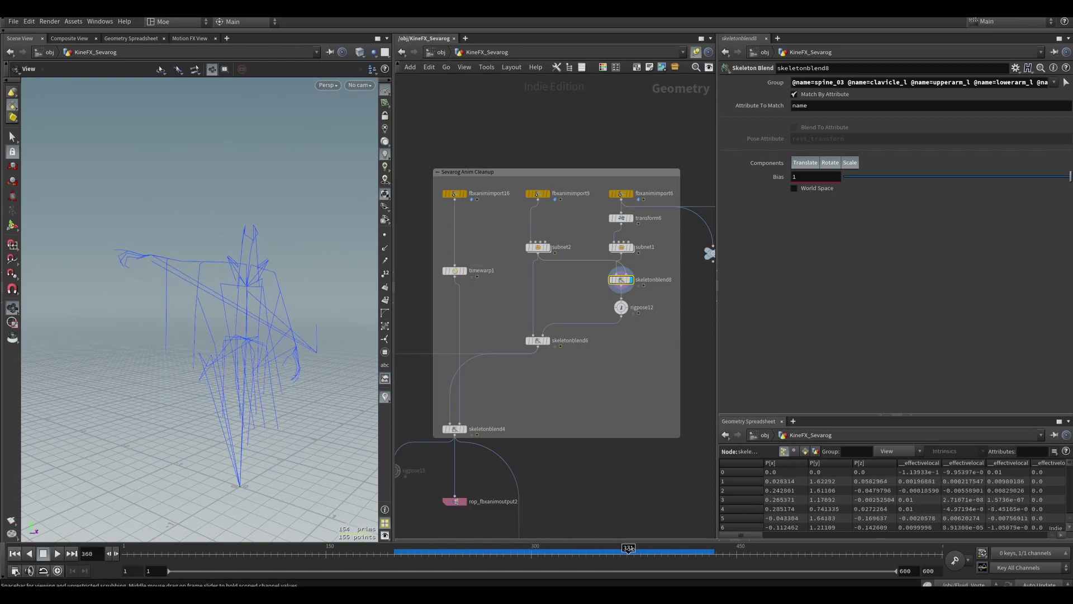
Step: Display rigpose12 and scrub the timeline to examine its pose adjustments
left_click(621, 307)
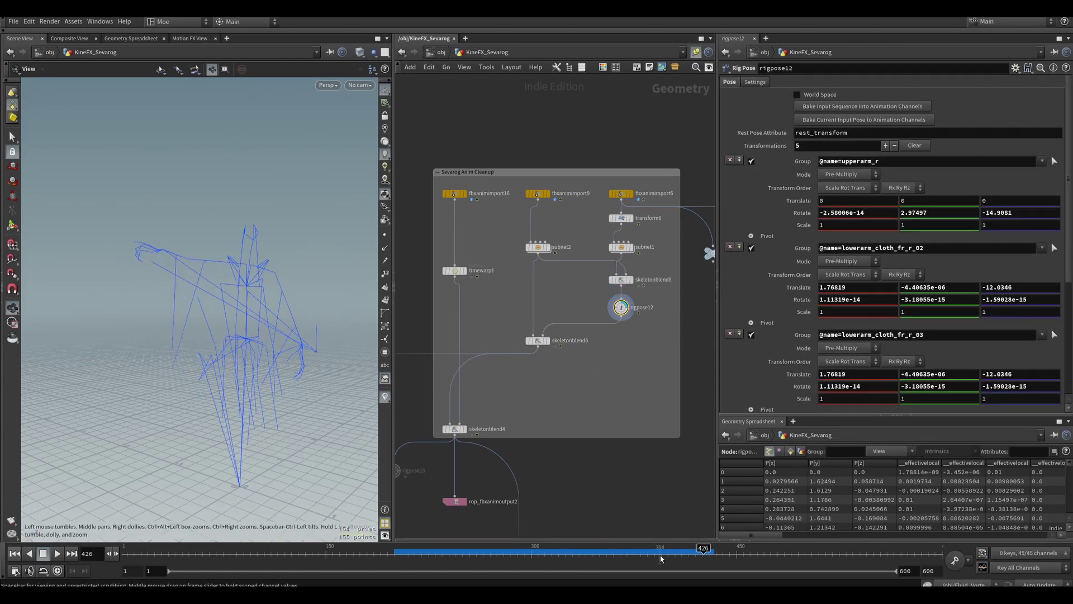
left_click_drag(660, 558, 624, 553)
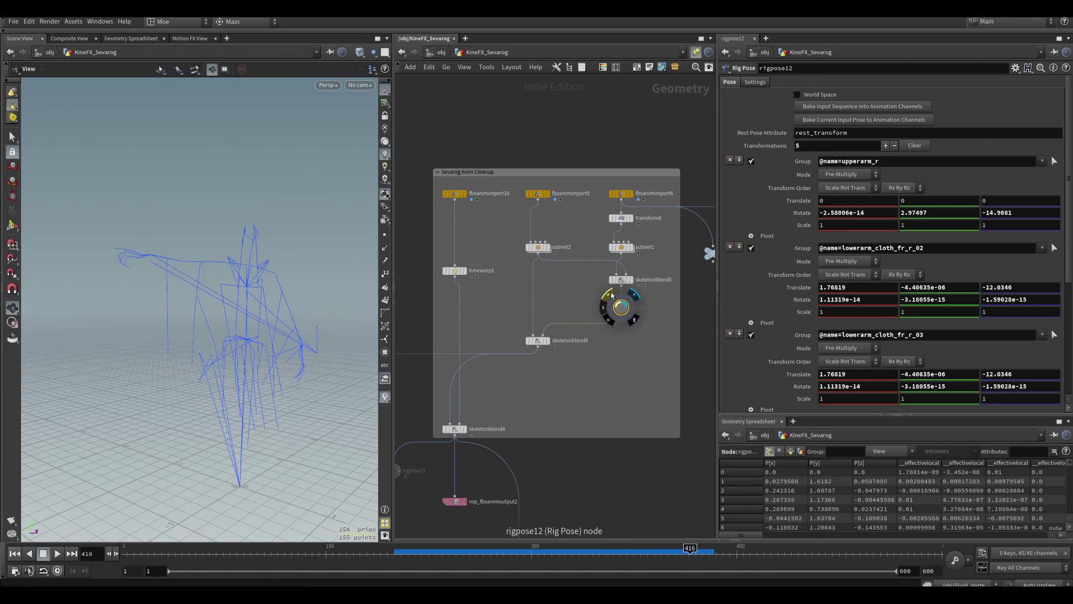
left_click_drag(527, 328, 527, 328)
key("r")
Step: Examine the joint mapping between the Sevarog and Mixamo skeletons at mappoints2
middle_click_drag(550, 393, 571, 331)
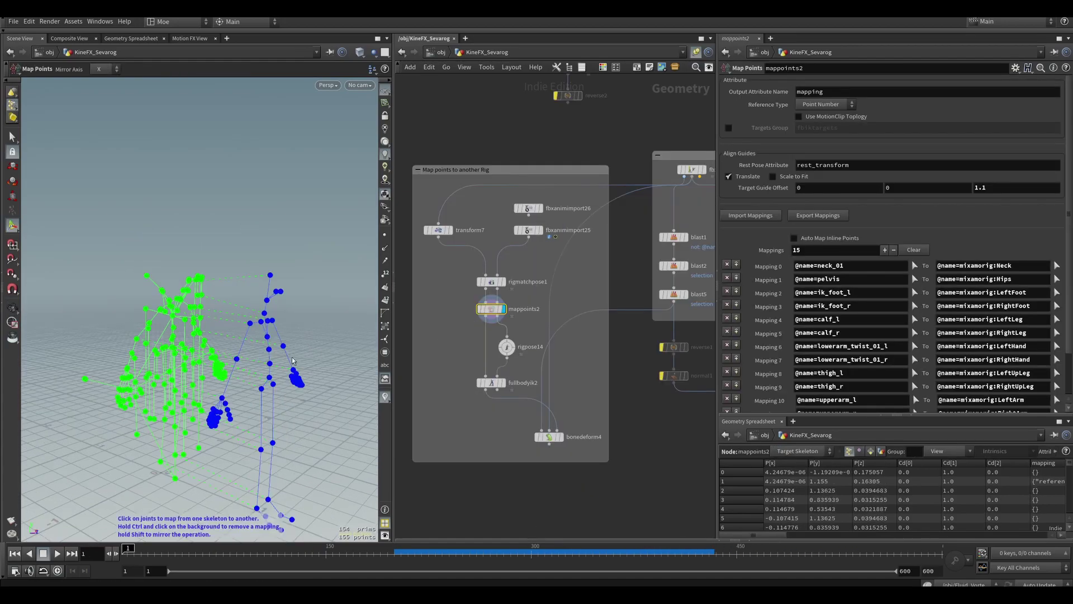
middle_click_drag(259, 335, 252, 299, "alt")
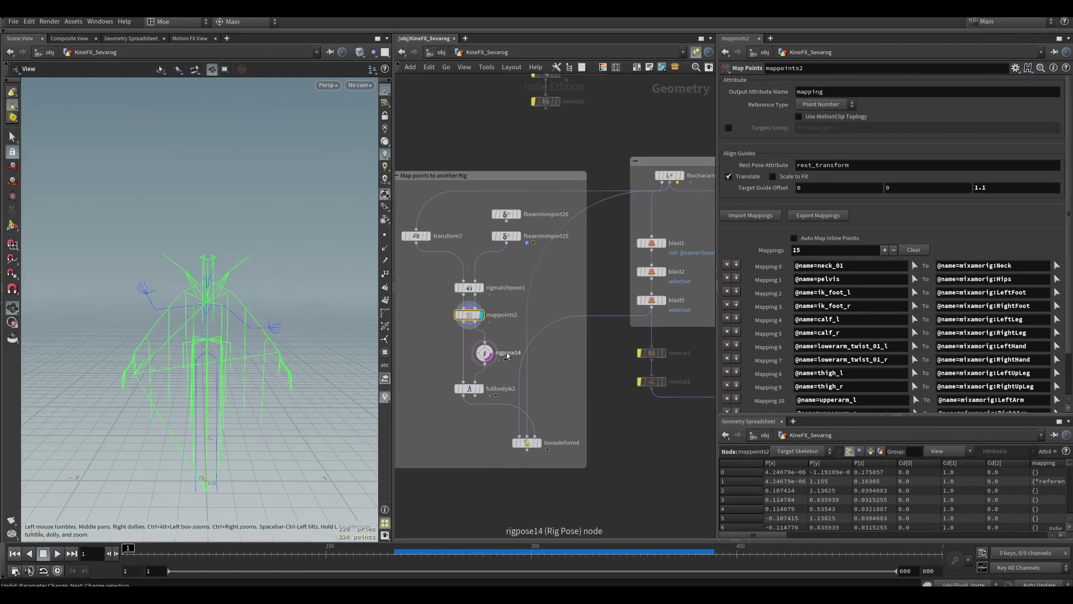
Step: Try changing the mixamorig:LeftArm rotation on rigpose14 and undo the change
left_click(508, 356)
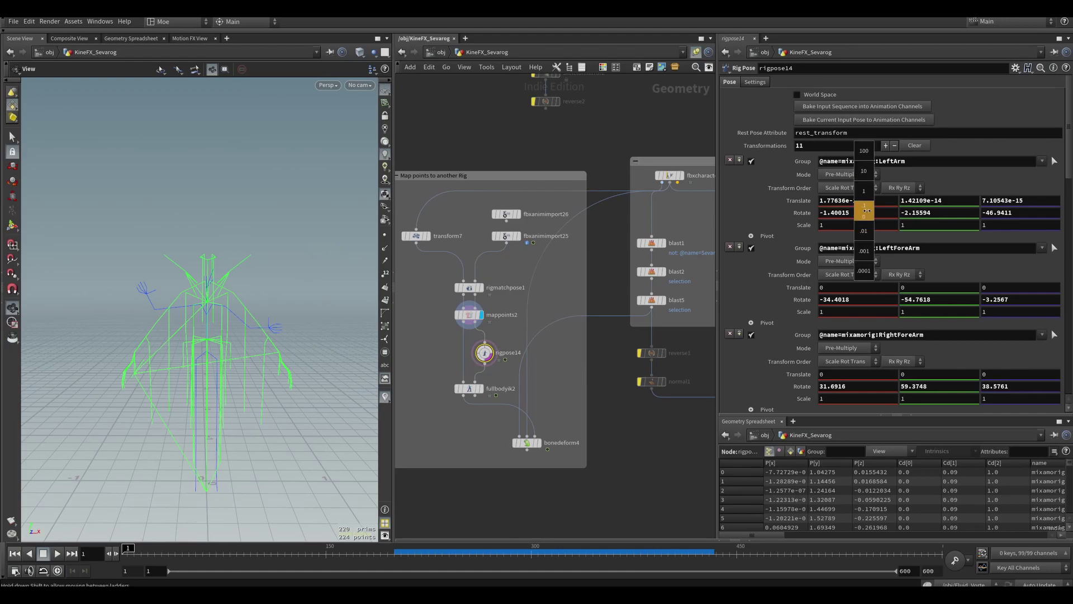
middle_click_drag(1031, 194, 1041, 194)
key("ctrl+z")
Step: With fullbodyik2 displayed, adjust the mixamorig:LeftArm rotation on rigpose14, and display the deformed mesh at bonedeform4
left_click(480, 388)
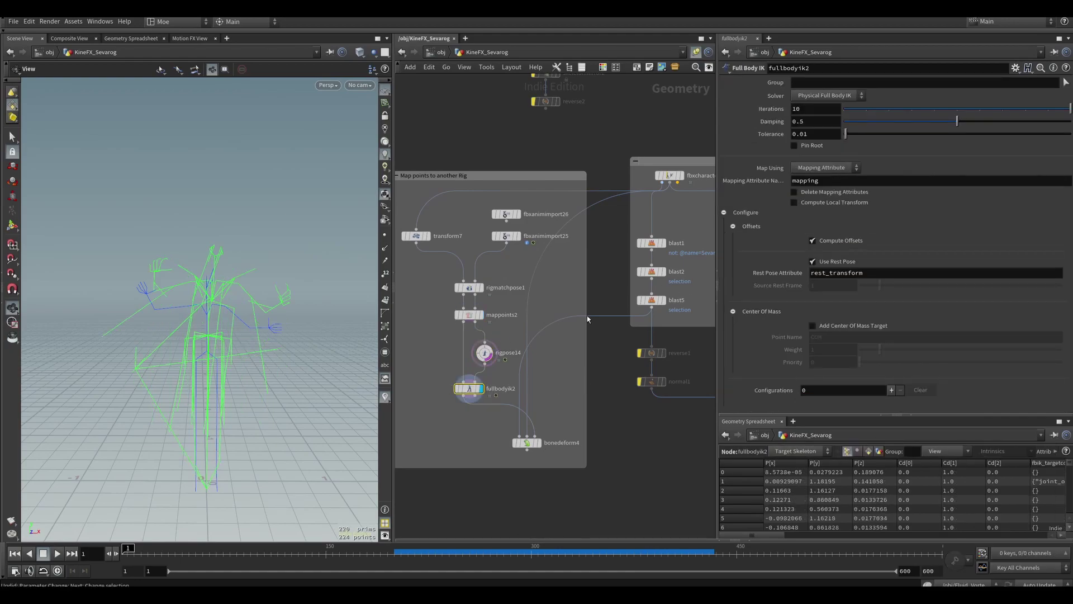
left_click(484, 353)
middle_click_drag(914, 213, 928, 175)
middle_click_drag(855, 212, 956, 186)
left_click(537, 443)
left_click(484, 352)
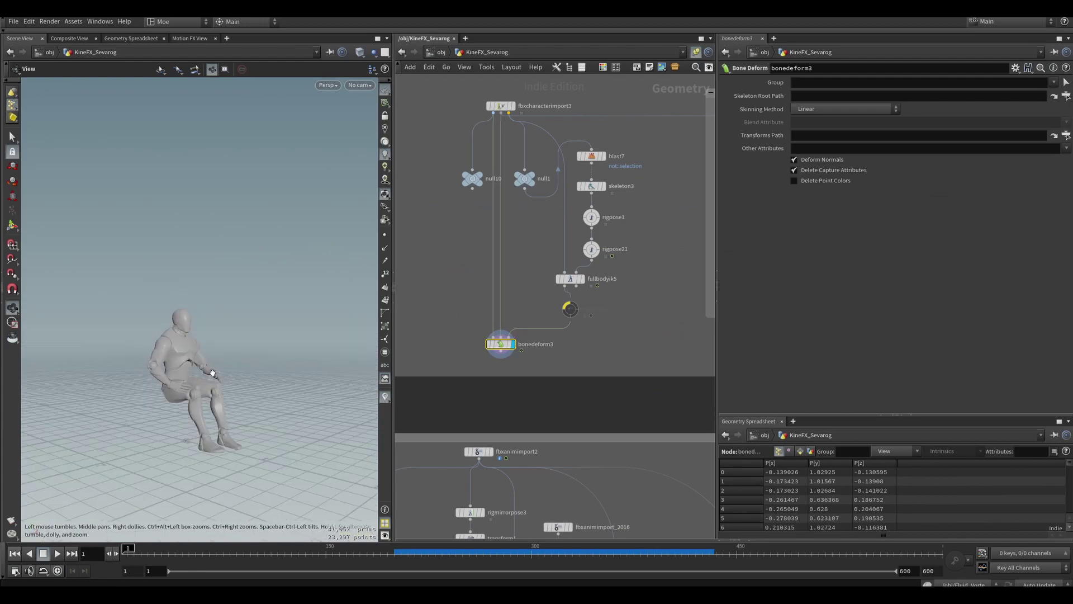
Step: Move in on the seated mannequin at bonedeform3 and scrub through its animation
right_click_drag(213, 373, 246, 373)
left_click_drag(128, 555, 281, 555)
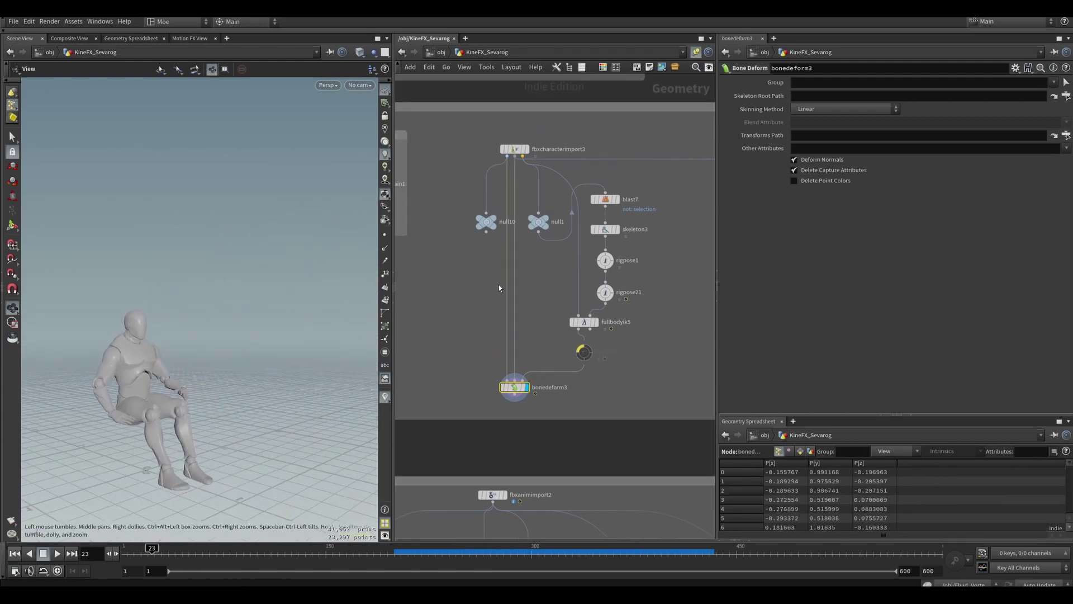
Step: Display the blast7 node that isolates the mannequin's selected skeleton points
key("Up")
key("Down")
key("Down")
key("Down")
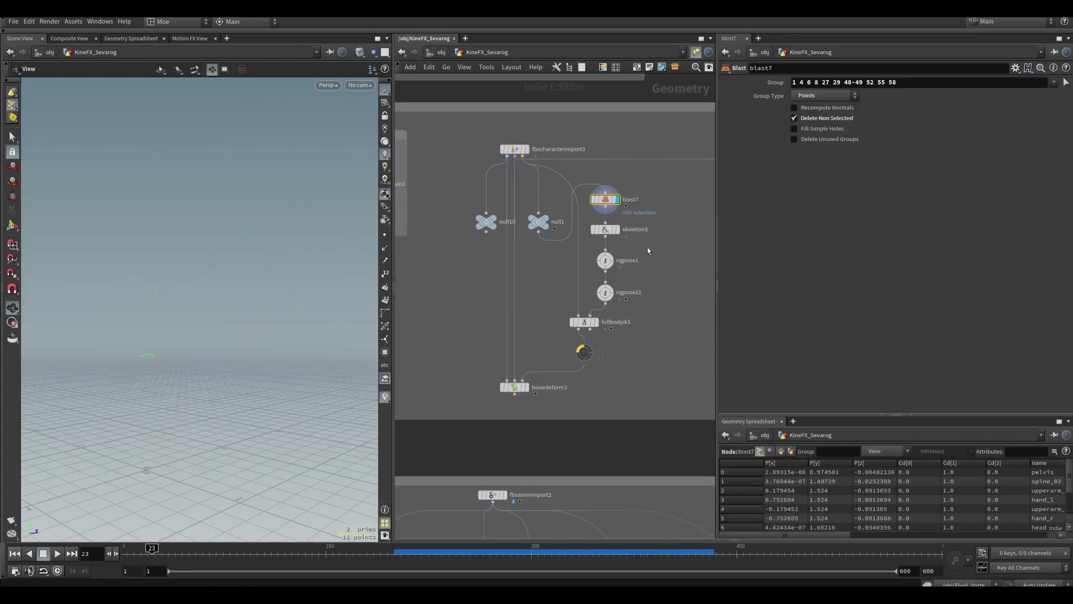
Step: Step through the nodes below blast7 to rigpose21 and show its parameters with the mannequin displayed at bonedeform3
key("Down")
key("Down")
key("Down")
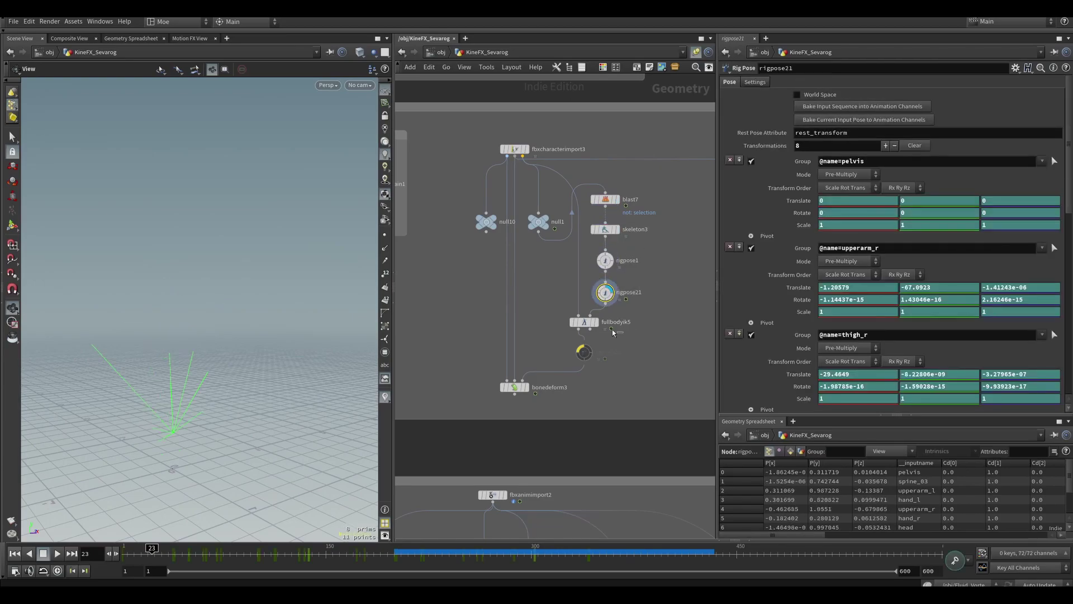
left_click(606, 292)
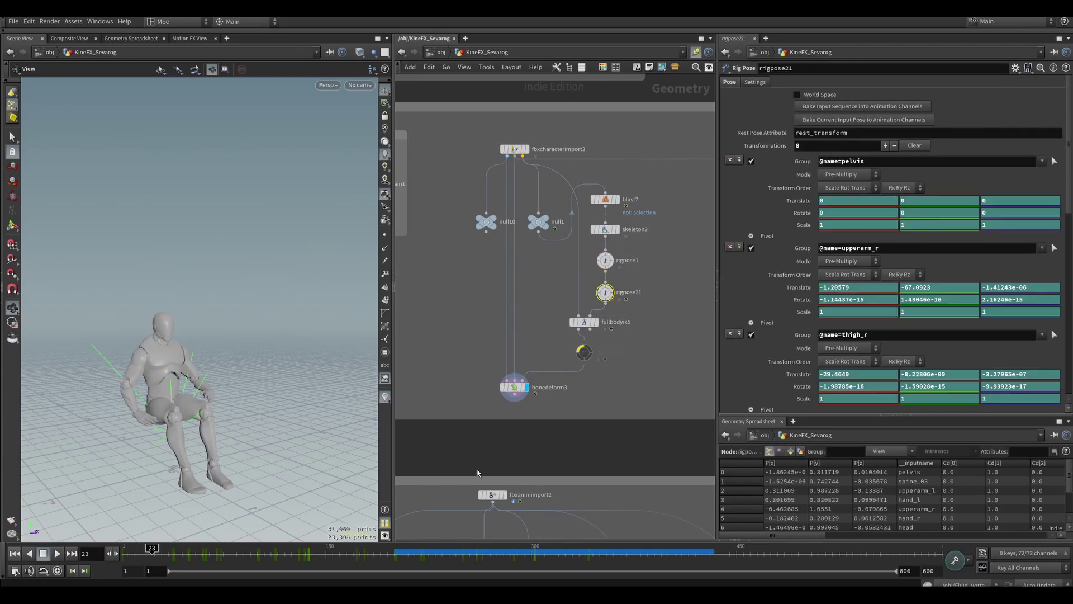
Step: On rigpose21 at frame 175, set the X translates of upperarm_r to about 1.09 and thigh_r to about -95.23, and scrub the animation
middle_click_drag(835, 287, 962, 282)
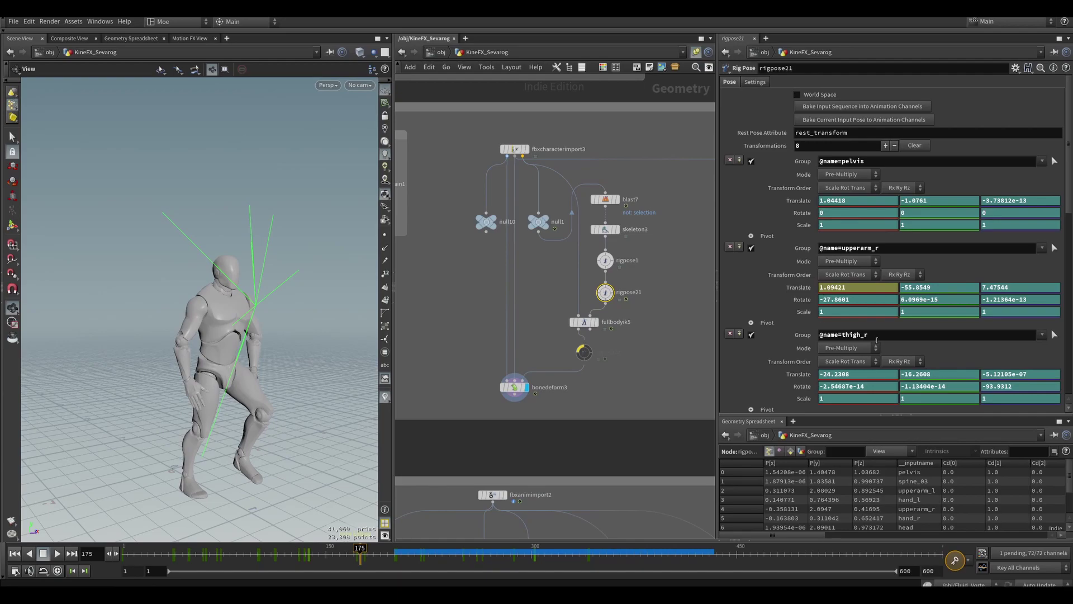
middle_click_drag(858, 374, 782, 356)
left_click_drag(201, 347, 302, 302)
middle_click_drag(851, 372, 774, 362)
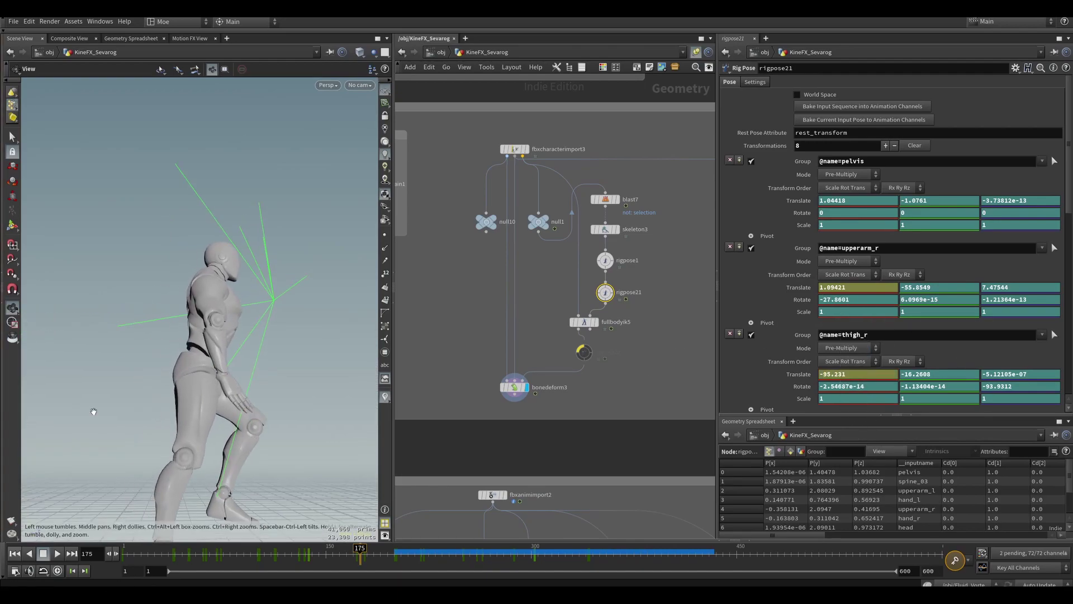
left_click_drag(91, 412, 39, 433)
left_click(508, 386)
left_click_drag(333, 552, 409, 549)
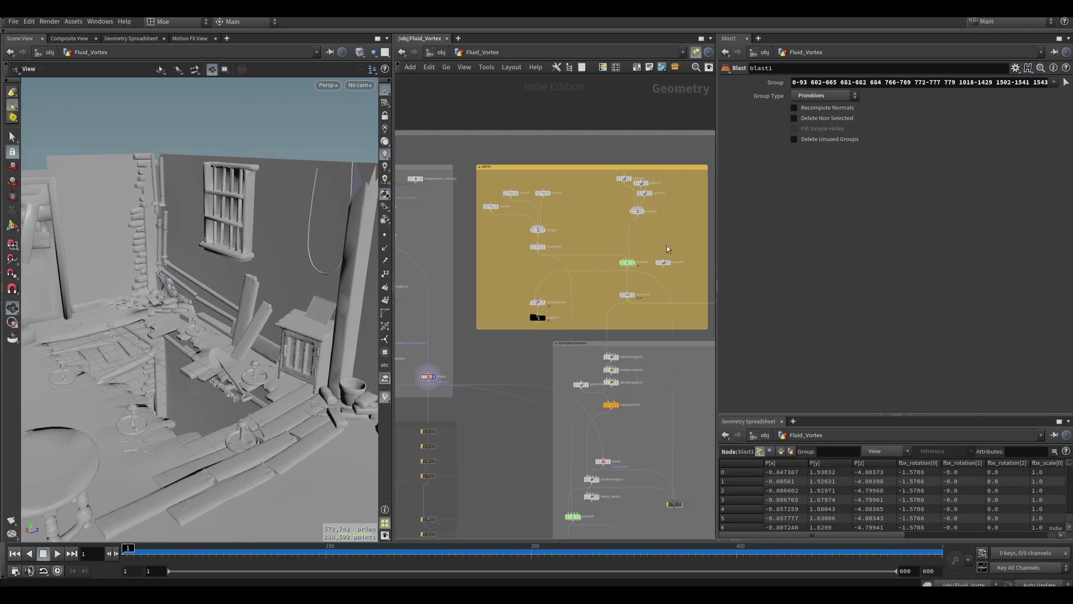
Step: In the Fluid_Vortex network, display the spheres merged at merge2 and overlay the blast1 room geometry
left_click_drag(631, 209, 629, 207)
key("r")
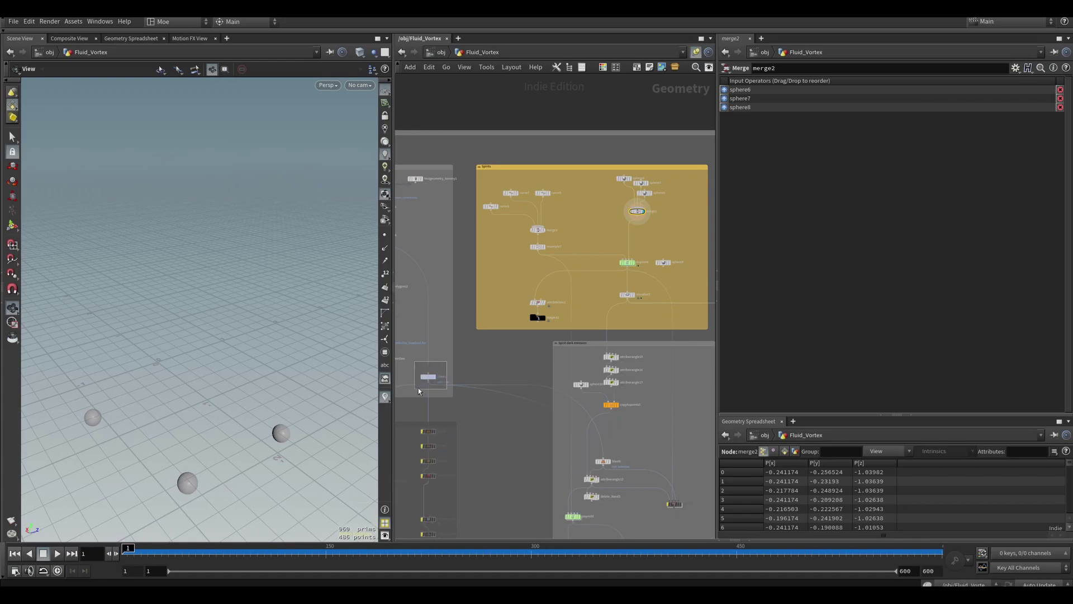
left_click_drag(418, 388, 419, 387)
key("r")
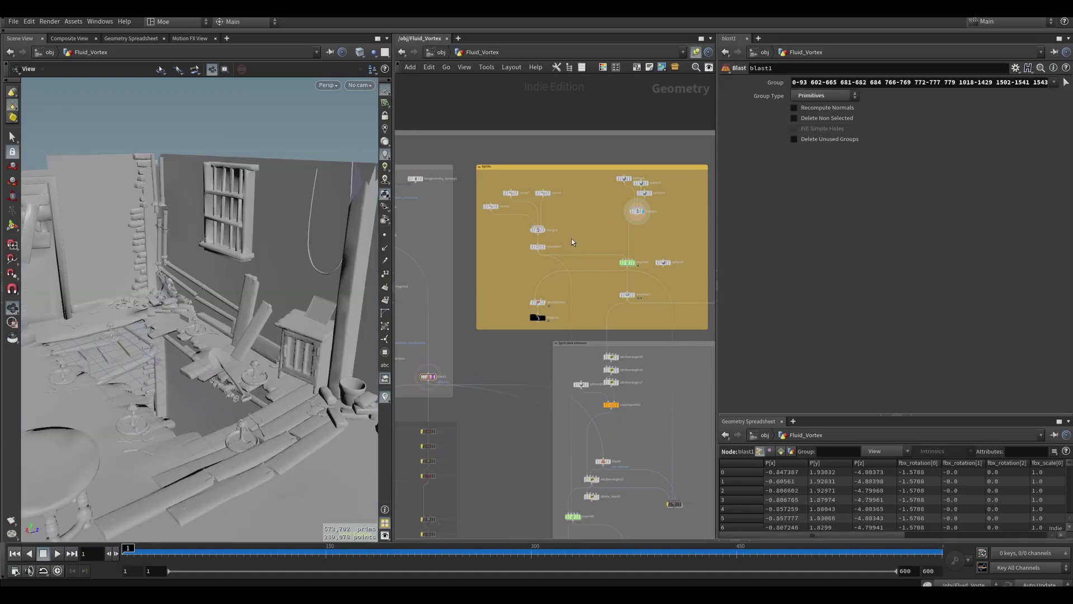
Step: Overlay the resample7 guide curves, display visualize2, and scrub the particle simulation past frame 500
left_click(538, 246)
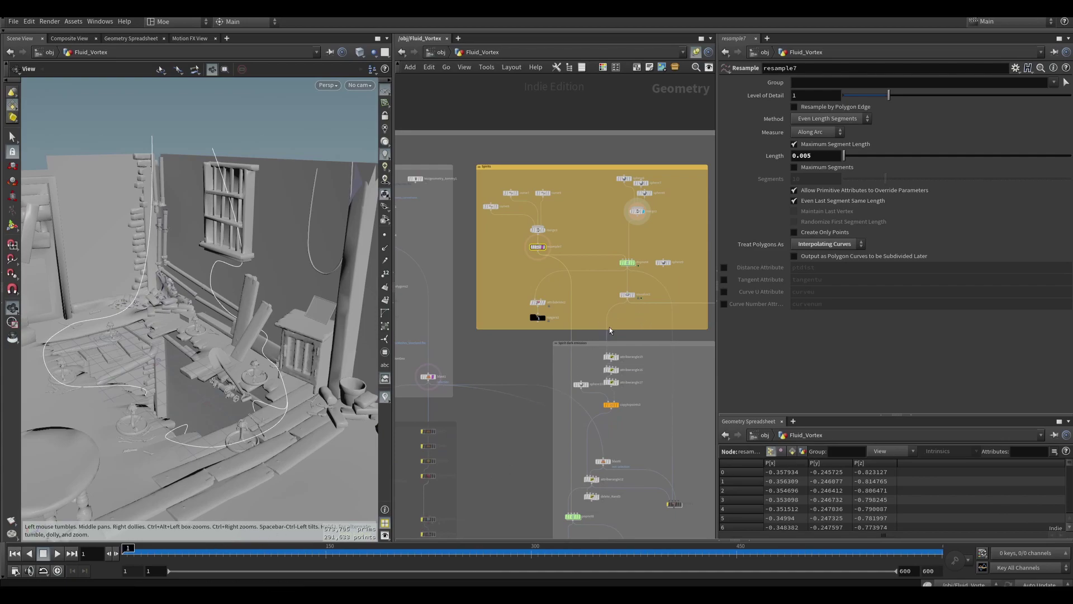
left_click(625, 294)
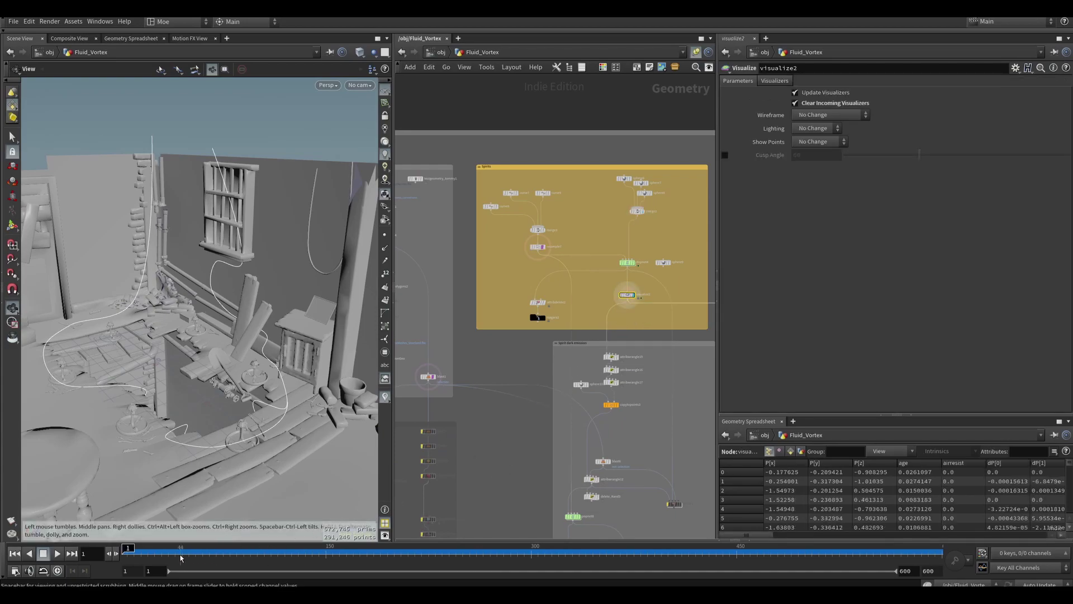
left_click_drag(181, 557, 828, 531)
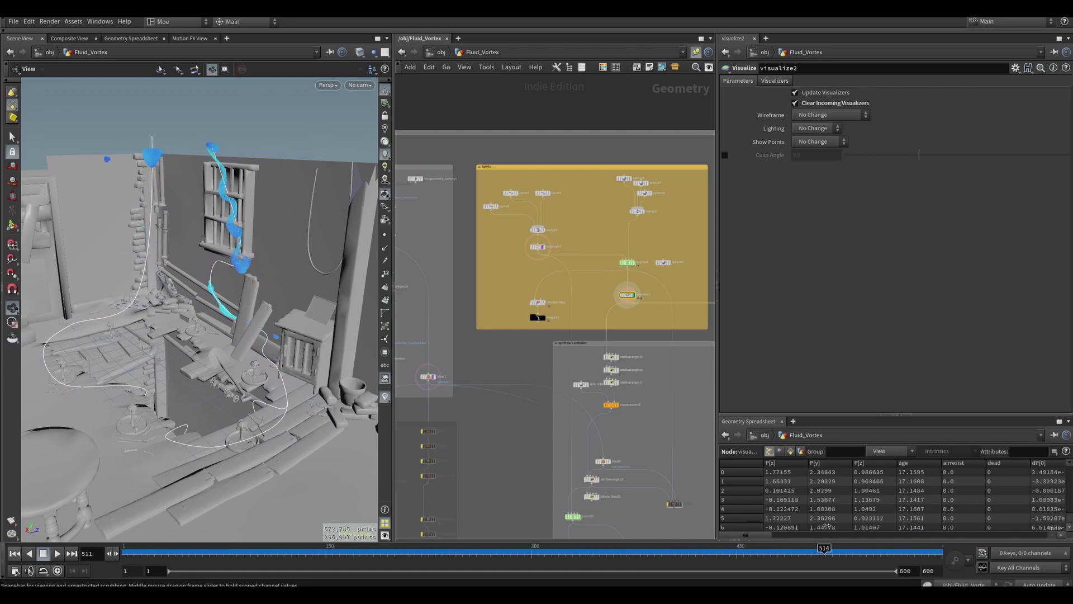
Step: Open dopnet4, scrub to frame 314, and examine its POP forces, attractors, popfluid1 source and popsolver1 connections
double_click(628, 263)
left_click_drag(263, 551, 551, 549)
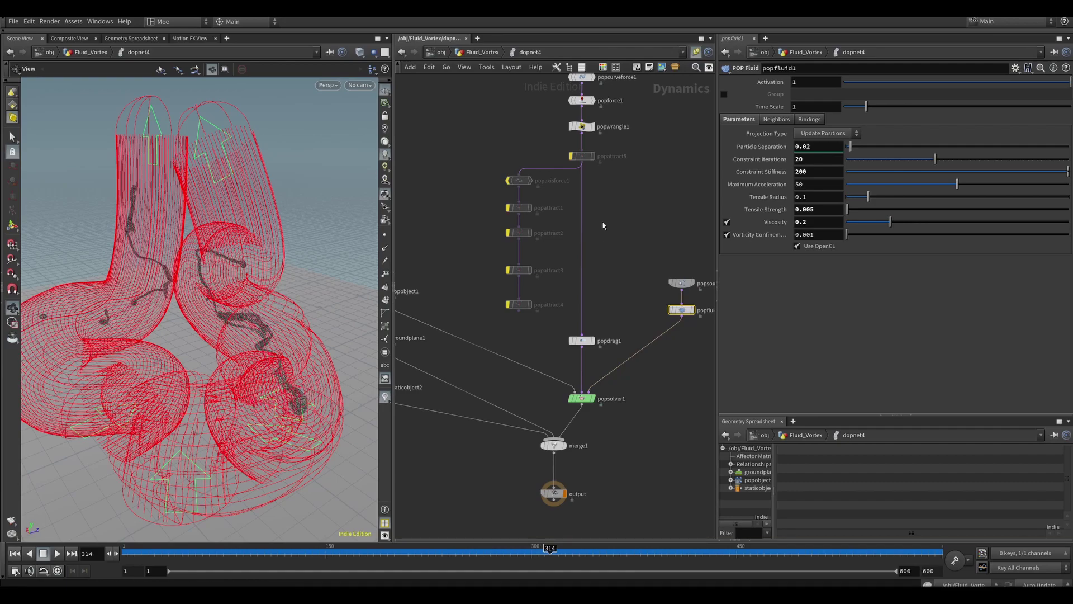
middle_click_drag(604, 226, 589, 339)
left_click_drag(618, 162, 553, 258)
middle_click_drag(621, 337, 577, 228)
left_click_drag(634, 320, 622, 311)
middle_click_drag(647, 400, 683, 400)
middle_click_drag(511, 362, 548, 367)
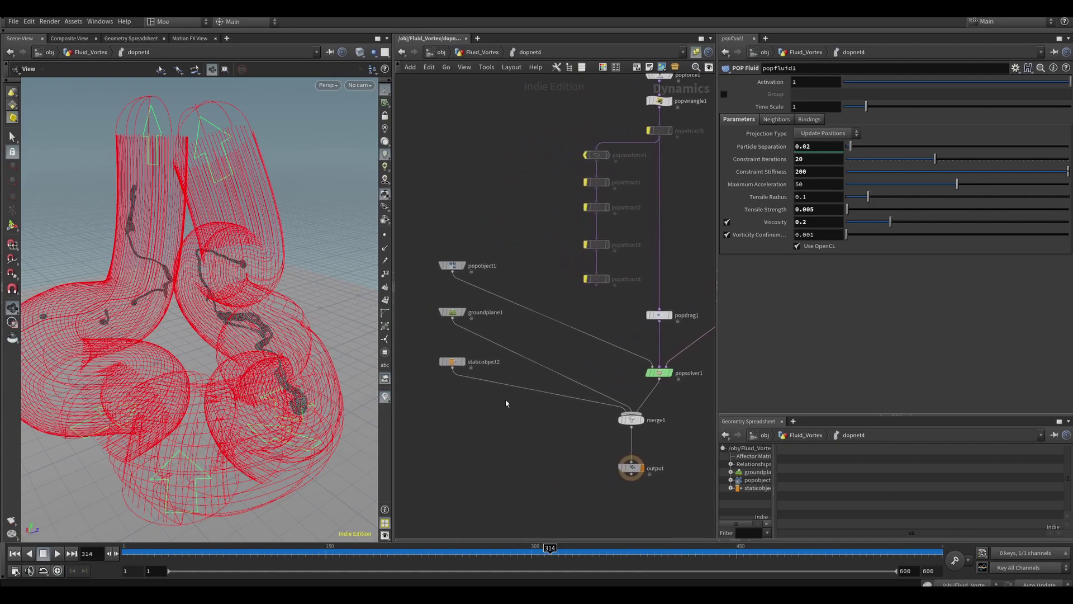
Step: Check staticobject2's Volume Sample collision mode and its OUT_CollisionVDB proxy volume, and return to the Fluid_Vortex network
left_click(445, 372)
middle_click_drag(484, 376, 468, 371)
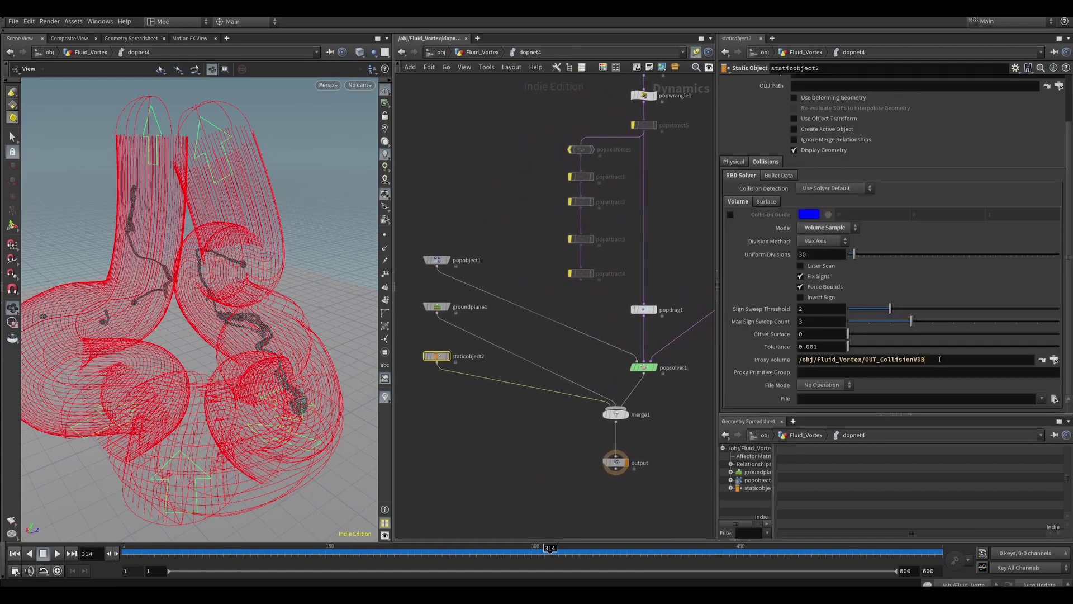
left_click_drag(940, 359, 797, 362)
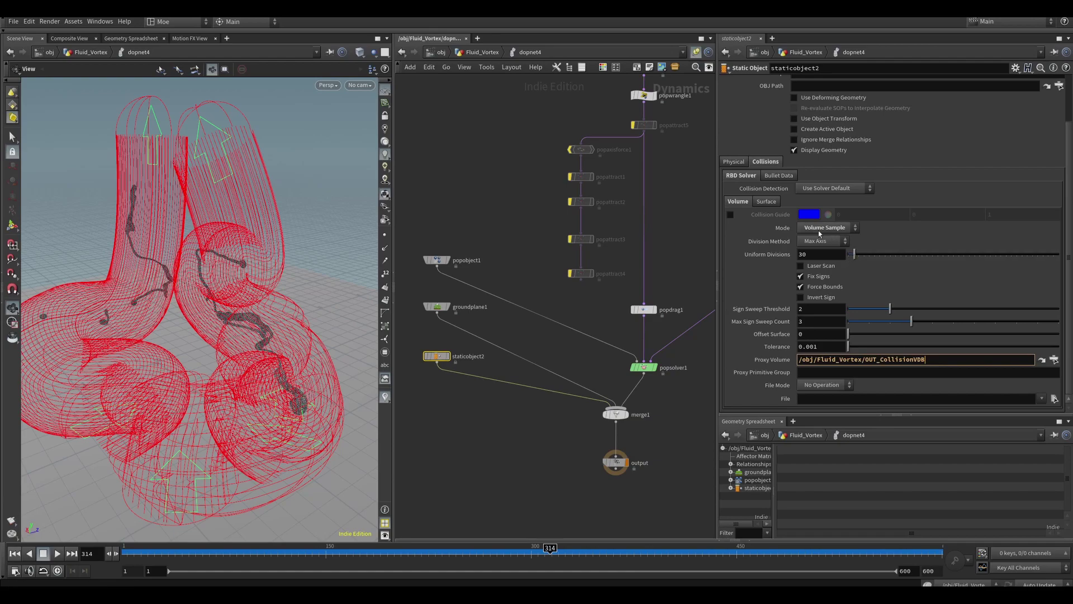
middle_click_drag(645, 308, 602, 307)
key("u")
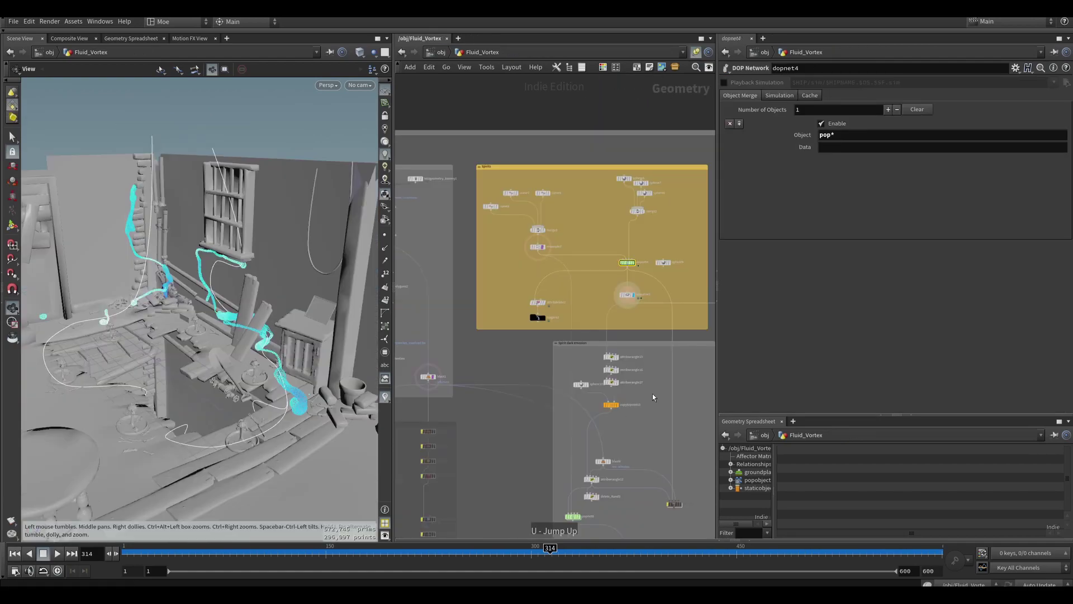
Step: Display attribwrangle12 in the Spirit dark emission network and scrub through its emission points
middle_click_drag(633, 412, 622, 324)
scroll(614, 404, "up", 3)
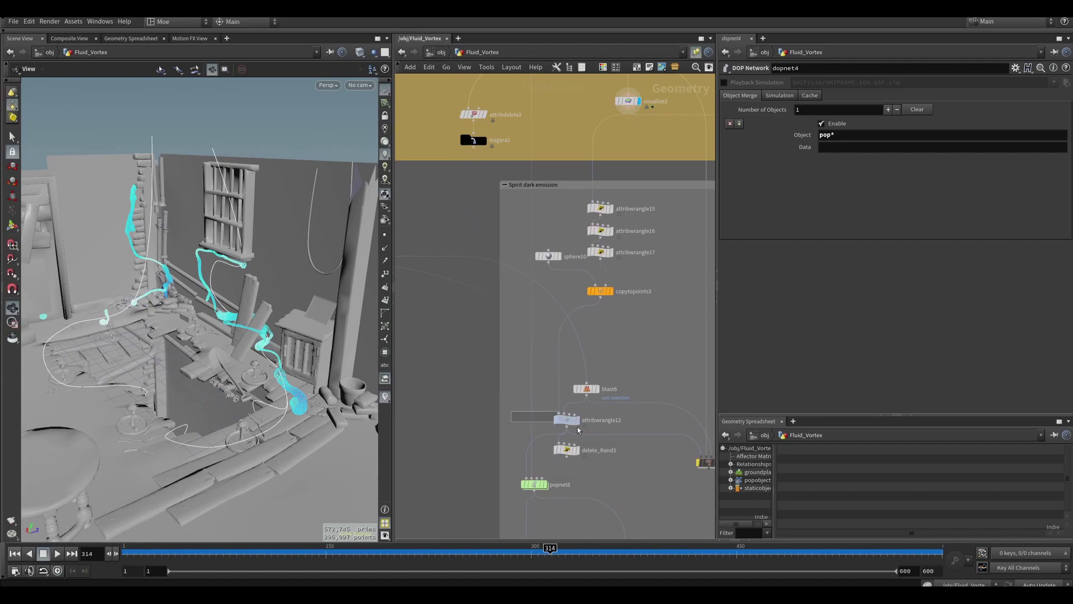
left_click_drag(578, 429, 578, 436)
left_click_drag(291, 553, 370, 549)
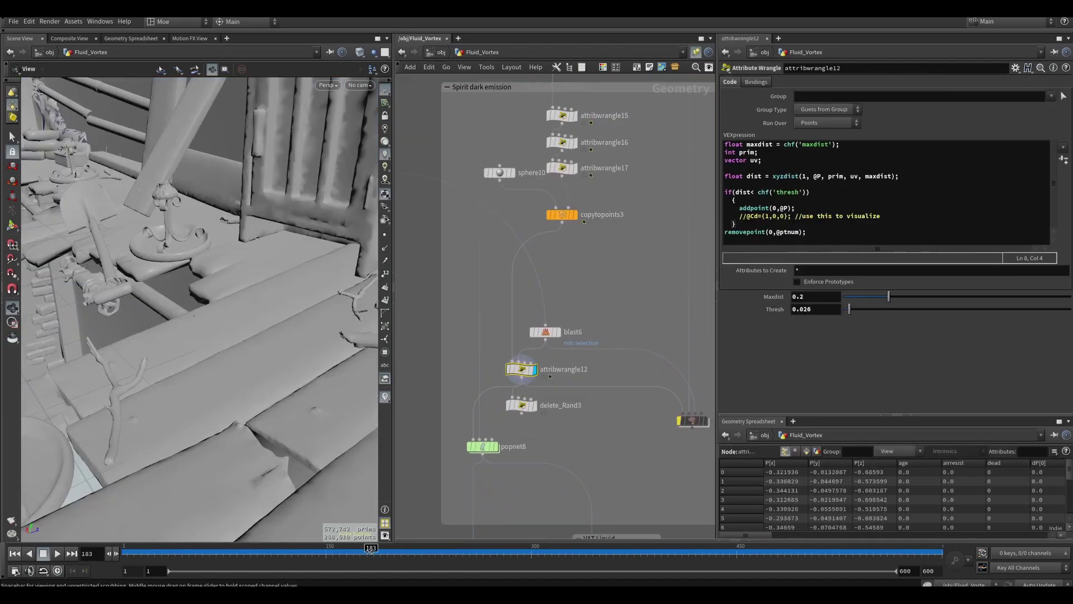
left_click_drag(371, 549, 302, 551)
Step: Display popnet8 and scrub its particle simulation over the wooden planks around frame 123
middle_click_drag(551, 485, 540, 353)
left_click_drag(521, 347, 488, 296)
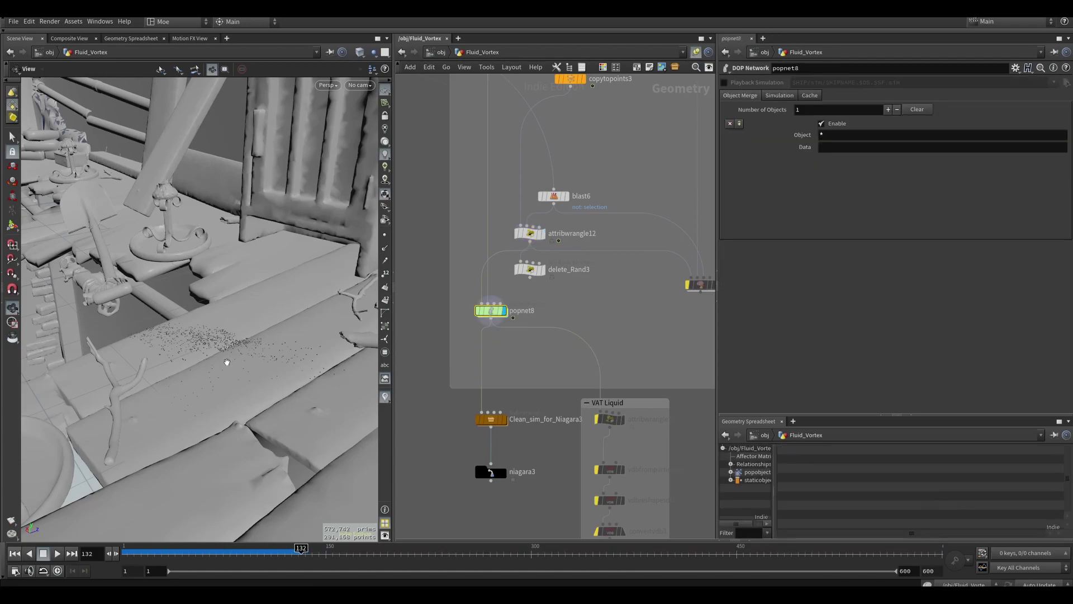
left_click_drag(305, 547, 265, 551)
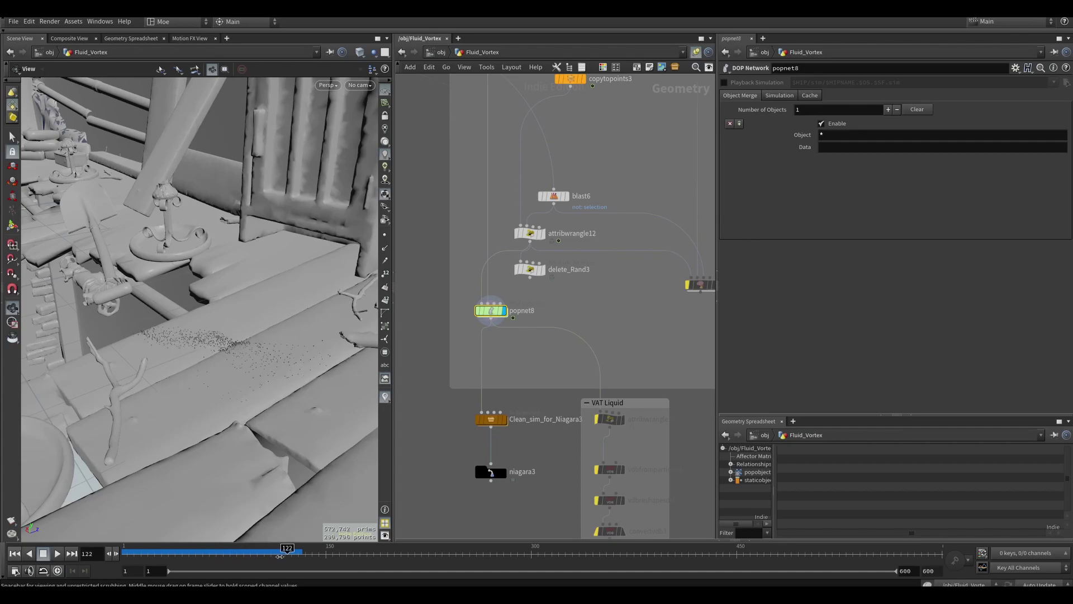
left_click_drag(279, 556, 282, 551)
middle_click_drag(580, 378, 574, 356)
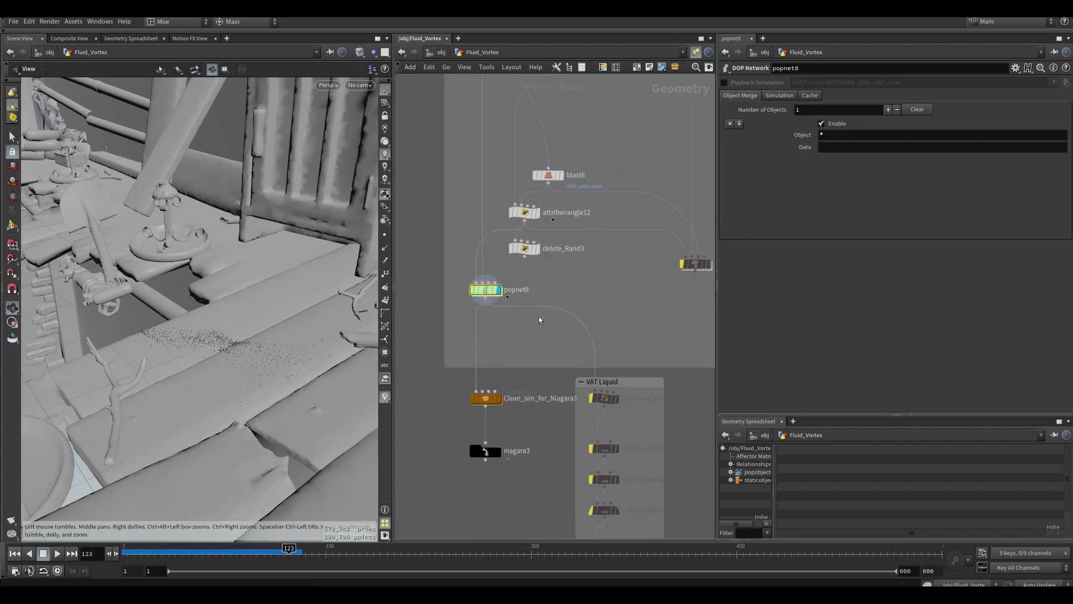
Step: Inside popnet8, check source_first_input's emission type options and the solver network down to output, and return to Fluid_Vortex
double_click(493, 292)
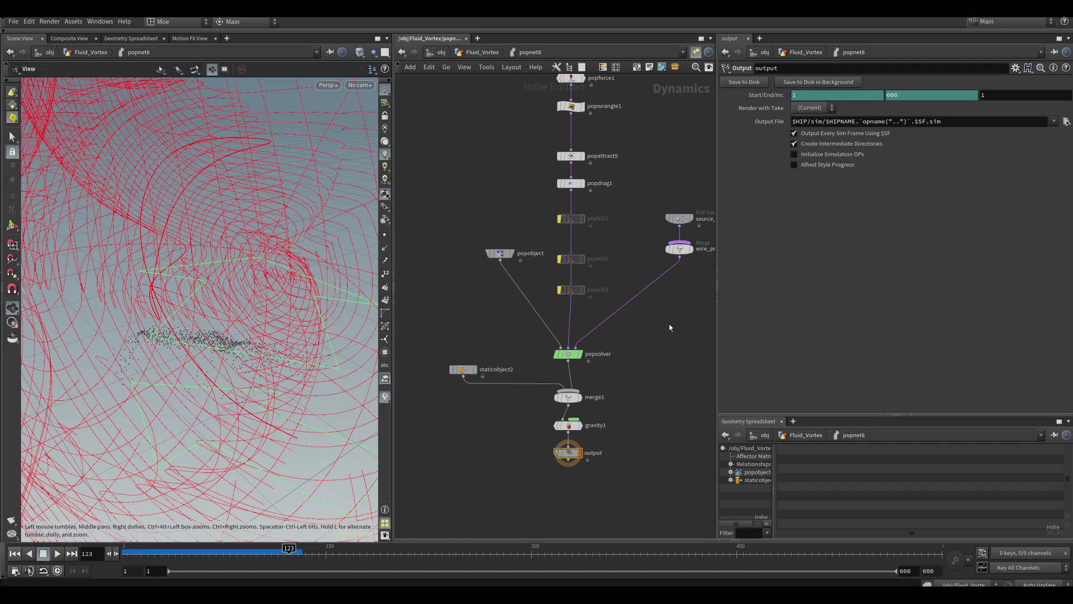
middle_click_drag(714, 219, 654, 257)
left_click(655, 257)
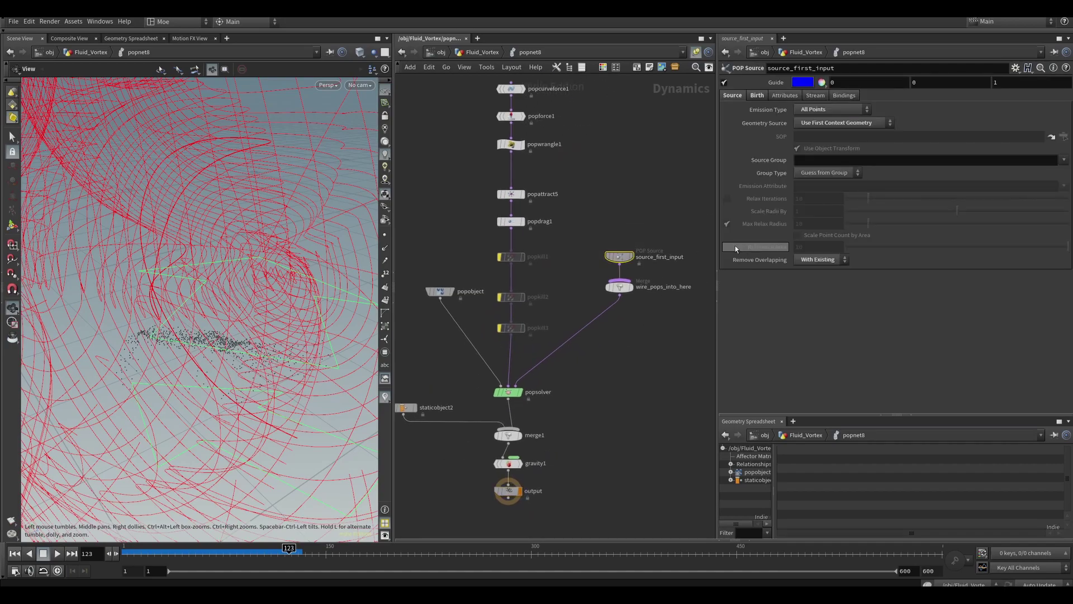
left_click(809, 112)
left_click(814, 110)
middle_click_drag(530, 513, 539, 469)
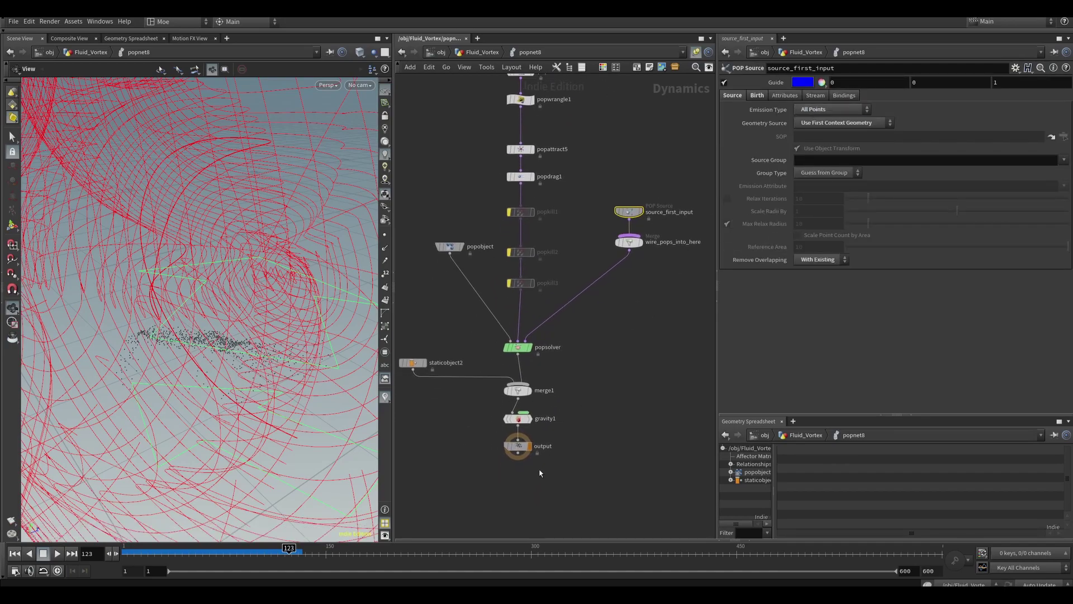
left_click(518, 446)
middle_click_drag(614, 399, 635, 454)
key("u")
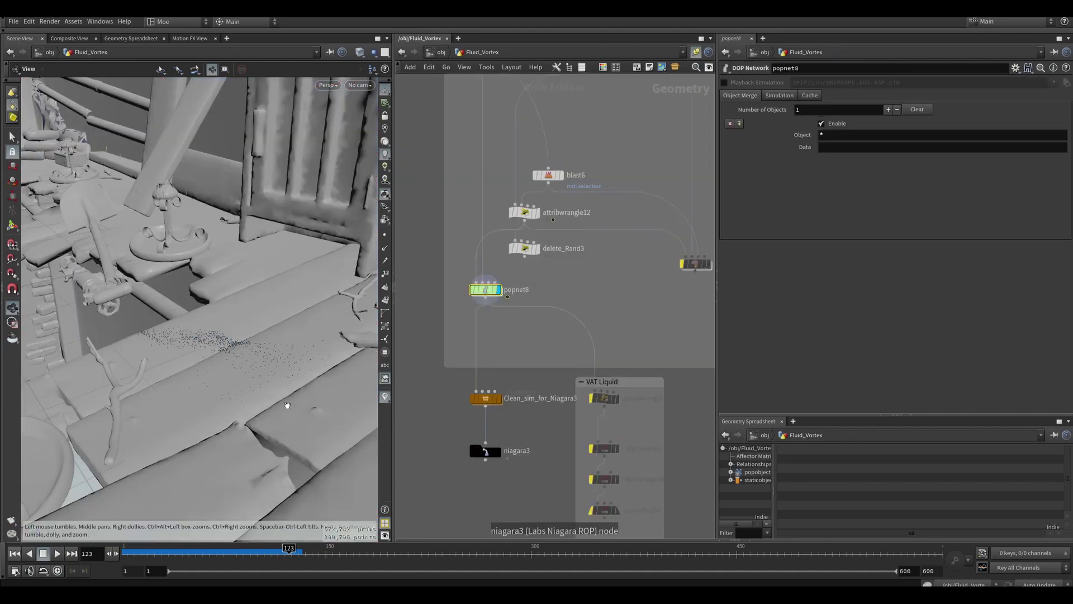
Step: Scrub popnet8's particles to frame 125 and open the Clean_sim_for_Niagara3 subnetwork with its result displayed
left_click(223, 549)
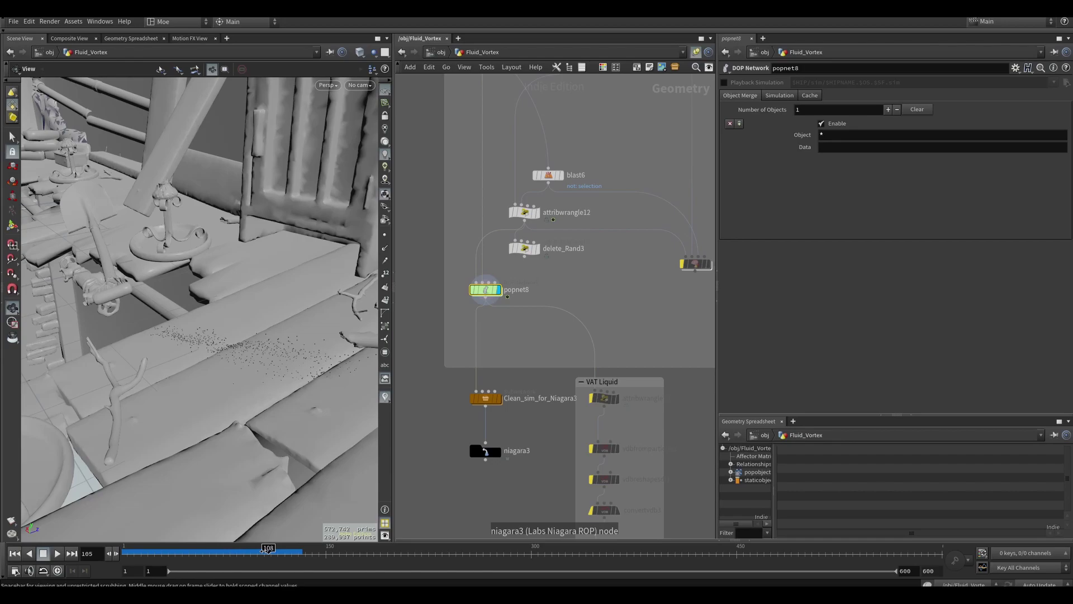
middle_click_drag(532, 412, 530, 384)
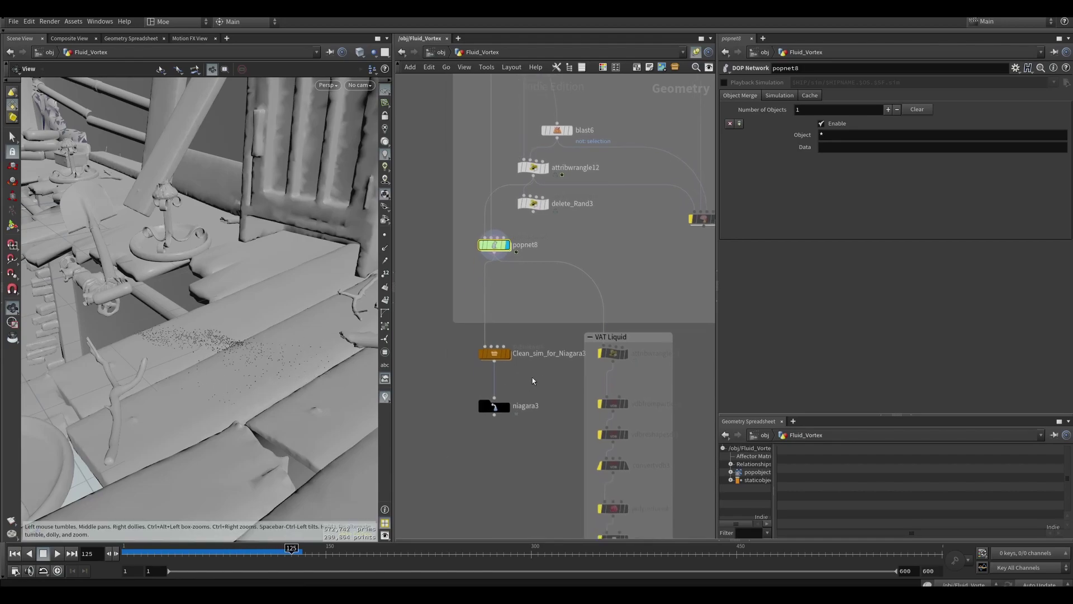
left_click_drag(533, 381, 466, 351)
middle_click_drag(527, 383, 567, 363)
double_click(505, 342)
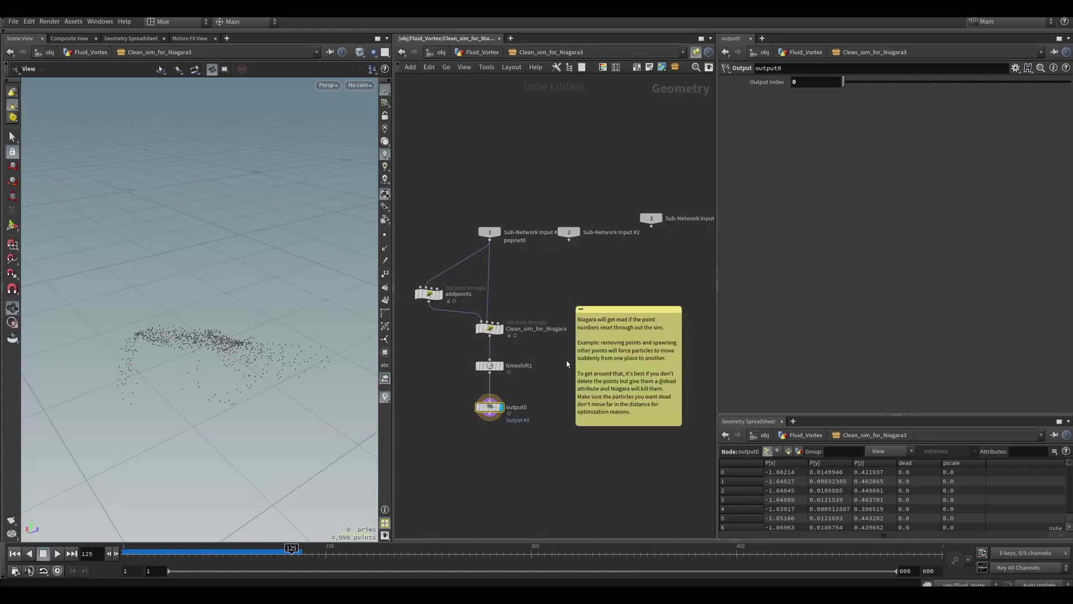
Step: Read the sticky note on Niagara point numbering and inspect the addpoints wrangle's code and point count
scroll(567, 363, "up", 5)
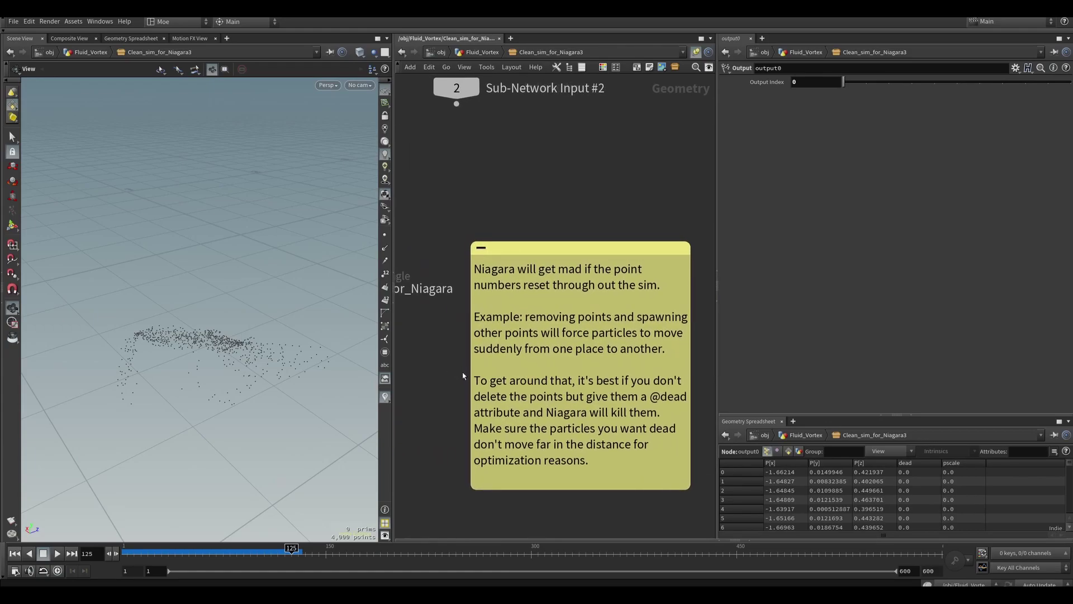
scroll(442, 384, "down", 6)
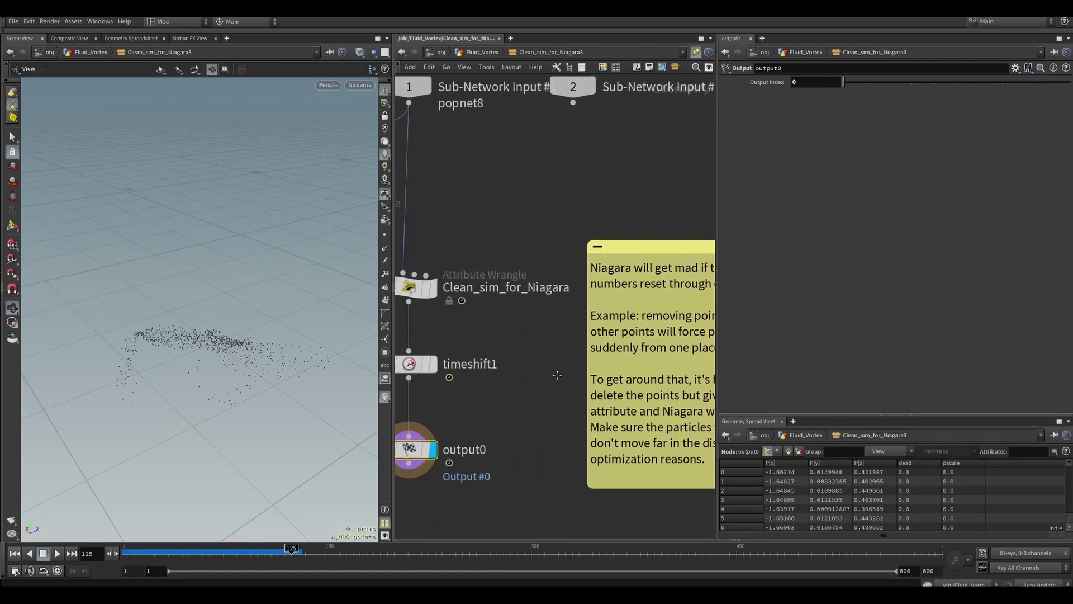
middle_click_drag(413, 280, 449, 288)
left_click(449, 286)
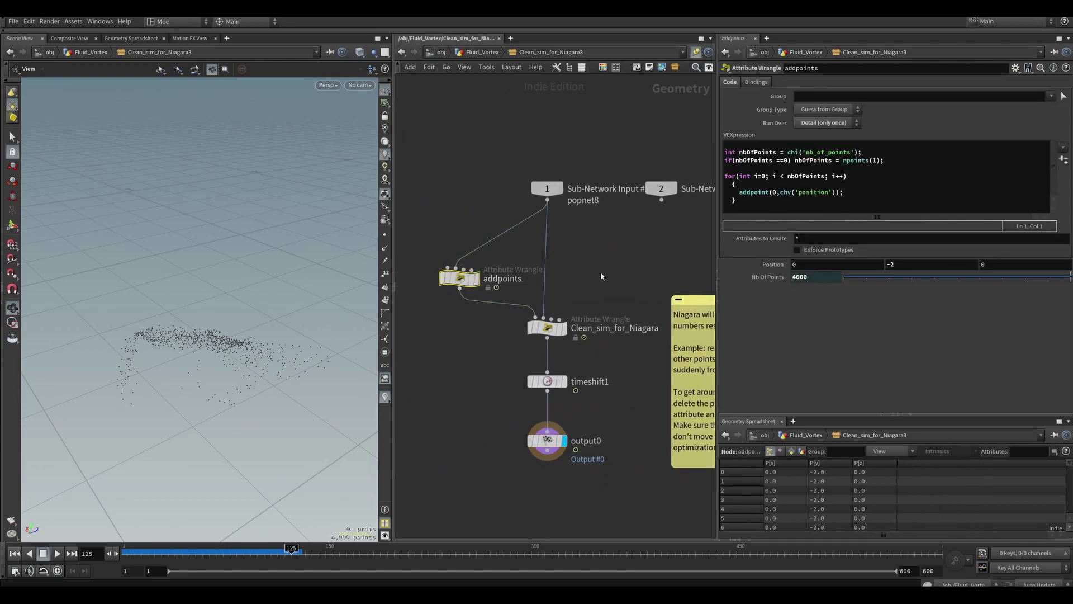
middle_click_drag(602, 276, 572, 273)
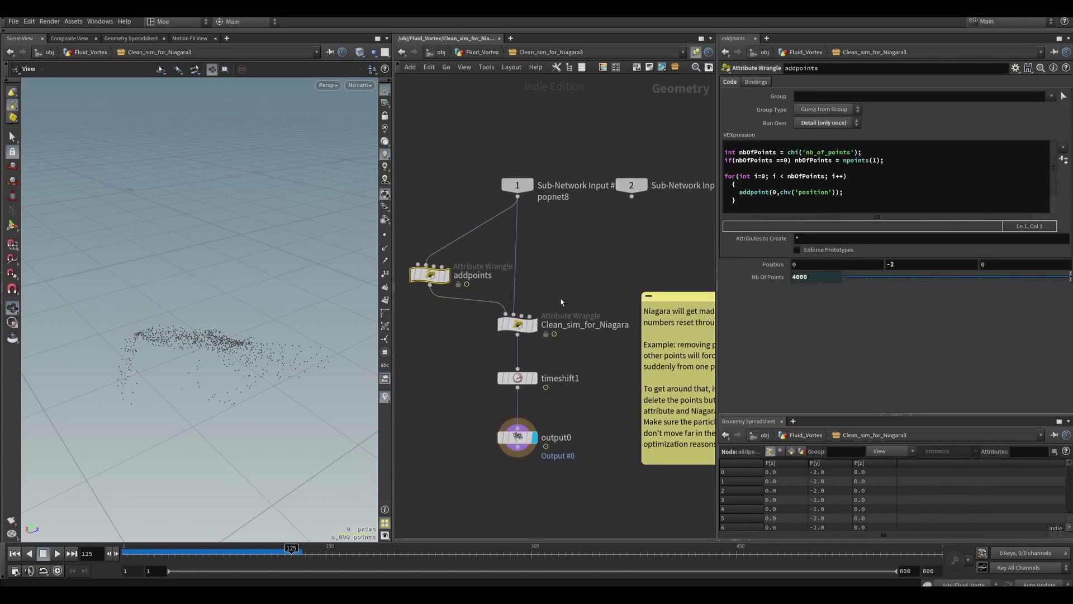
Step: Inspect the Clean_sim_for_Niagara wrangle's code, return to Fluid_Vortex, and scrub the cleaned particles
left_click(544, 330)
left_click(567, 443)
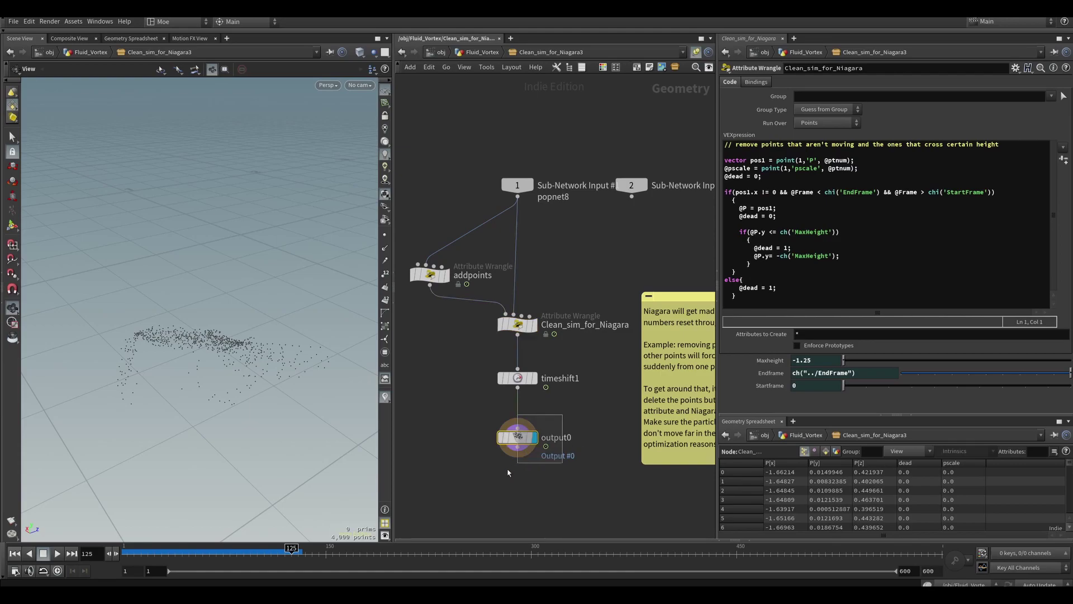
key("u")
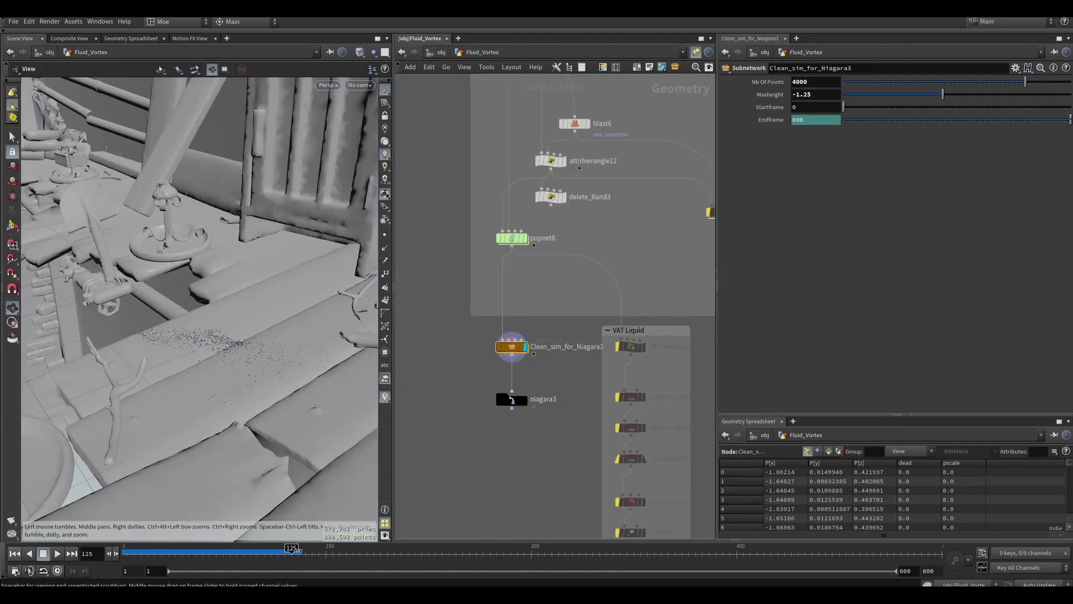
left_click_drag(291, 551, 256, 552)
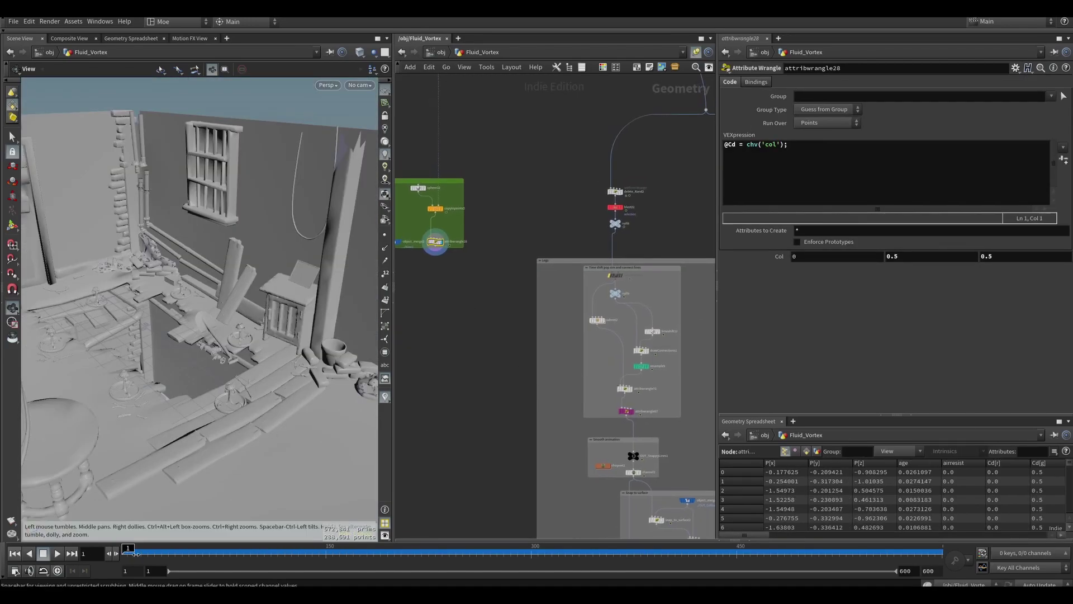
Step: Scrub the colored fluid spheres displayed at attribwrangle28 from frame 1 to frame 254
left_click_drag(137, 553, 468, 553)
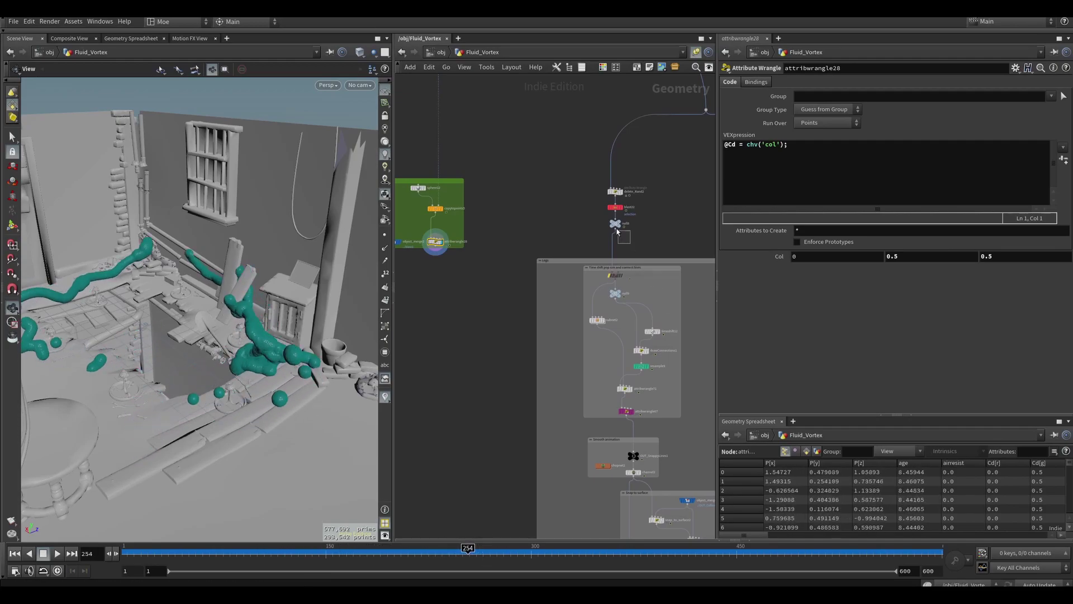
Step: Display null8's particles, scrub them to frame 257, and show subnet2's trail lines before scrubbing to frame 210
left_click(616, 226)
left_click_drag(262, 549, 472, 549)
middle_click_drag(566, 346, 504, 321)
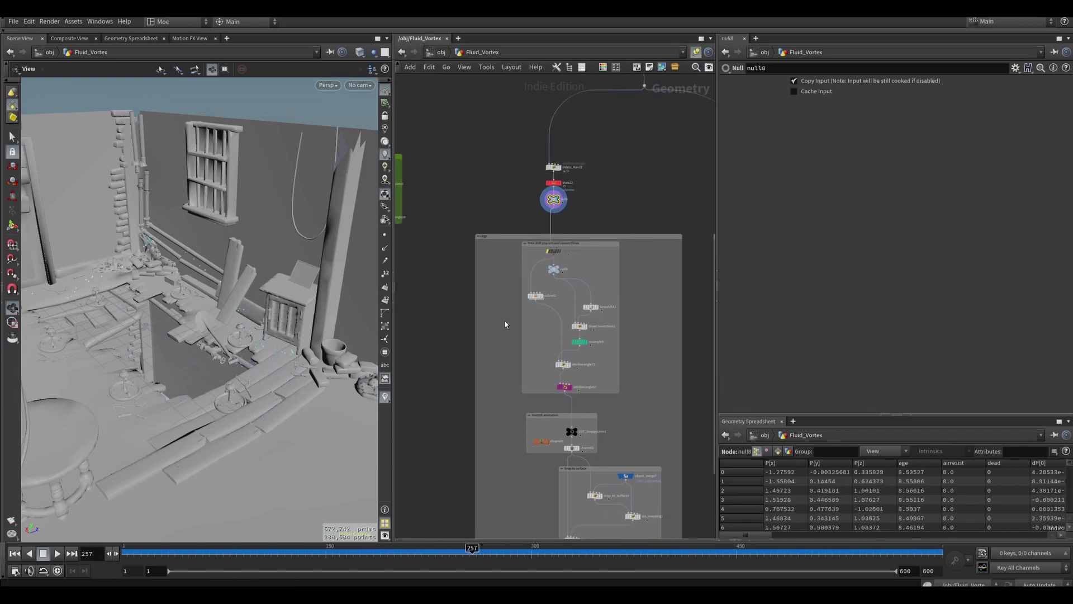
left_click(539, 295)
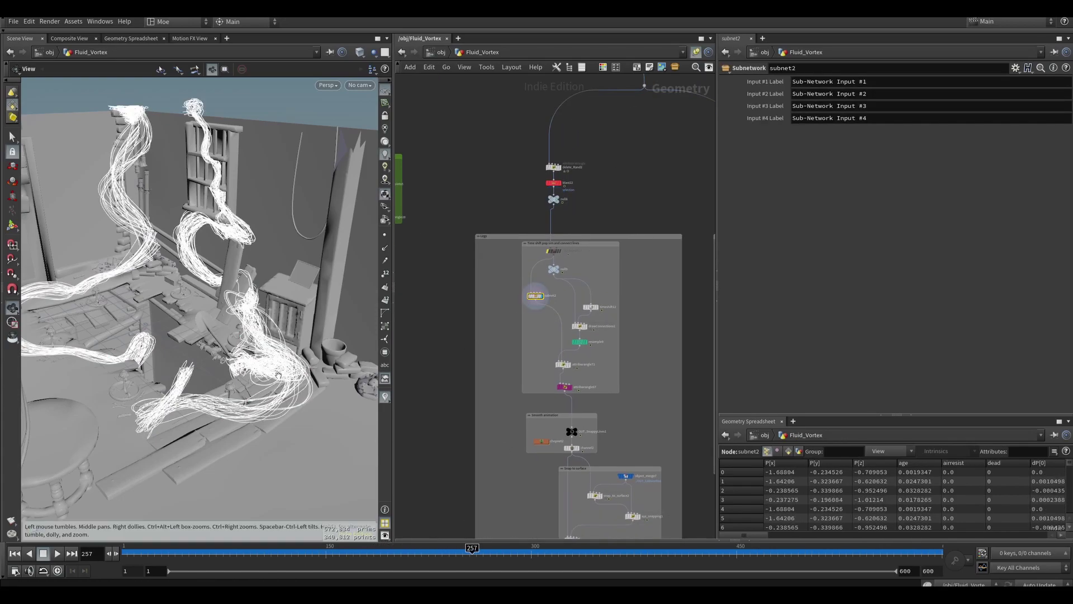
left_click_drag(383, 549, 408, 549)
Step: Open subnet2, scrub the points of attribwrangle69, and inspect the previous-frame merge network inside solver10
double_click(536, 297)
left_click(482, 269)
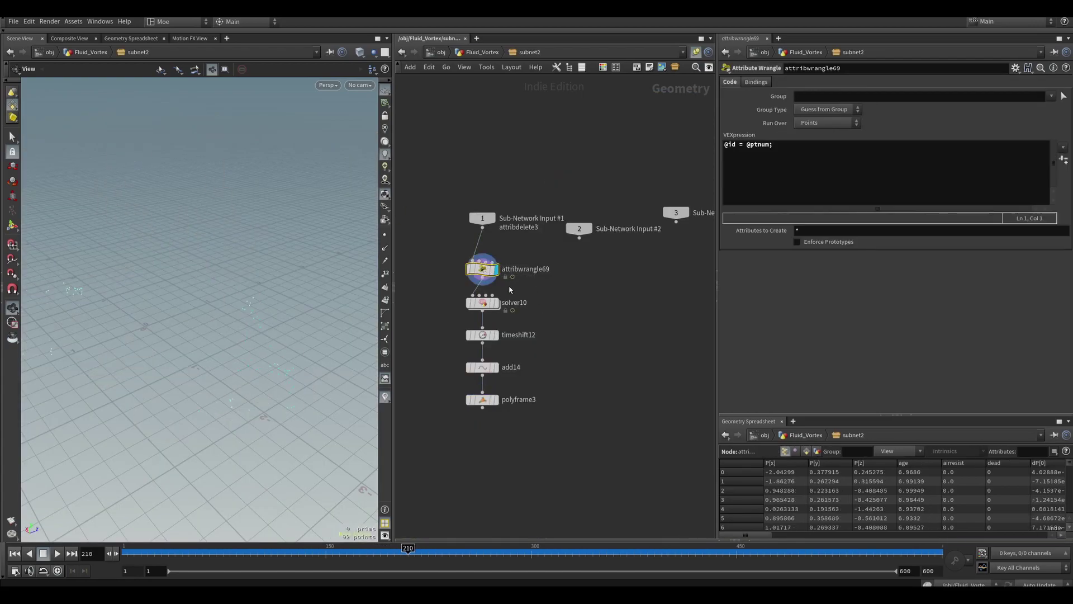
left_click_drag(241, 551, 571, 549)
left_click(495, 303)
double_click(482, 303)
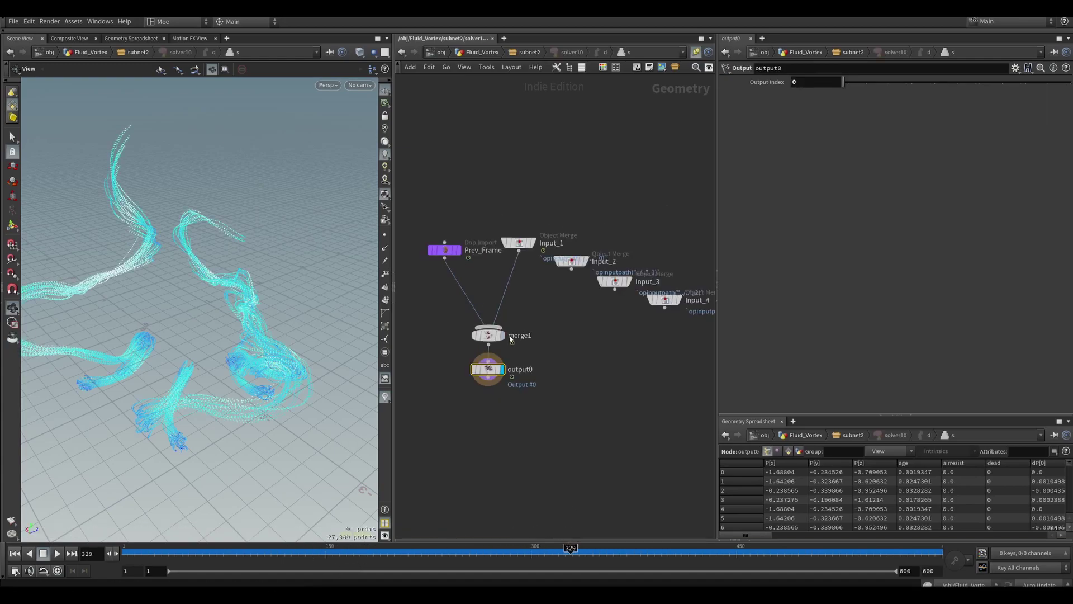
key("u")
Step: Display timeshift12, add14 and polyframe3 in turn to examine how subnet2 builds its trails, and return to Fluid_Vortex
left_click(483, 335)
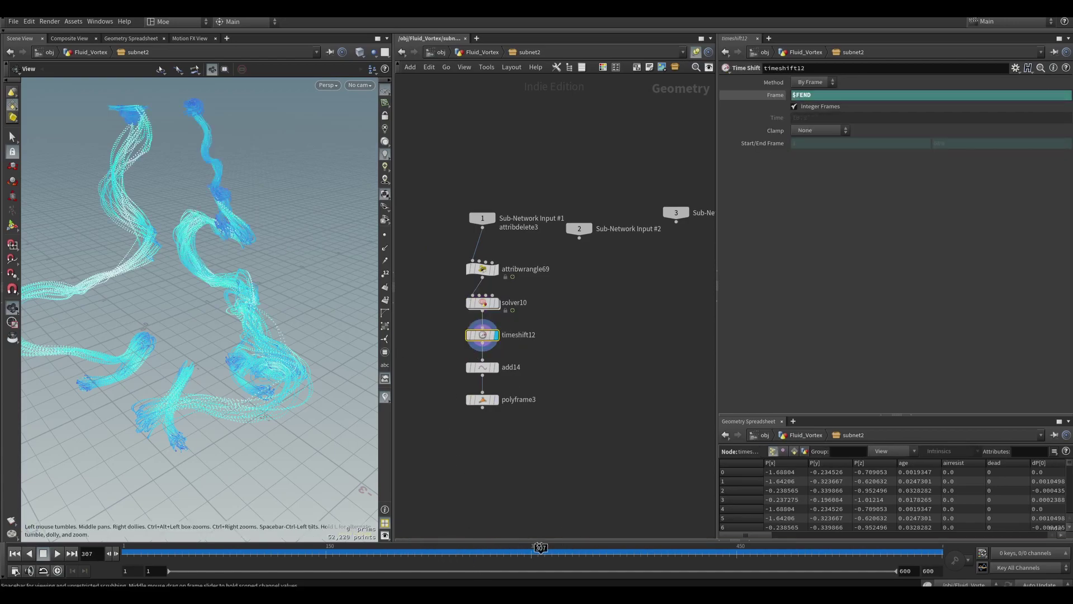
key("Down")
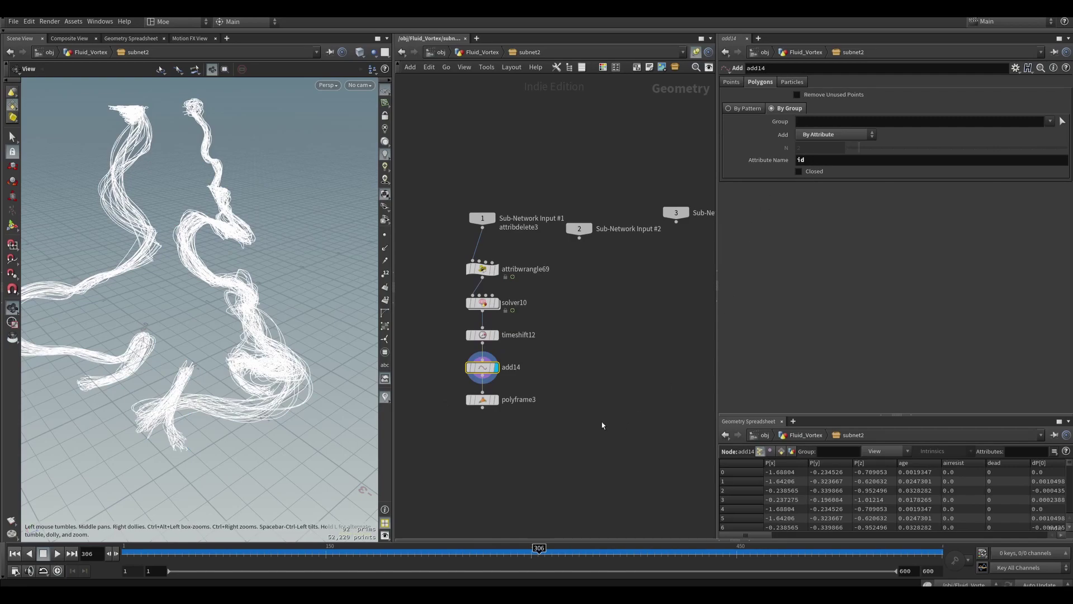
key("Down")
key("u")
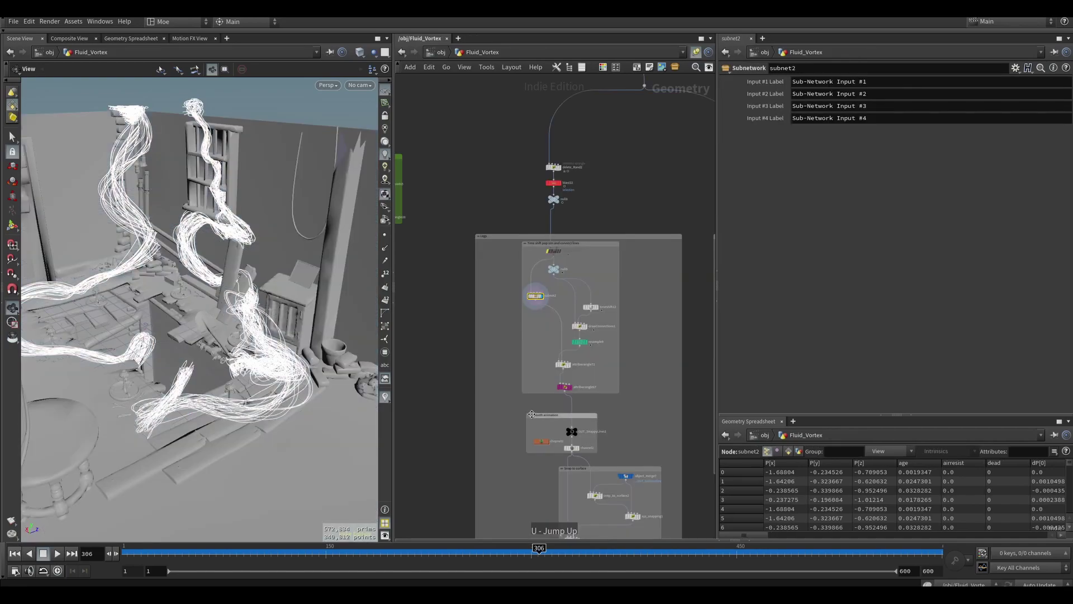
Step: Inspect the Legs network's timeshift12 frame expression, scrub its particles to frame 237, and compare the node with null9
scroll(502, 380, "up", 4)
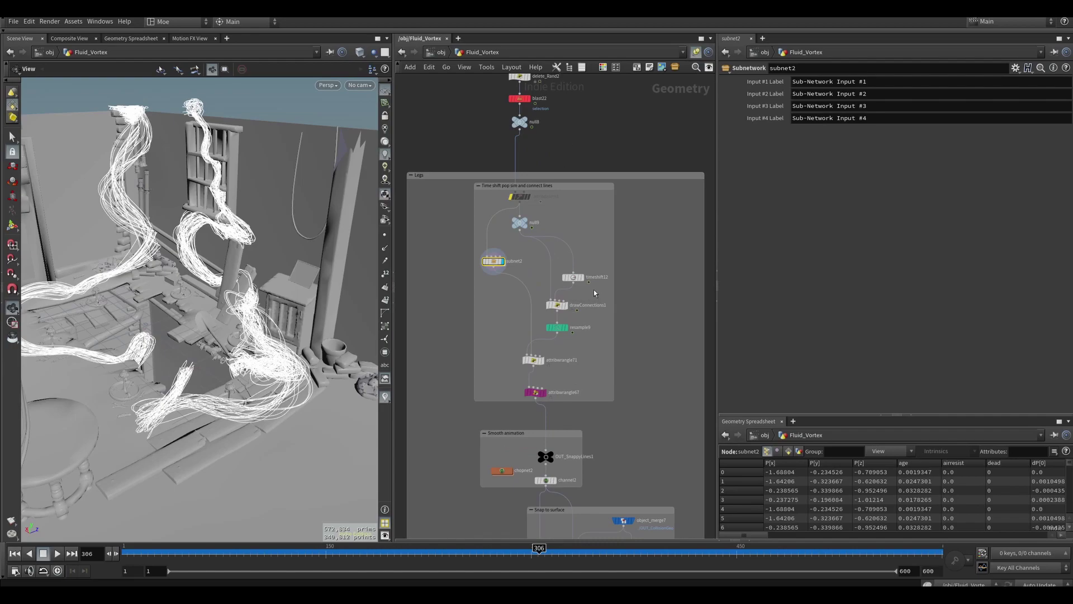
left_click(573, 277)
left_click(316, 551)
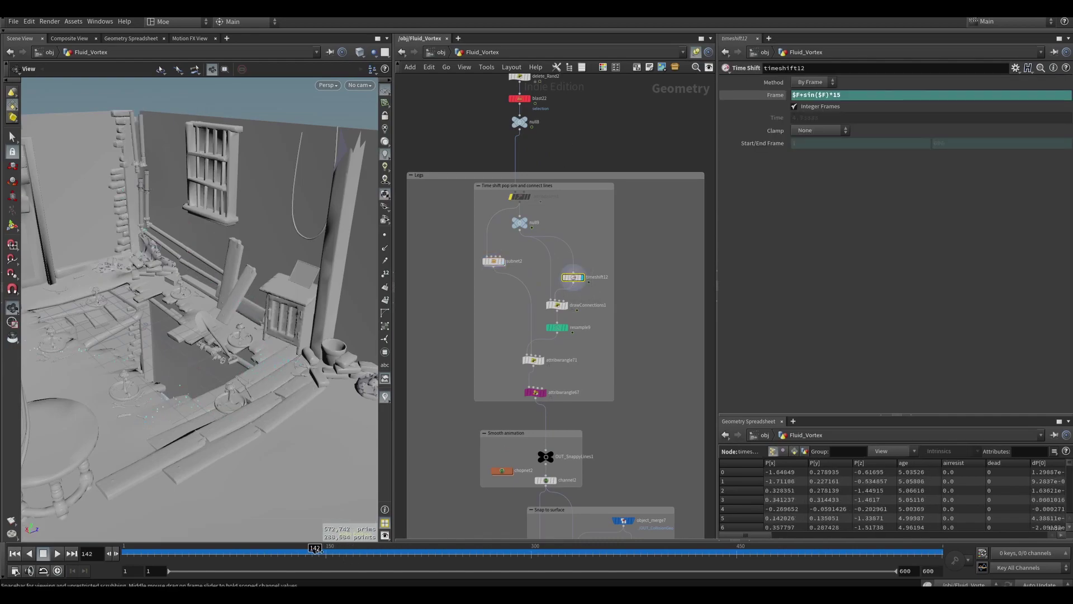
left_click_drag(411, 546, 446, 551)
left_click(519, 222)
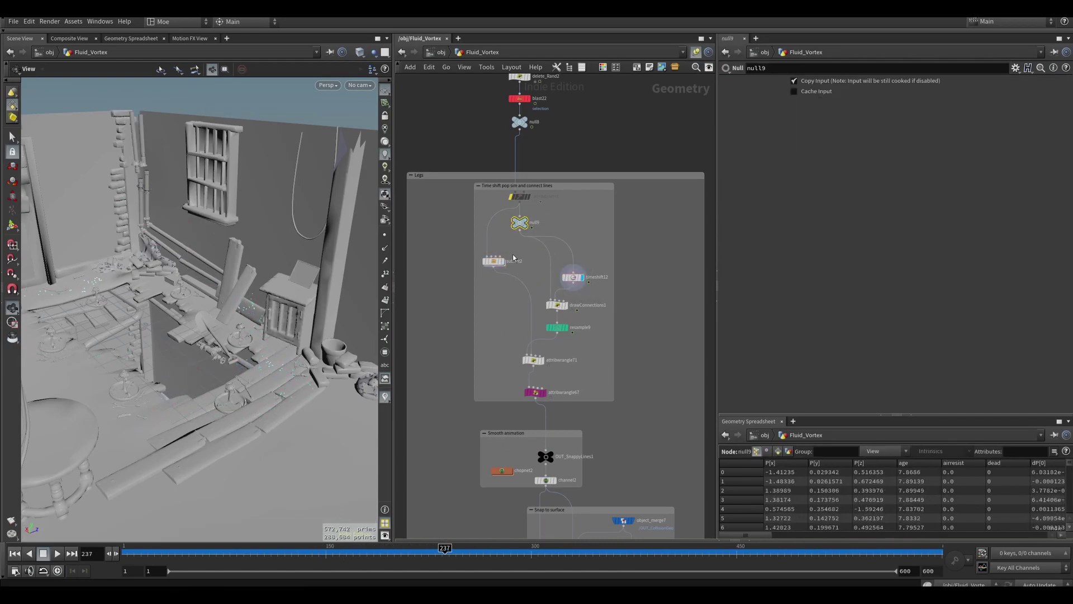
left_click(573, 278)
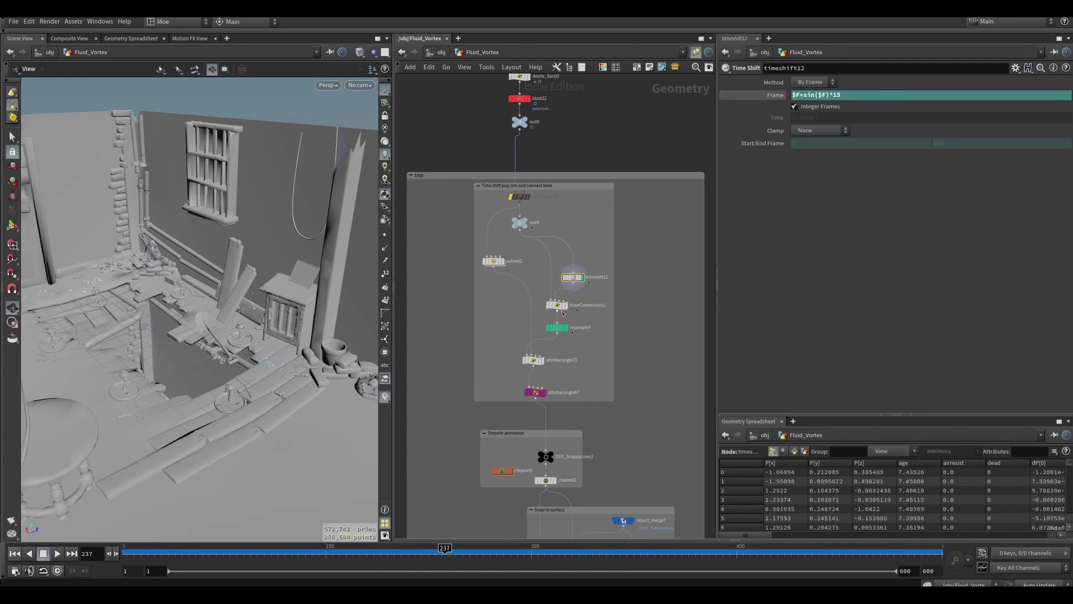
Step: Display drawConnections1, resample9 and attribwrangle71 in turn, inspecting their settings and scrubbing the connection lines to frame 228
left_click(557, 305)
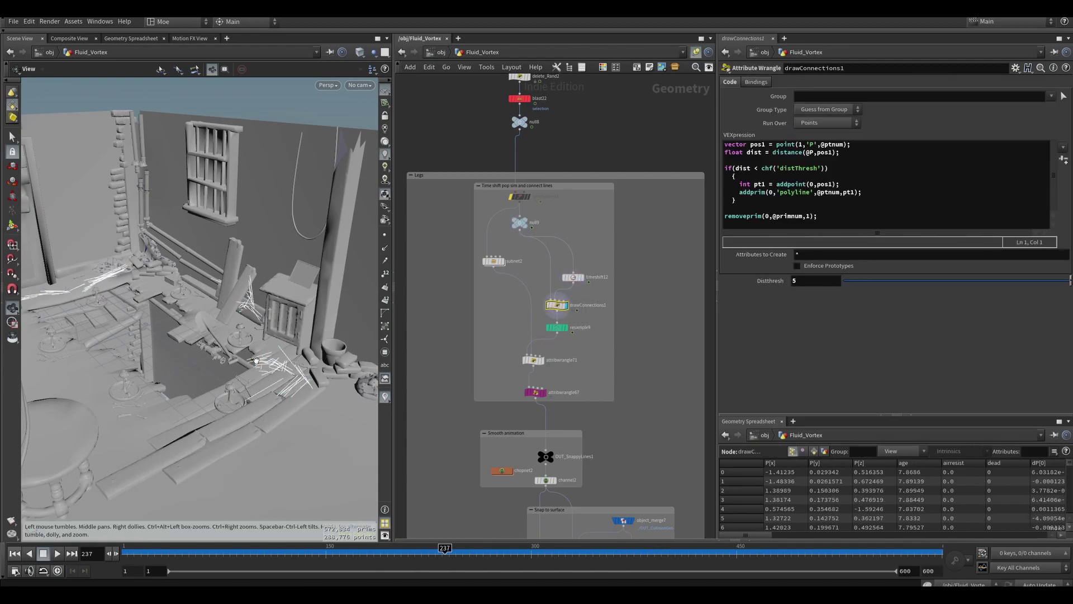
left_click_drag(437, 549, 530, 548)
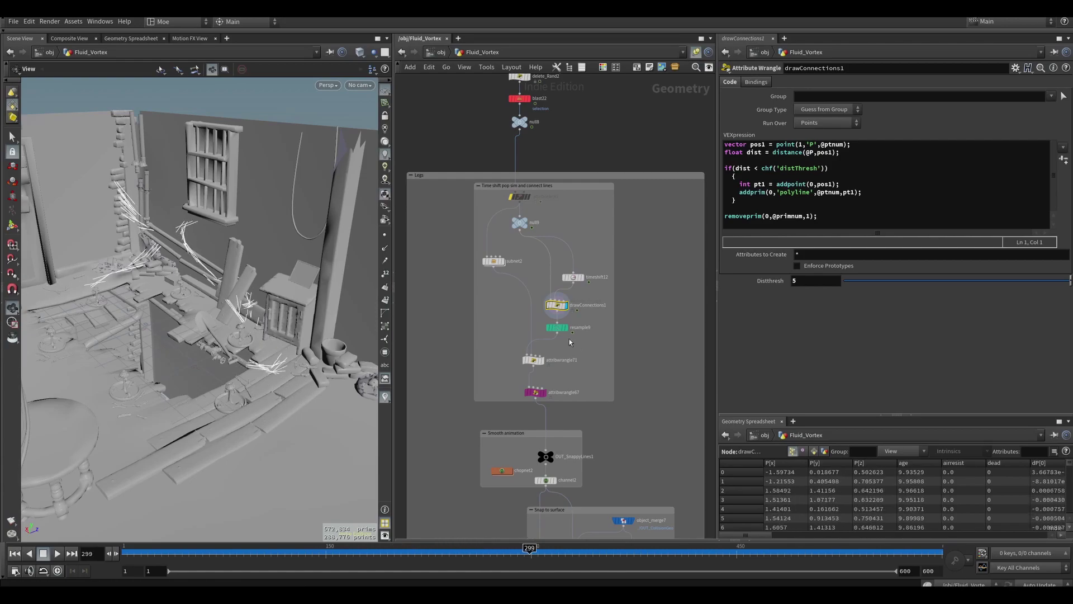
left_click(557, 328)
left_click(533, 360)
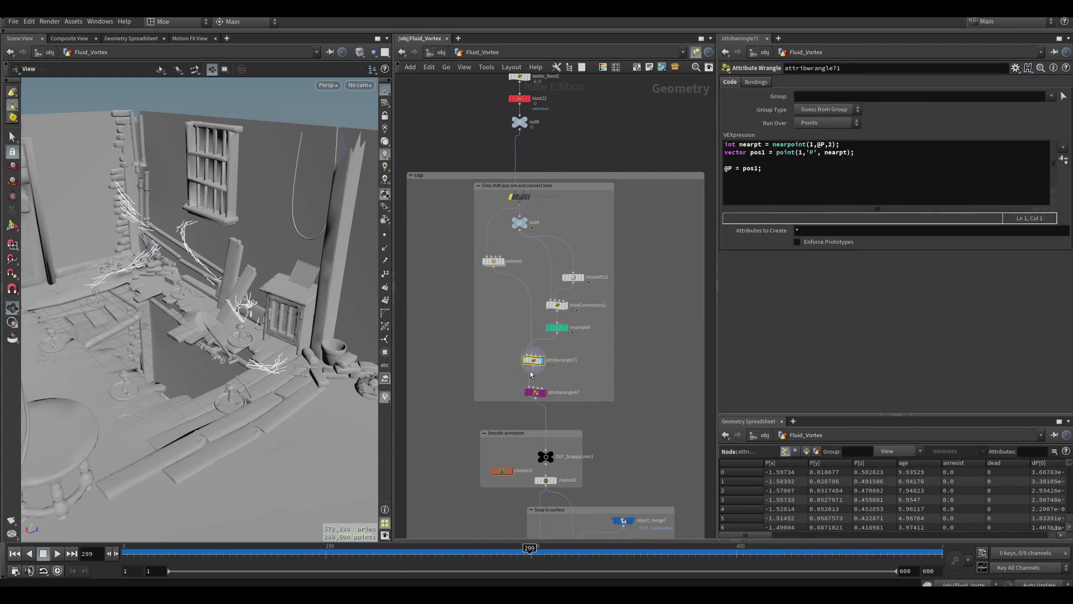
left_click_drag(352, 551, 433, 551)
Step: Inspect attribwrangle67, display channel2 in the Smooth animation group, and scrub the lines to frame 344
left_click(535, 392)
middle_click_drag(583, 456, 582, 331)
scroll(518, 356, "up", 4)
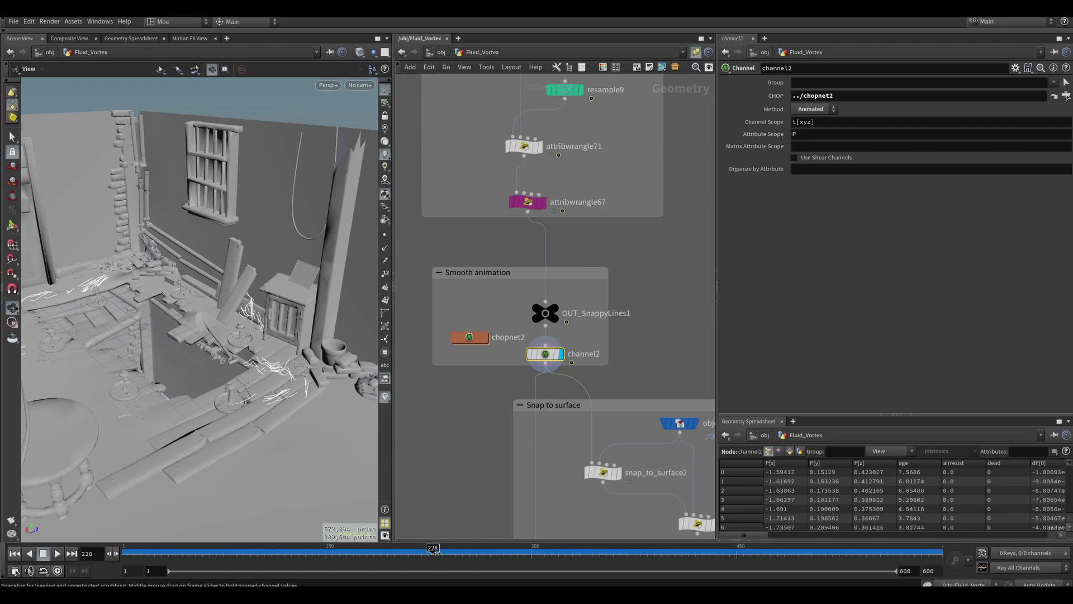
left_click_drag(436, 553, 591, 550)
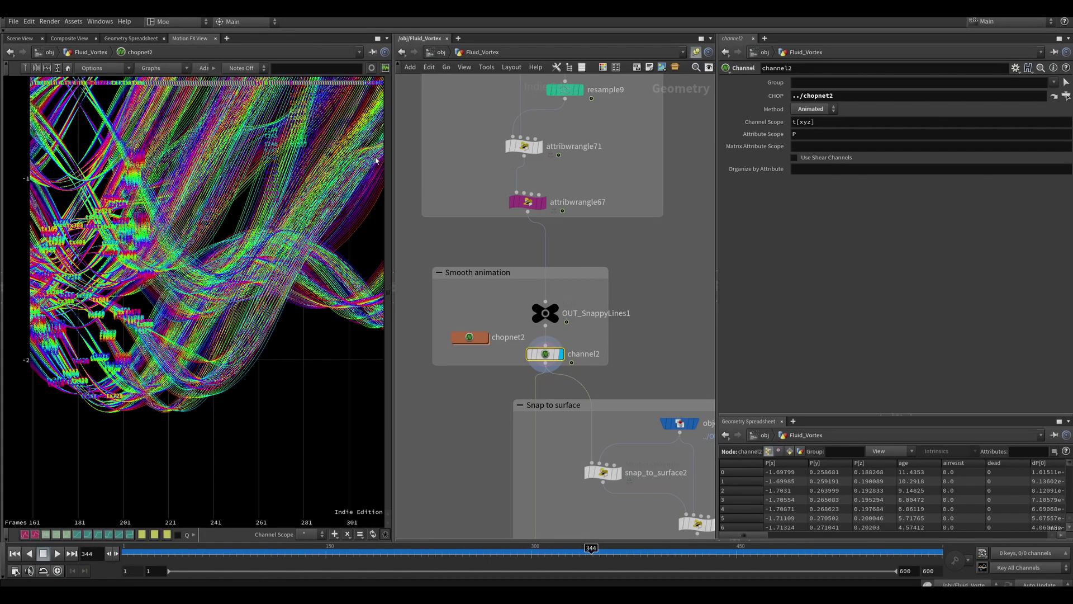
Step: Open chopnet2 and examine the unfiltered motion curves of geometry1 against the OUT_Chops output
double_click(477, 341)
right_click_drag(239, 280, 279, 263)
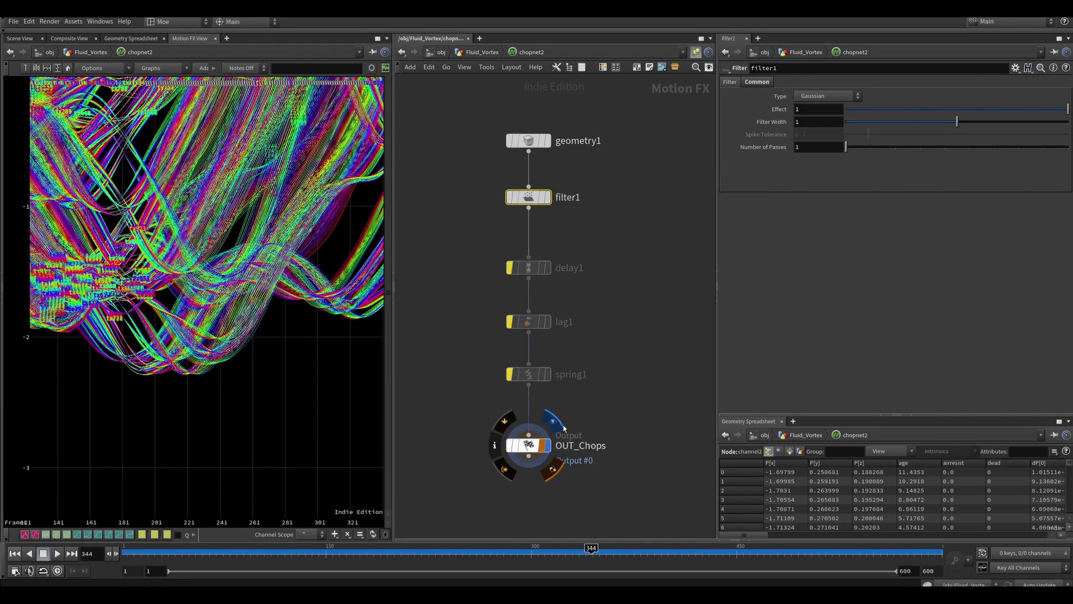
left_click(545, 445)
left_click(546, 140)
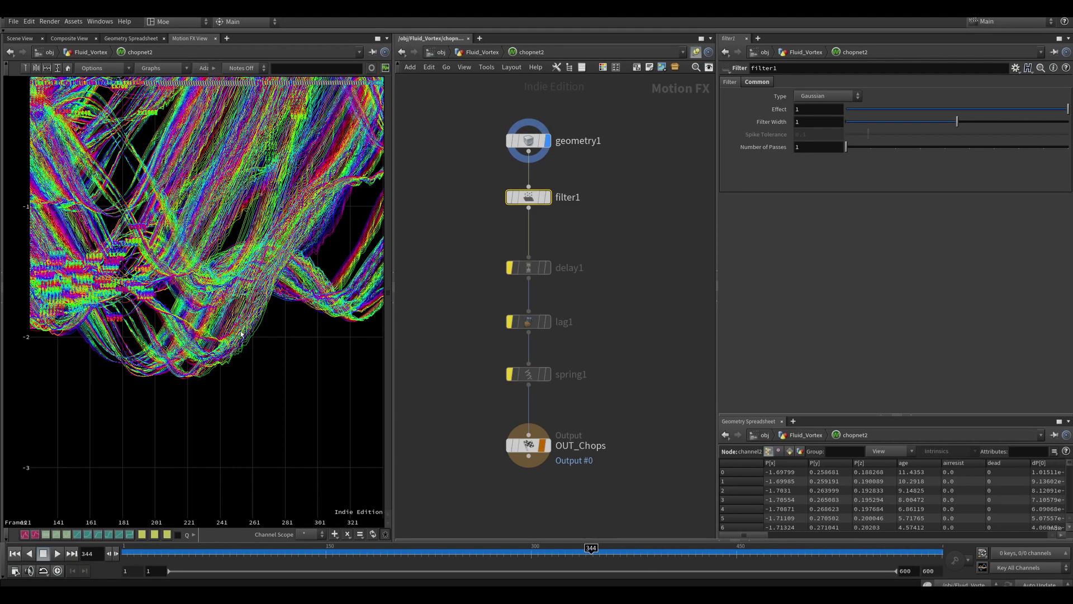
scroll(240, 333, "up", 5)
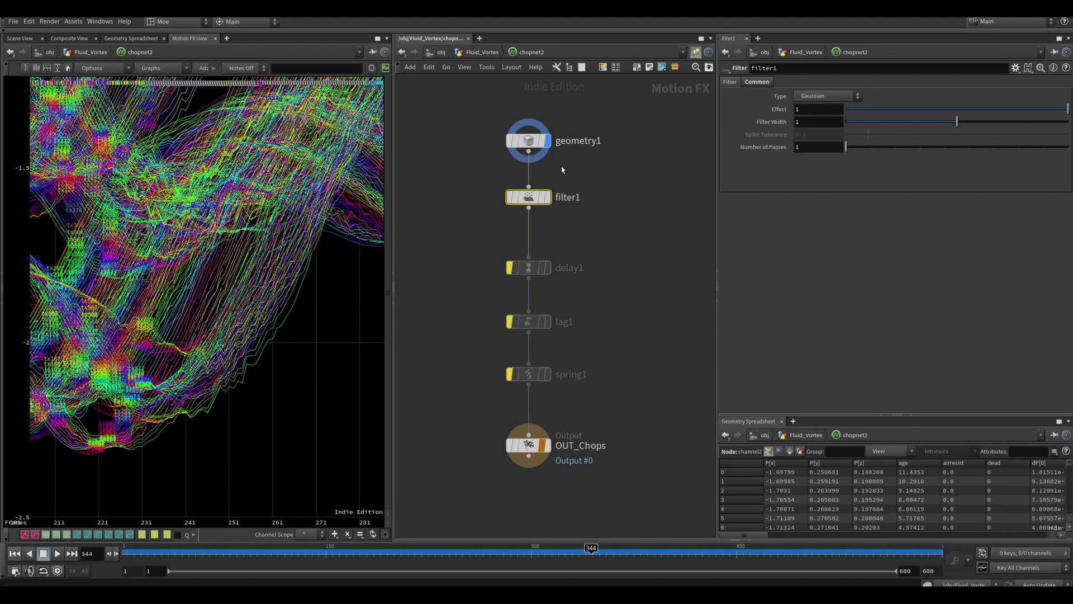
Step: Compare filter1's smoothed curves with geometry1 and OUT_Chops, and return to the Fluid_Vortex network and 3D scene
left_click(546, 140)
left_click(546, 197)
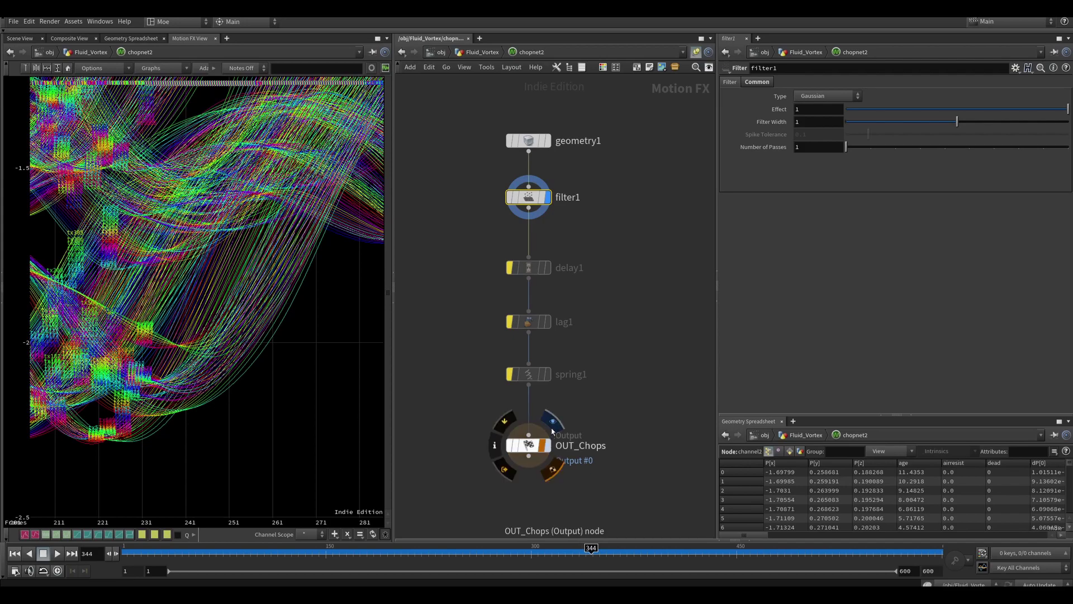
left_click(543, 444)
left_click(545, 197)
key("u")
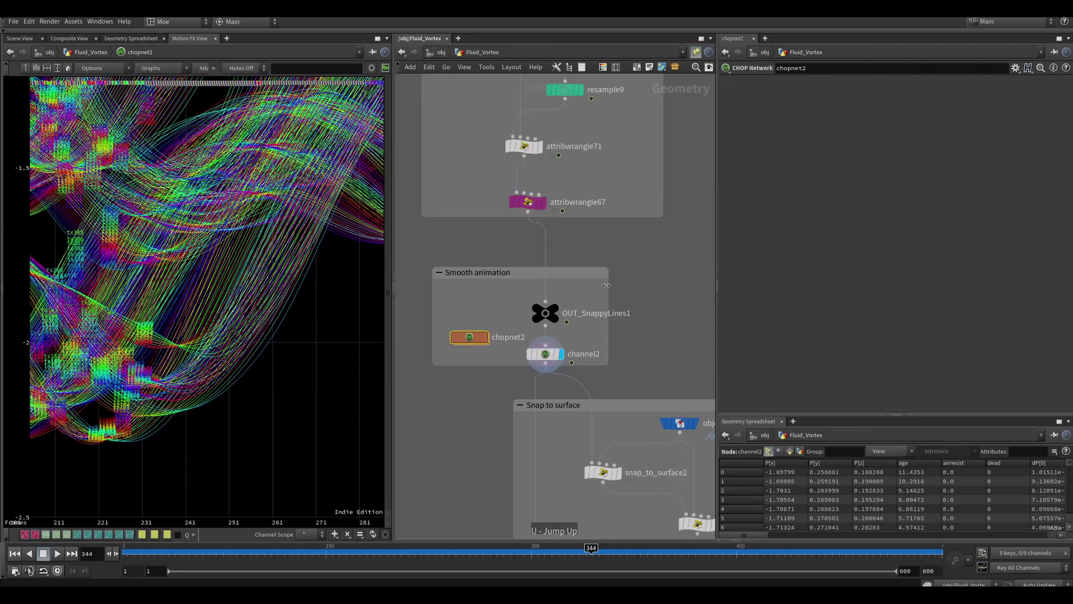
left_click(31, 40)
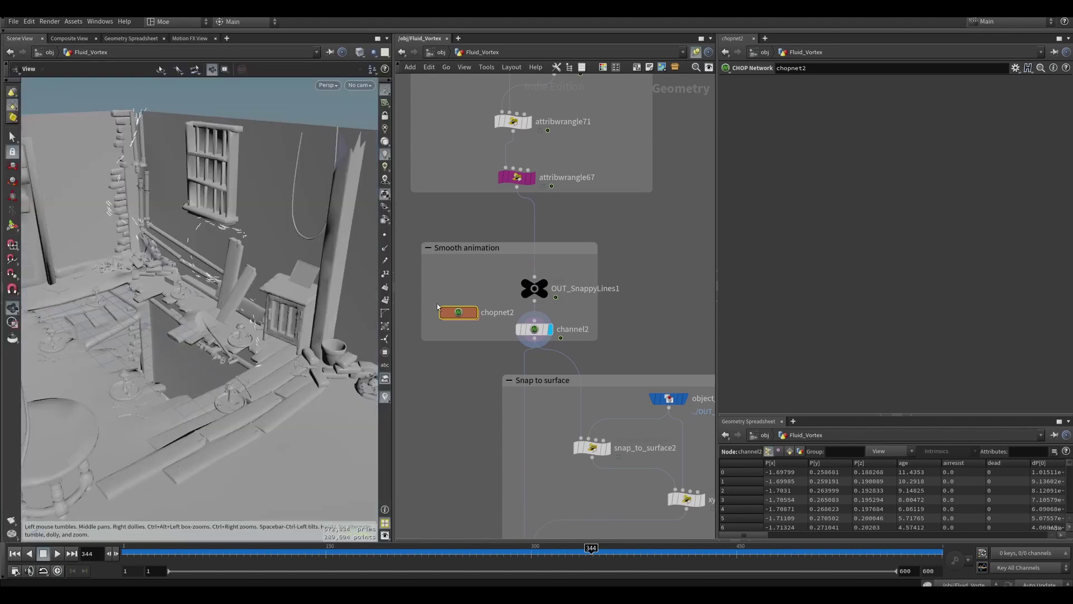
Step: Inspect kinda_accurate2, object_merge7 and snap_to_surface2 in the Snap to surface group, trying a Maxdist of 0.196
middle_click_drag(623, 381, 582, 224)
scroll(582, 223, "down", 1)
middle_click_drag(555, 315, 551, 288)
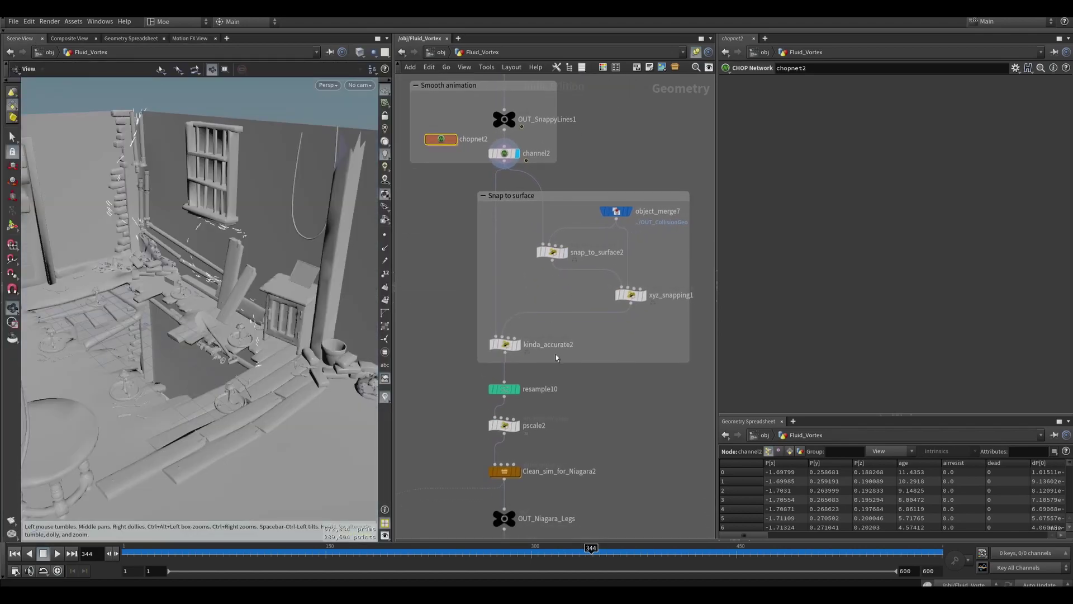
left_click(500, 343)
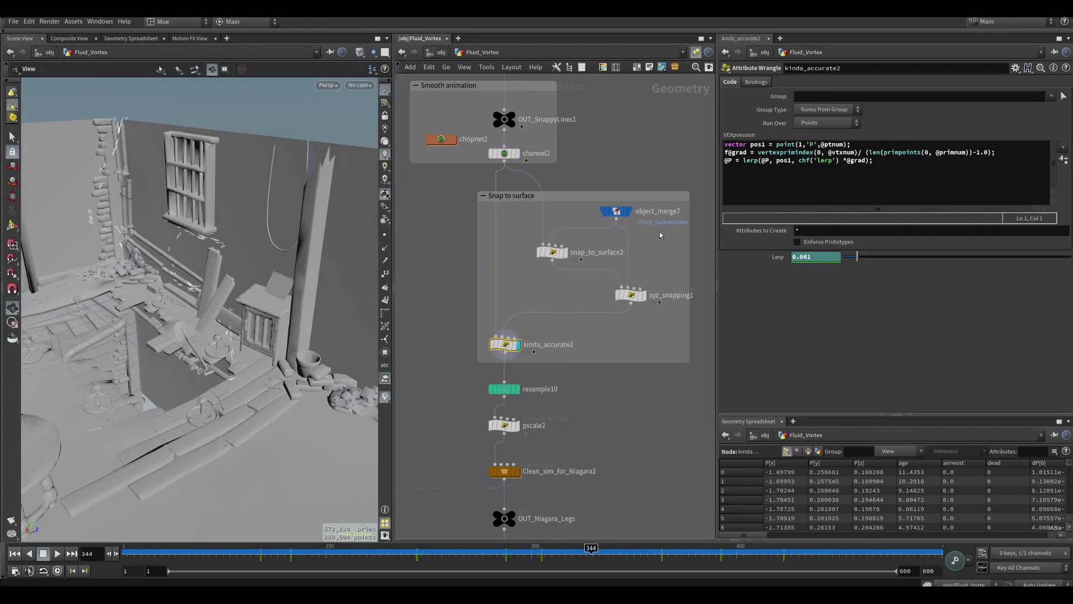
left_click(617, 212)
left_click(553, 251)
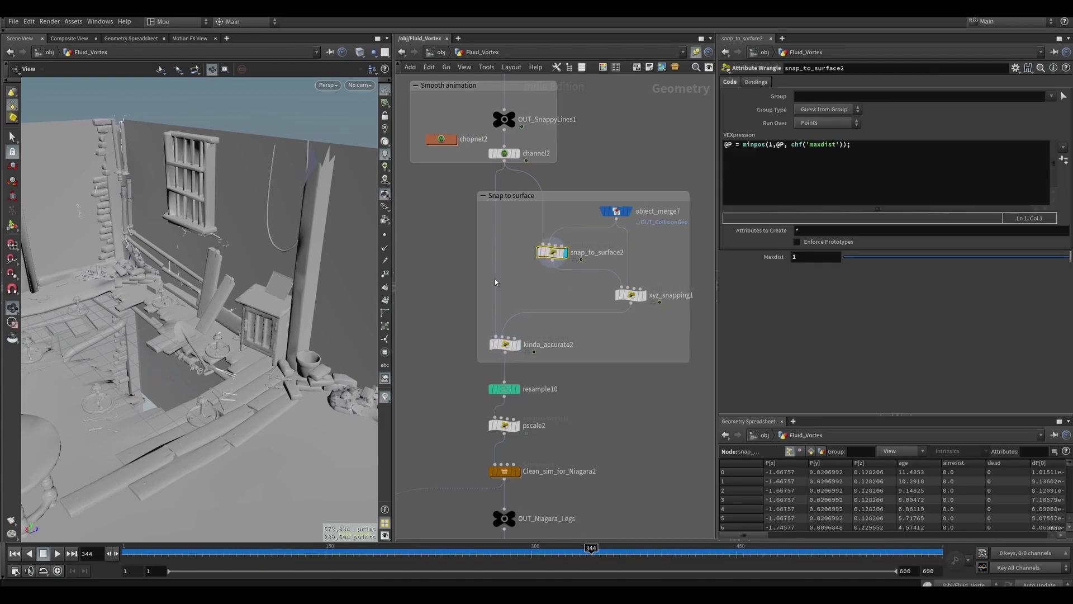
right_click_drag(251, 391, 285, 408)
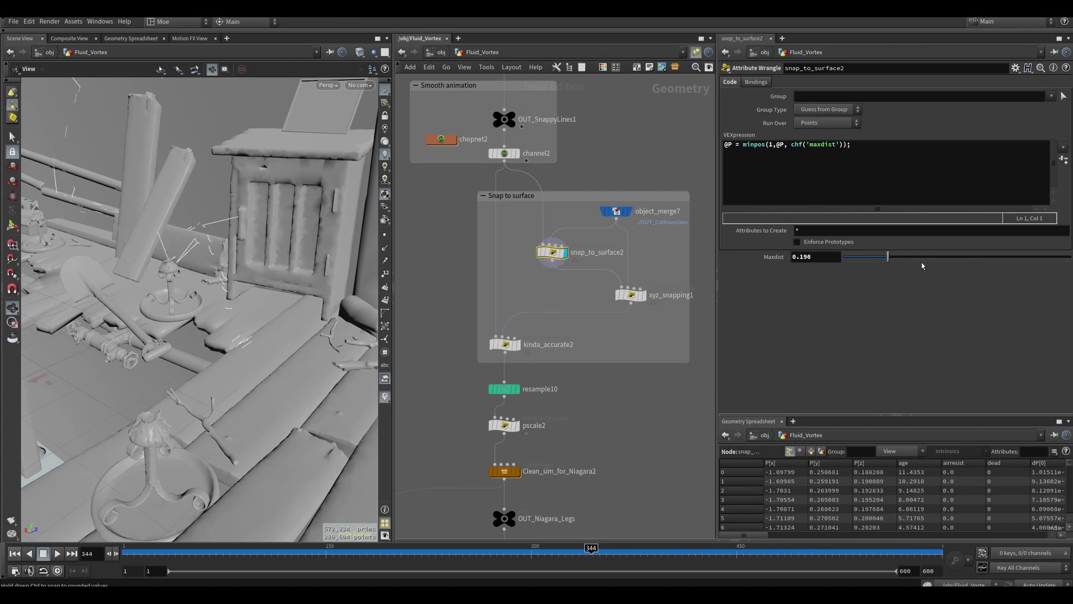
Step: Inspect the code of xyz_snapping1 and kinda_accurate2, and scrub the blended leg lines to frame 145
left_click(630, 295)
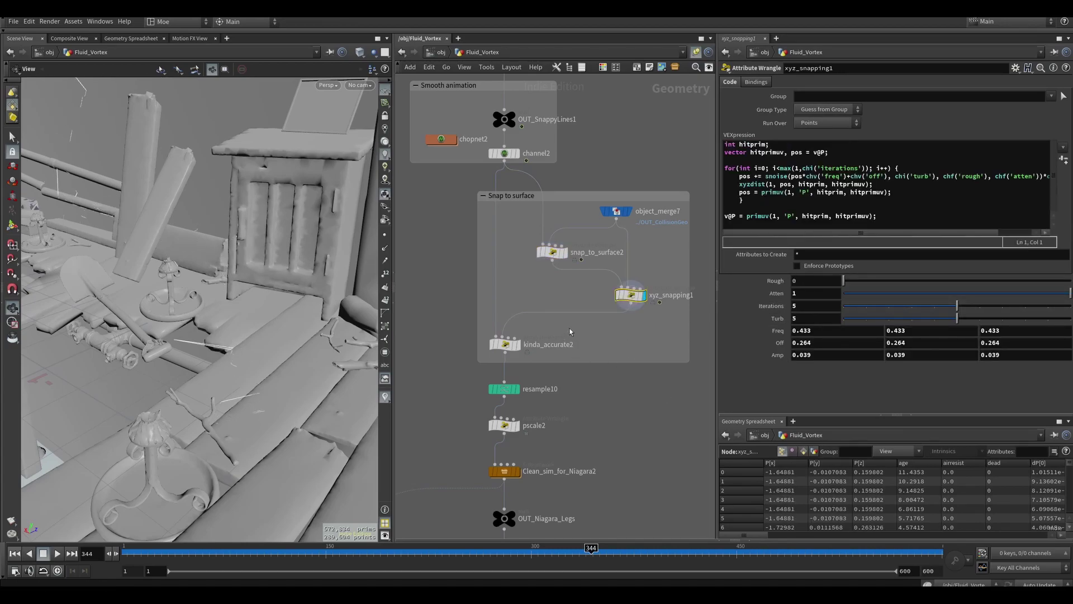
left_click(505, 344)
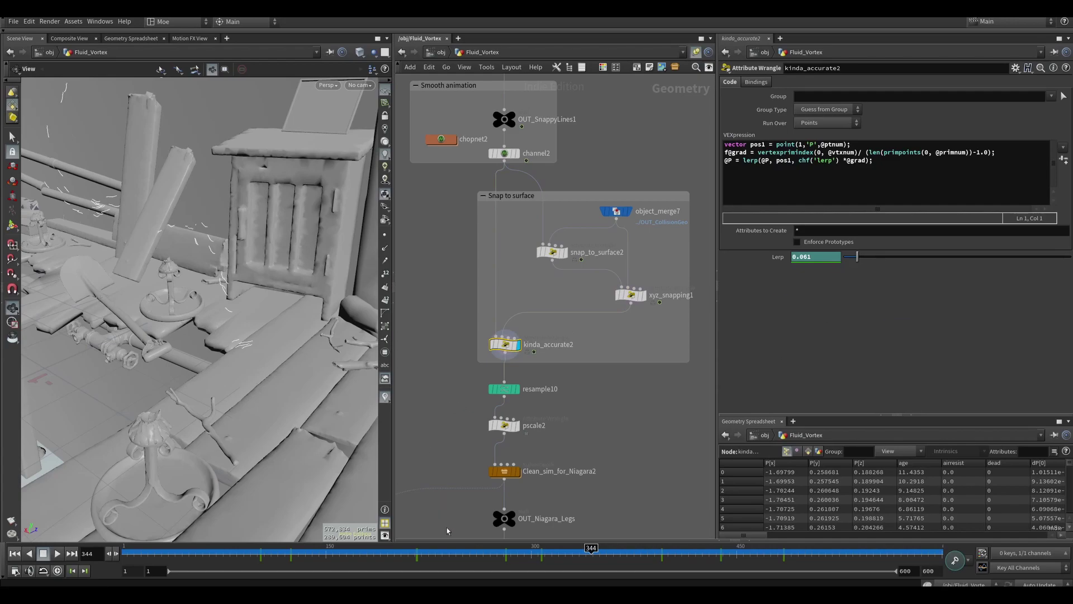
left_click_drag(530, 559, 318, 553)
scroll(286, 373, "down", 3)
middle_click_drag(589, 394, 610, 354)
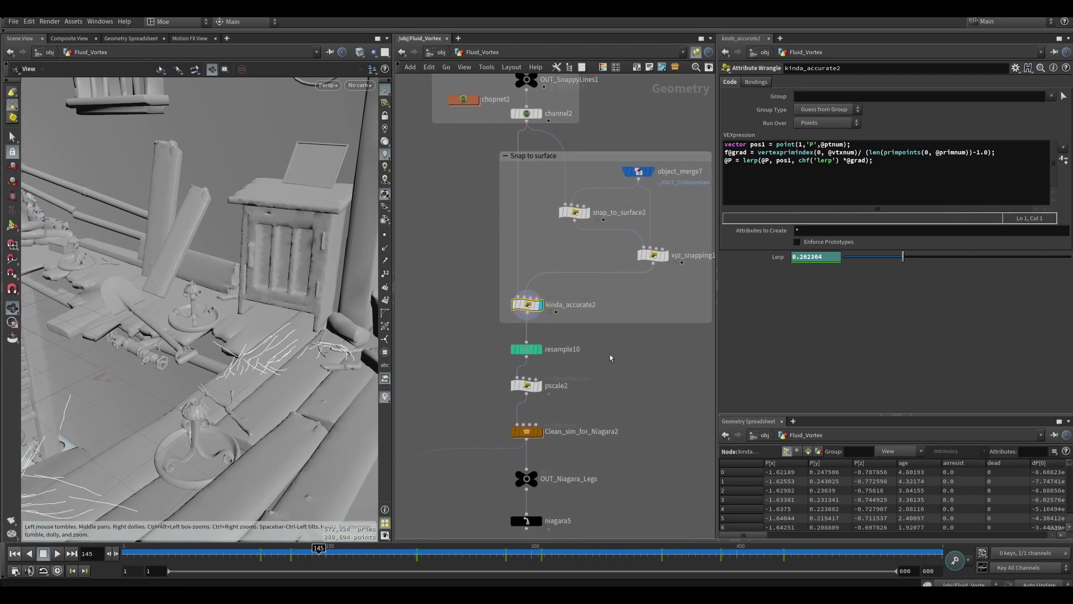
Step: Inspect pscale2's taper code and display the colored leg spheres at attribwrangle57
left_click(526, 386)
left_click_drag(297, 359, 152, 374)
scroll(152, 373, "down", 2)
middle_click_drag(152, 373, 255, 354)
scroll(572, 496, "down", 2)
middle_click_drag(572, 496, 625, 361)
scroll(492, 486, "down", 1)
middle_click_drag(492, 486, 538, 419)
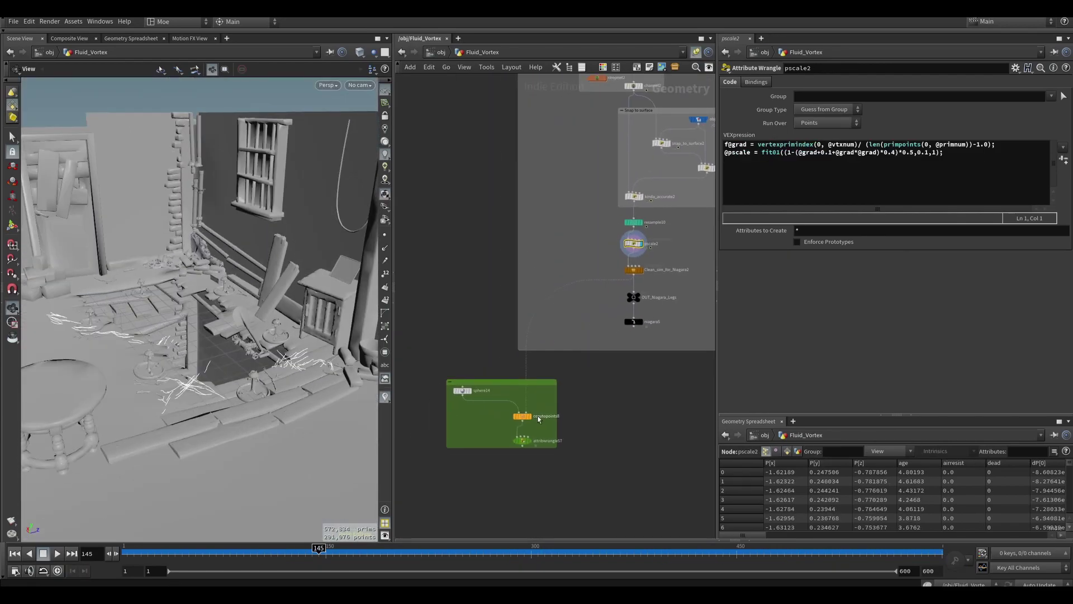
left_click(522, 441)
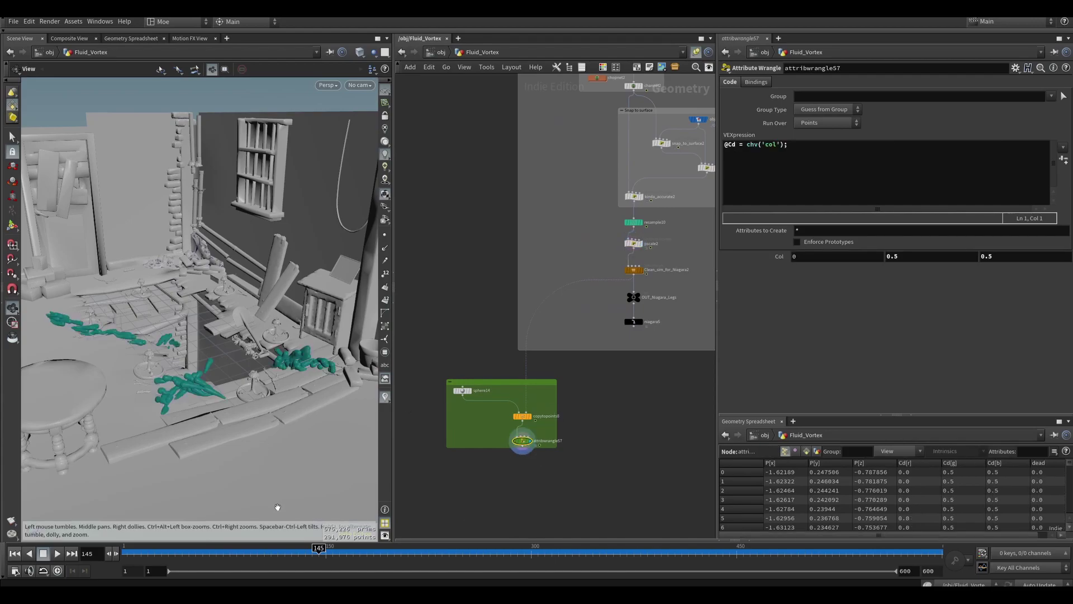
Step: Show attribwrangle28's body spheres together with the leg spheres and scrub the combined result to frame 211
middle_click_drag(503, 346, 562, 470)
scroll(511, 390, "down", 3)
left_click(500, 161)
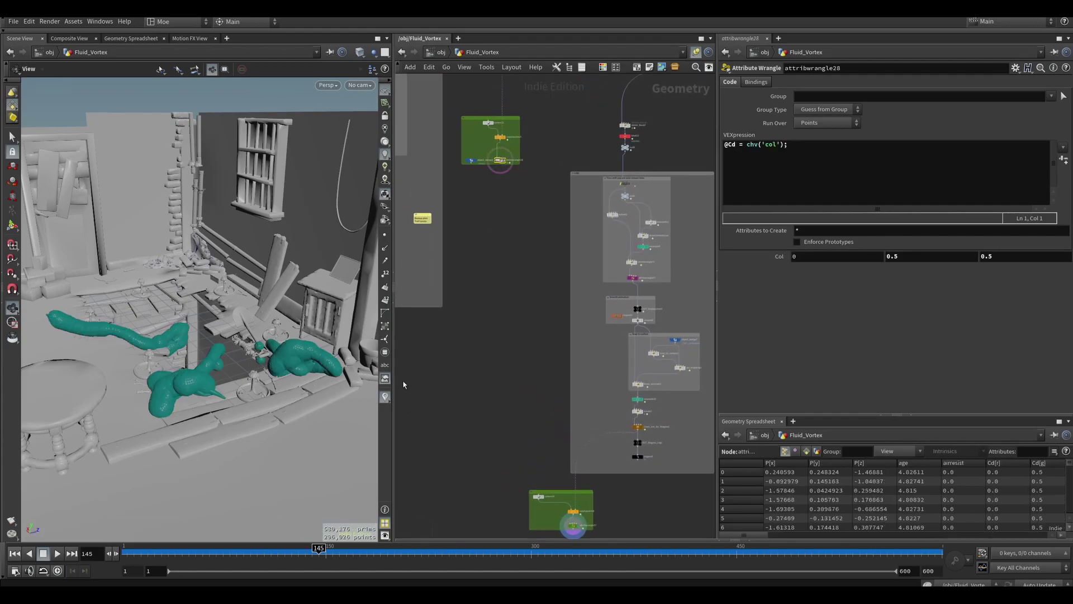
left_click_drag(329, 551, 409, 550)
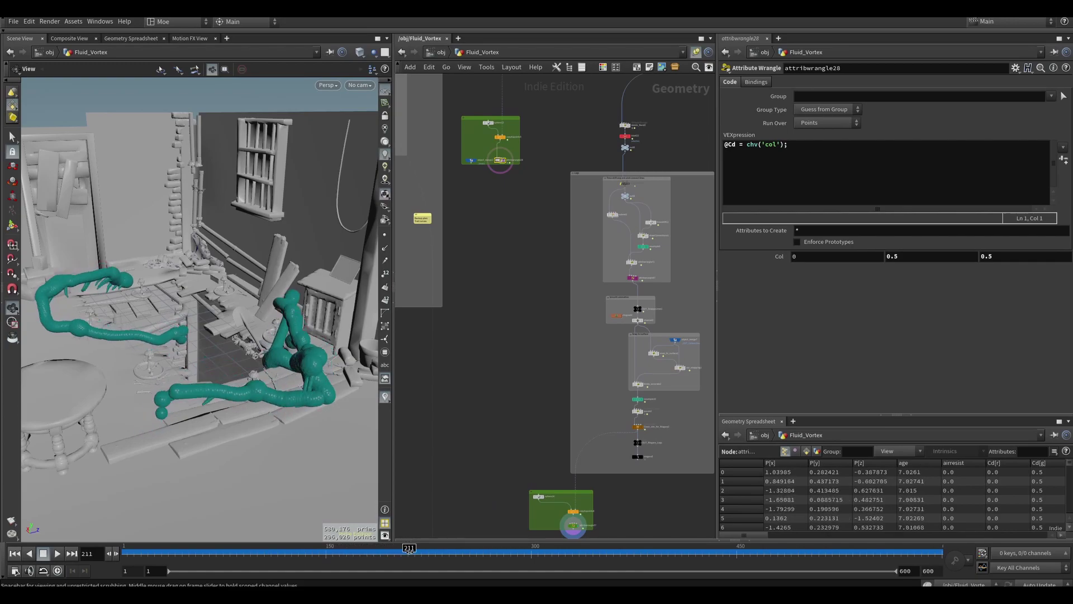
Step: Examine the tentacle legs on the fluid body up close and scrub the combined simulation to frame 265
right_click_drag(120, 268, 162, 313)
left_click_drag(207, 330, 173, 337)
scroll(172, 338, "up", 5)
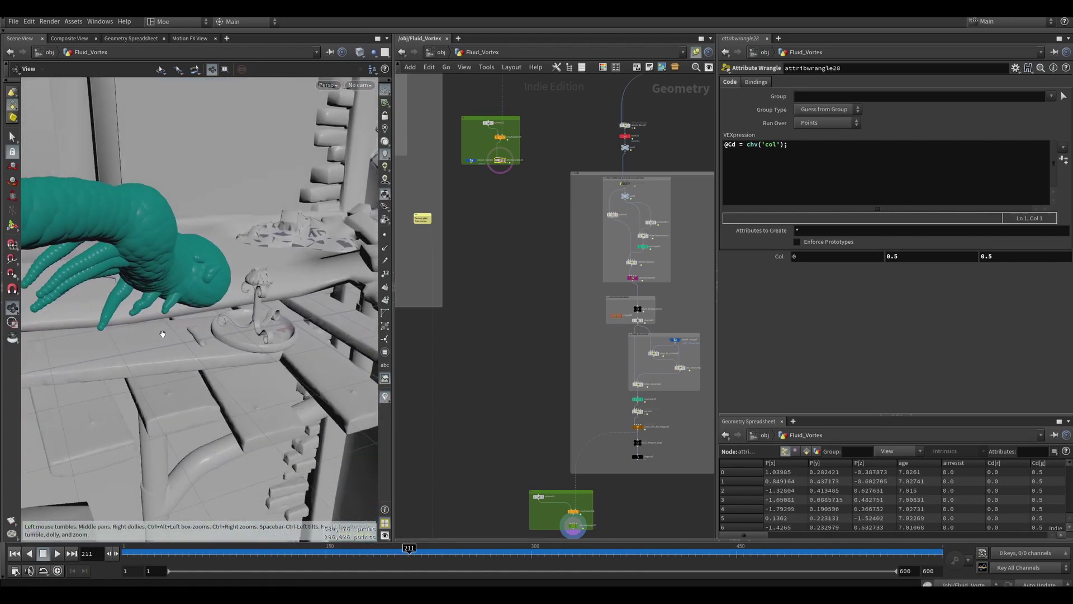
left_click(367, 551)
left_click_drag(367, 551, 483, 551)
scroll(287, 388, "down", 4)
left_click_drag(288, 387, 412, 522)
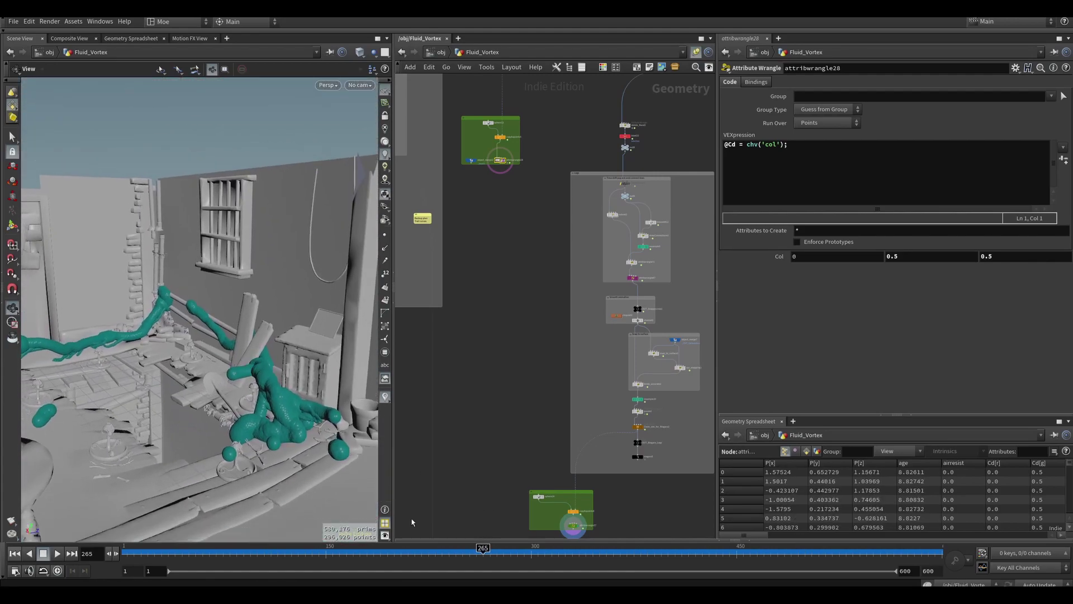
Step: Scrub the fluid body and leg simulation, and play the OUT_Niagara_Centipede result along the timeline
left_click_drag(492, 551, 606, 552)
middle_click_drag(496, 438, 402, 446)
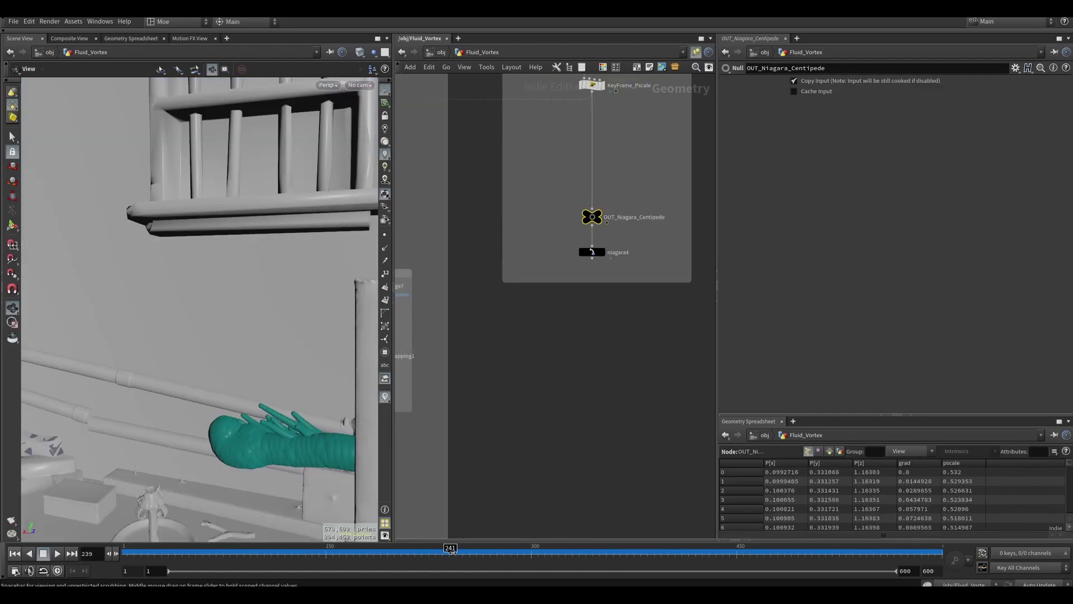
left_click_drag(451, 551, 527, 552)
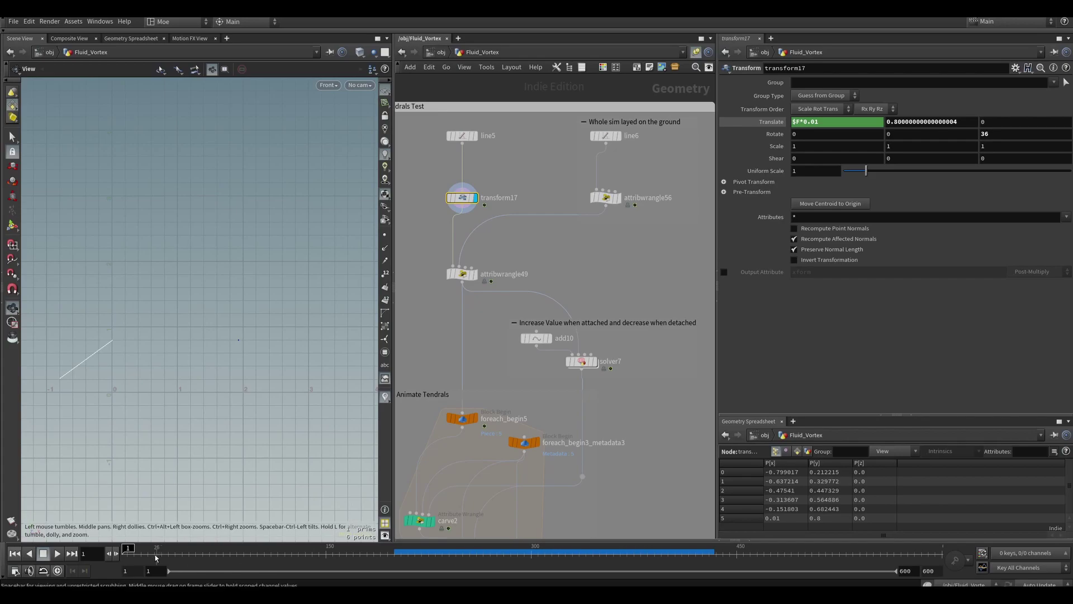
Step: Scrub the moving line at transform17 together with attribwrangle56's ground line in the tendril test, ending at frame 172
left_click_drag(156, 558, 150, 554)
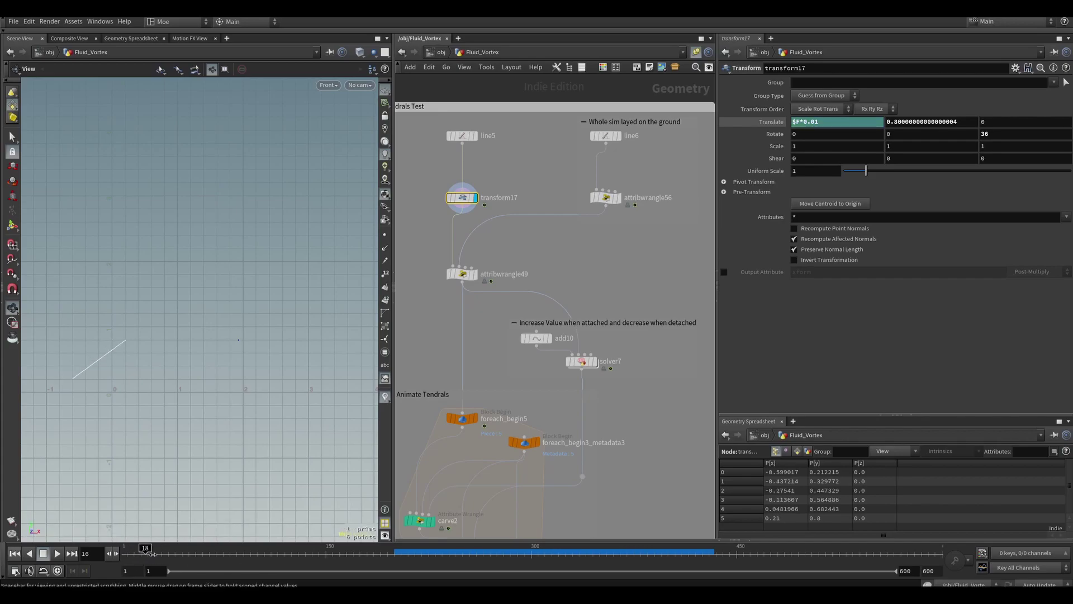
left_click_drag(322, 553, 205, 553)
left_click(612, 197)
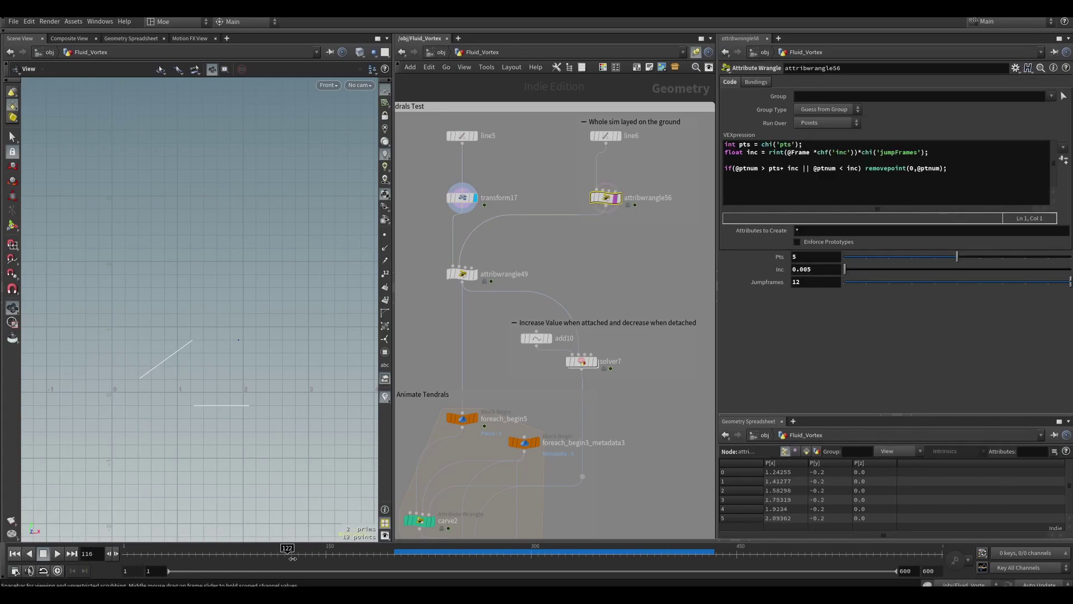
left_click(128, 552)
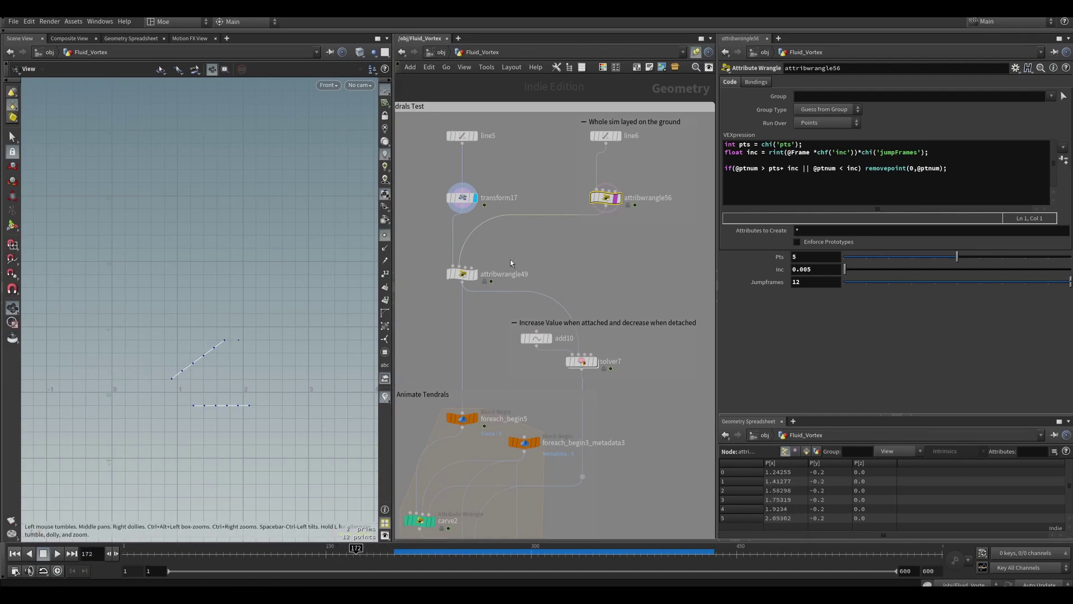
Step: Display attribwrangle49's connecting lines, inspect transform17's settings, and scrub the connections to frame 55
left_click(505, 274)
left_click(462, 198)
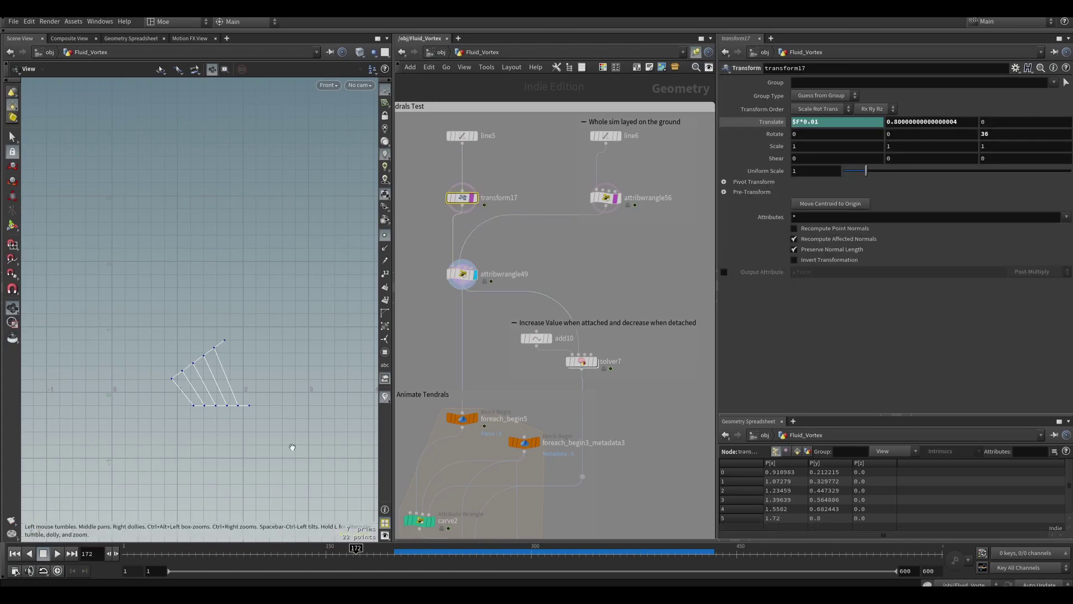
left_click(127, 555)
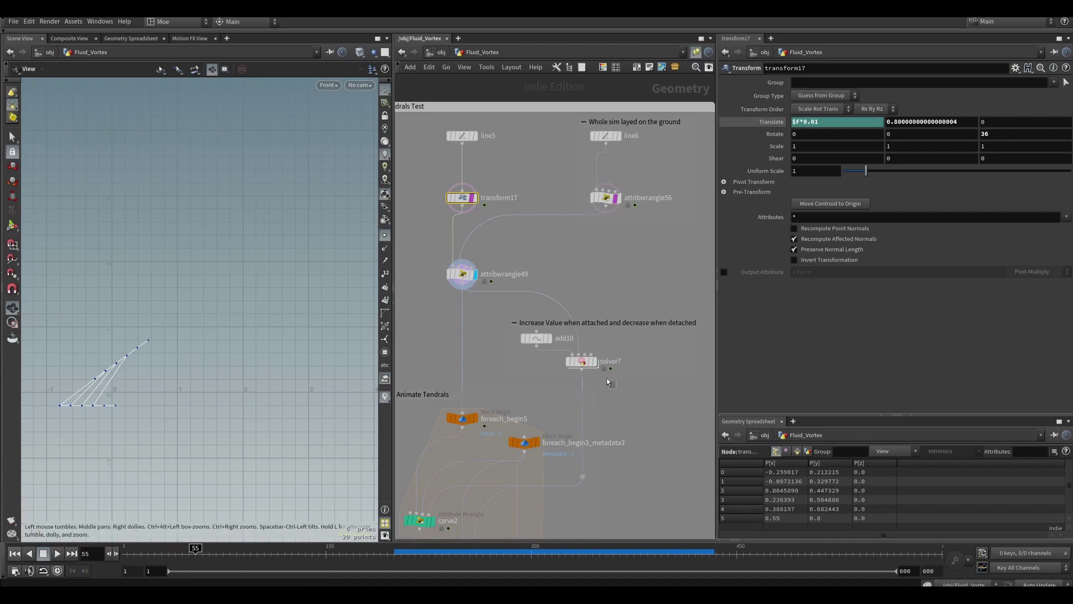
Step: Display solver7, inspect the attach/detach increment code in attribwrangle56 inside it, and return to the Fluid_Vortex network
left_click(583, 362)
key("f")
double_click(567, 305)
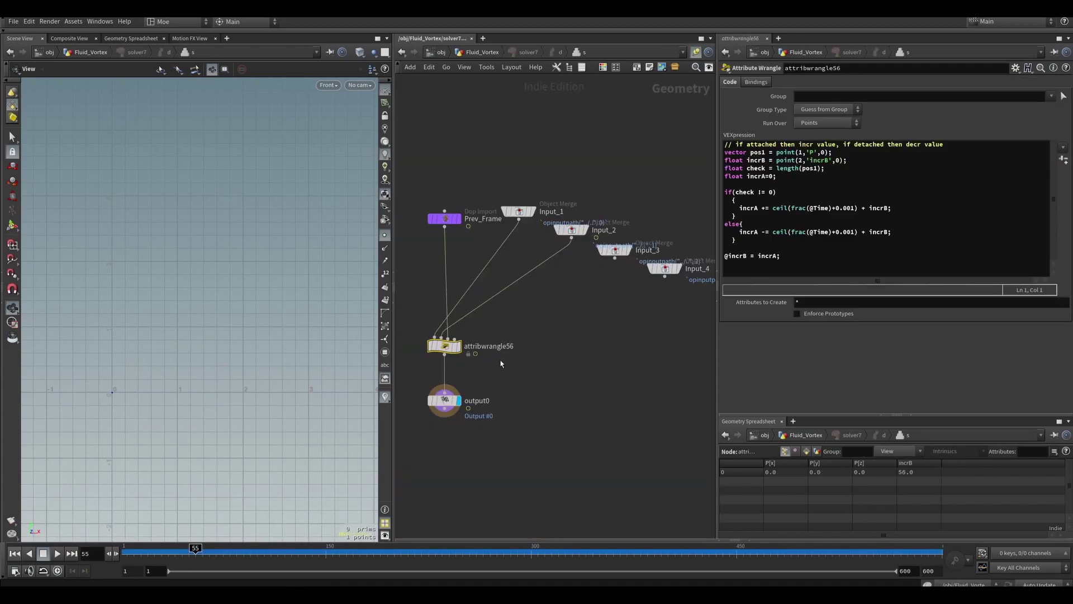
key("u")
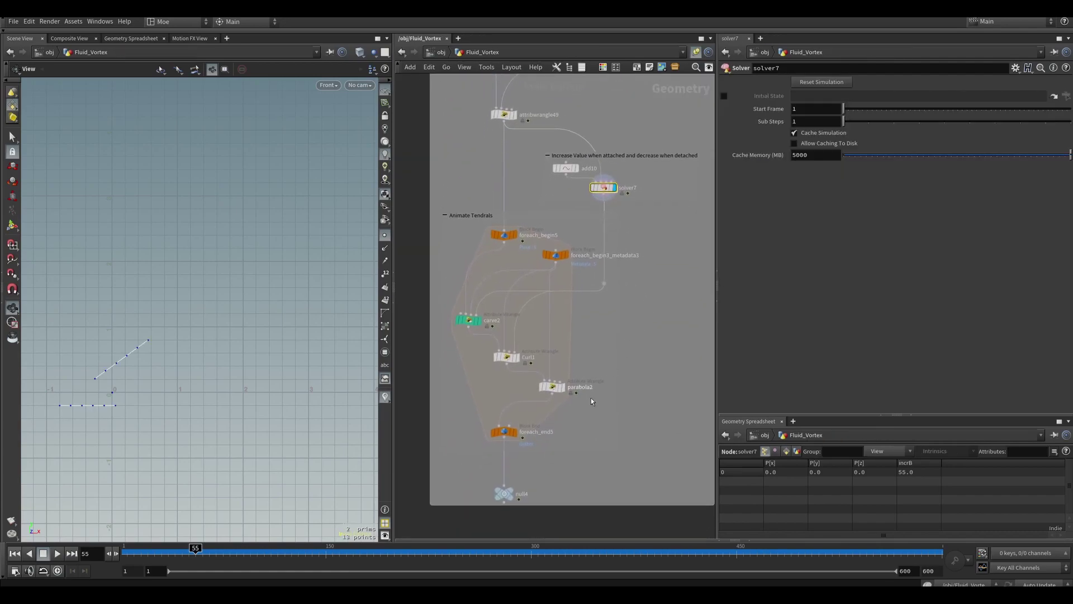
Step: Display the animated tendrils at null4 and scrub them back to frame 1
left_click_drag(487, 424, 486, 422)
key("r")
left_click_drag(540, 464, 485, 511)
key("r")
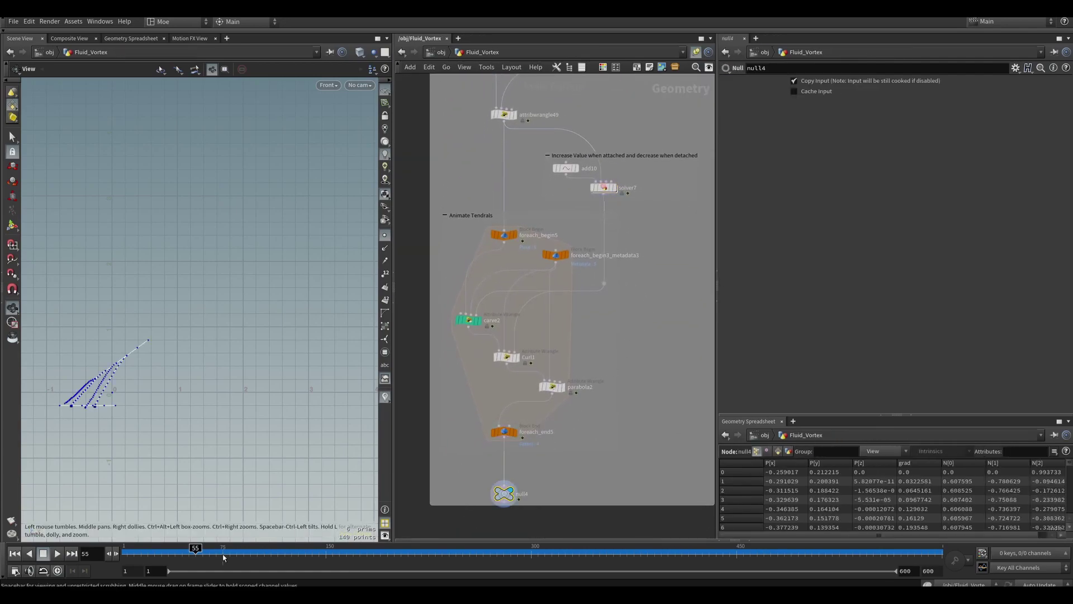
left_click_drag(195, 556, 127, 554)
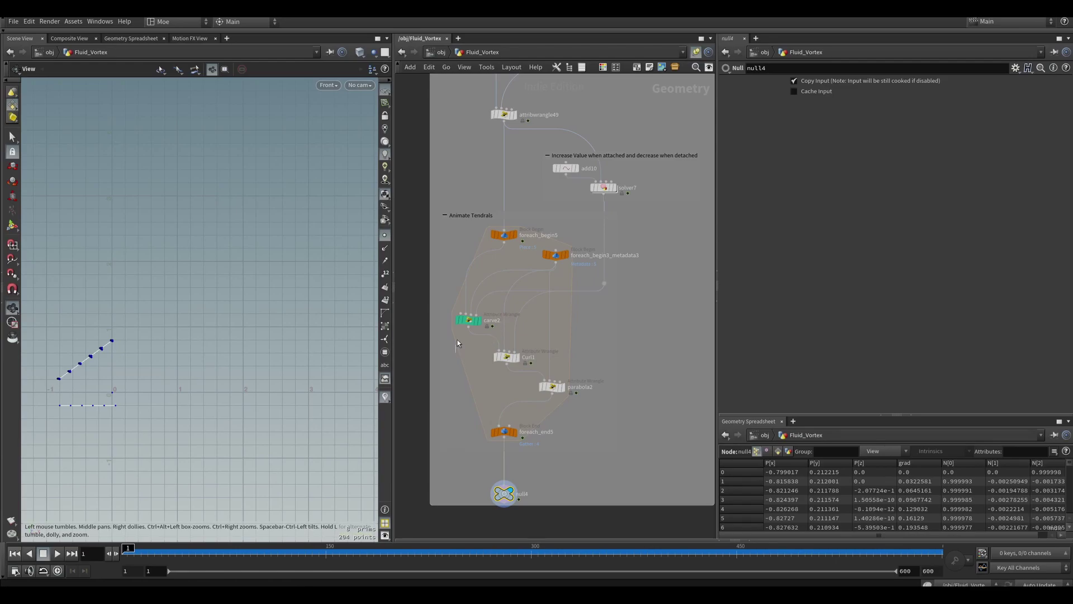
Step: Inspect carve2's code and parameters, and scrub the growing tendrils to frame 172
left_click(468, 320)
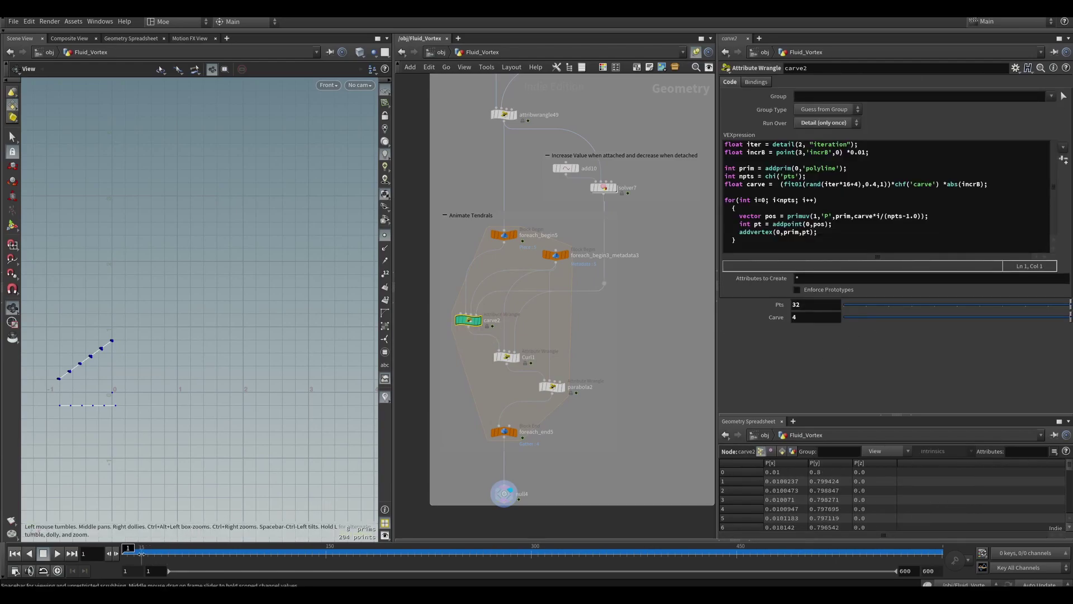
left_click_drag(141, 554, 356, 553)
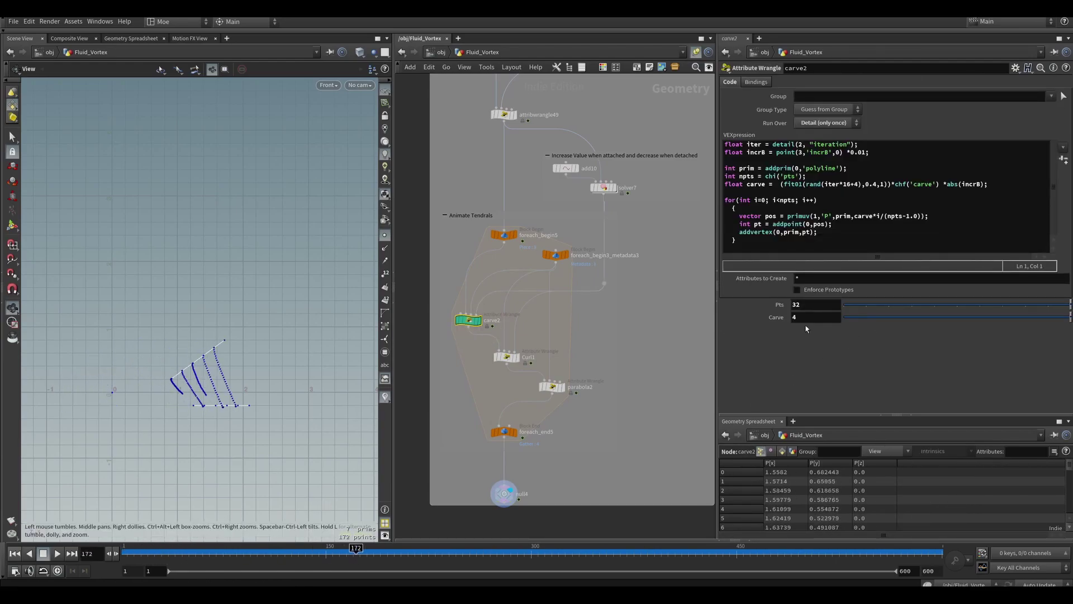
middle_click_drag(806, 304, 864, 302)
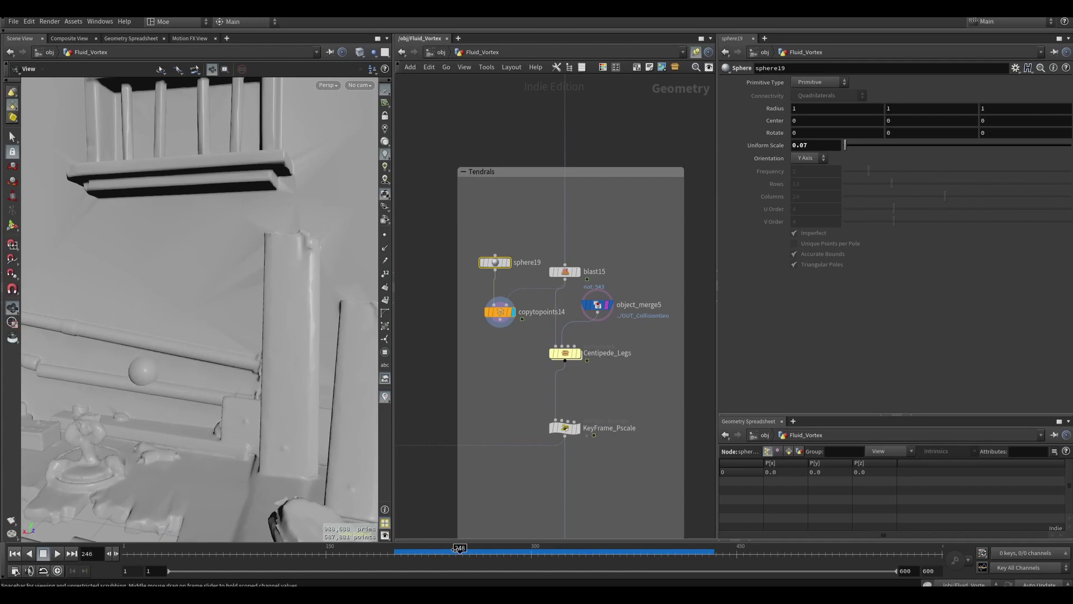
Step: Scrub the copied sphere in the Tendrals network to frame 338 and display the Centipede_Legs result
left_click_drag(502, 549, 581, 549)
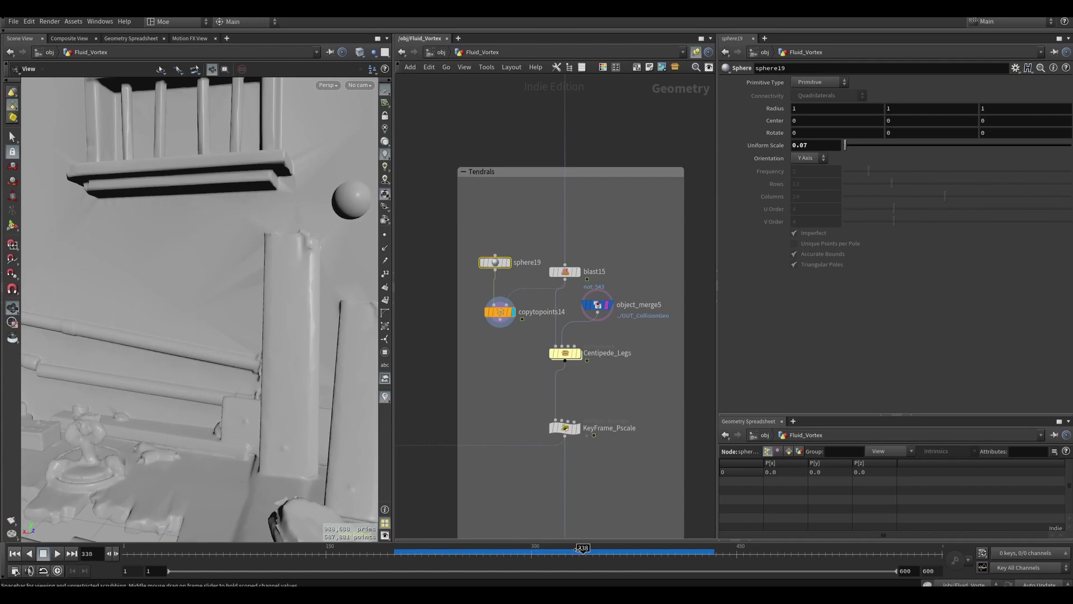
left_click_drag(590, 373, 566, 351)
key("r")
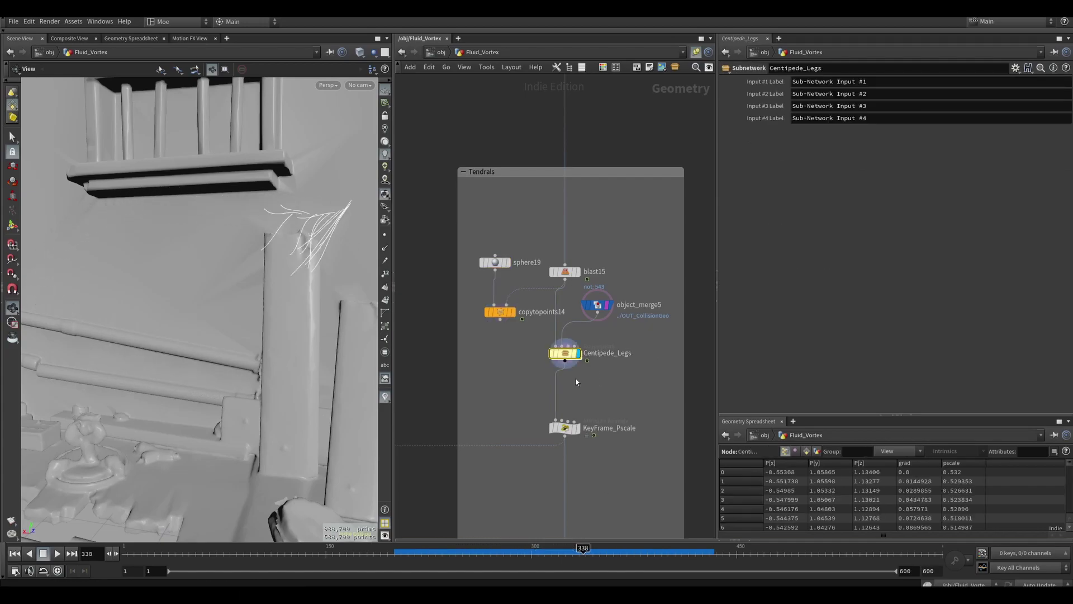
Step: Overlay copytopoints14's sphere on the centipede legs, scrub to frame 326, and hide the sphere again
left_click(491, 315)
left_click(401, 551)
left_click_drag(430, 556, 568, 559)
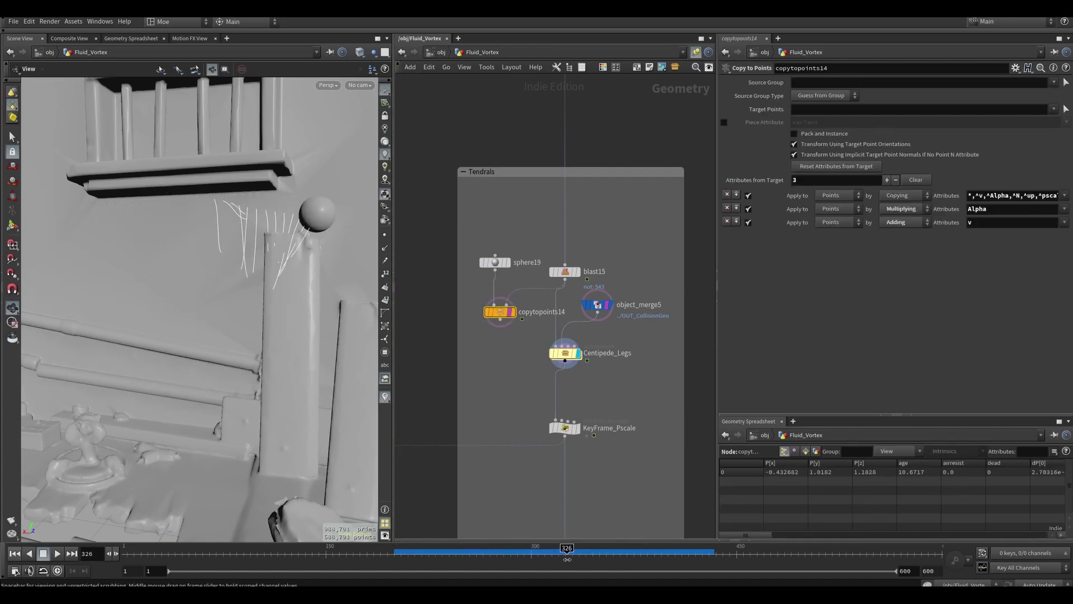
left_click(495, 308)
middle_click_drag(523, 350, 503, 344)
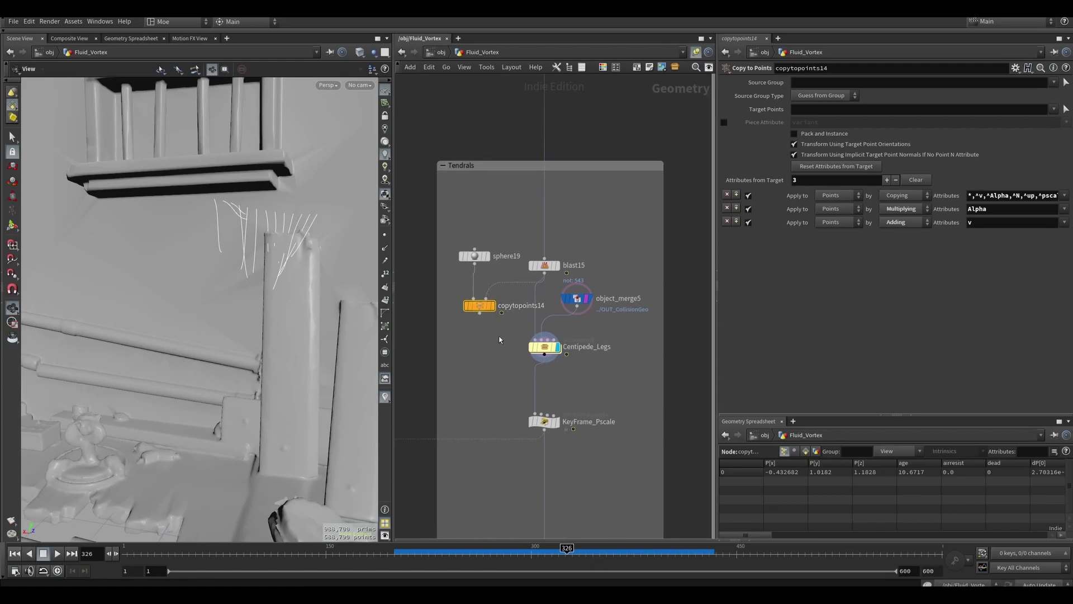
Step: Open the Centipede_Legs subnetwork and scrub its leg curves to frame 367
left_click(548, 346)
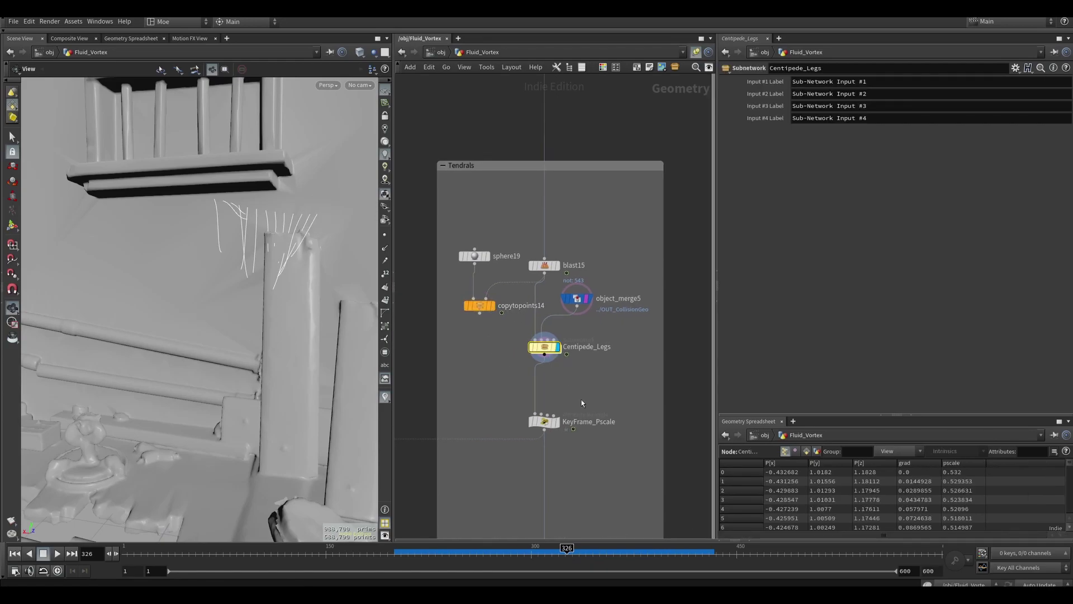
double_click(547, 350)
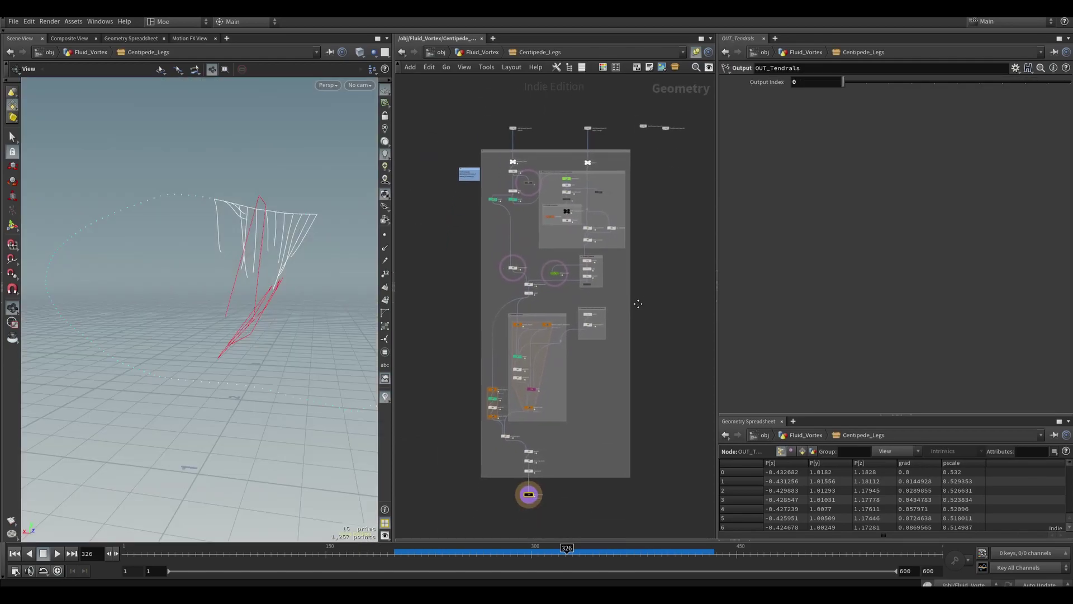
mouse_move(556, 551)
left_mouse_down()
mouse_move(408, 553)
mouse_move(638, 564)
mouse_move(623, 561)
left_mouse_up()
middle_click_drag(623, 392, 603, 426)
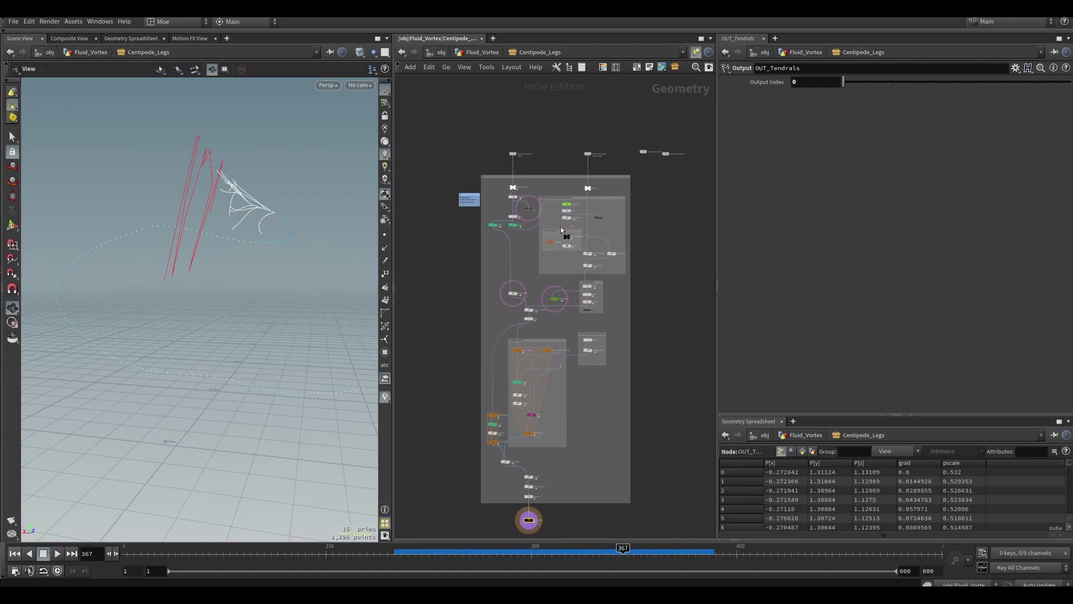
Step: Inspect the snapping code of snap_to_surface1, xyz_snapping and kinda_accurate
scroll(561, 227, "up", 6)
middle_click_drag(585, 307, 512, 322)
left_click(545, 301)
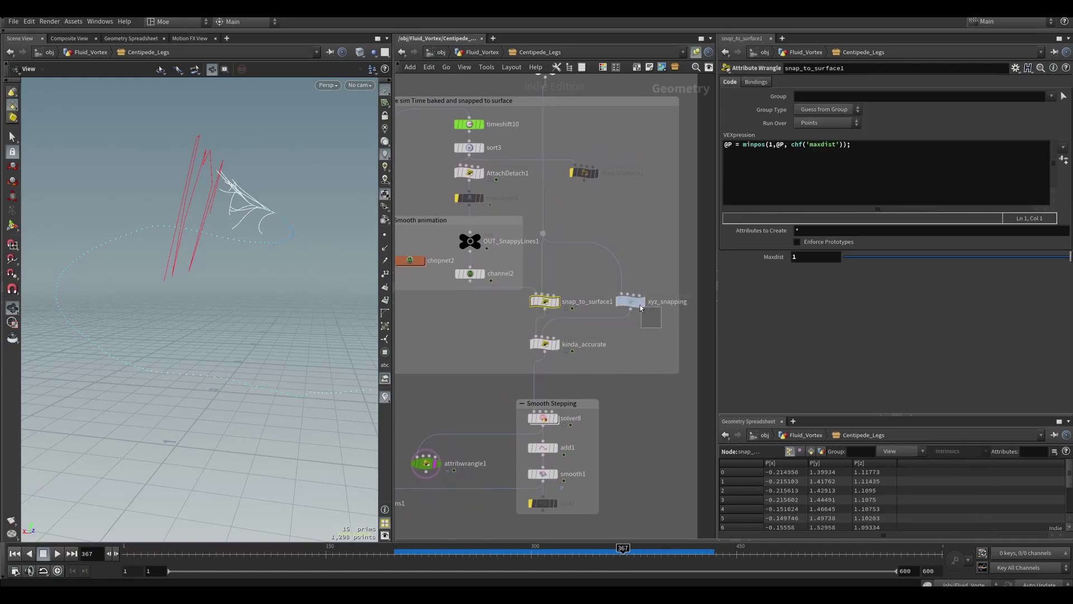
left_click(642, 307)
left_click(545, 344)
middle_click_drag(618, 394, 636, 292)
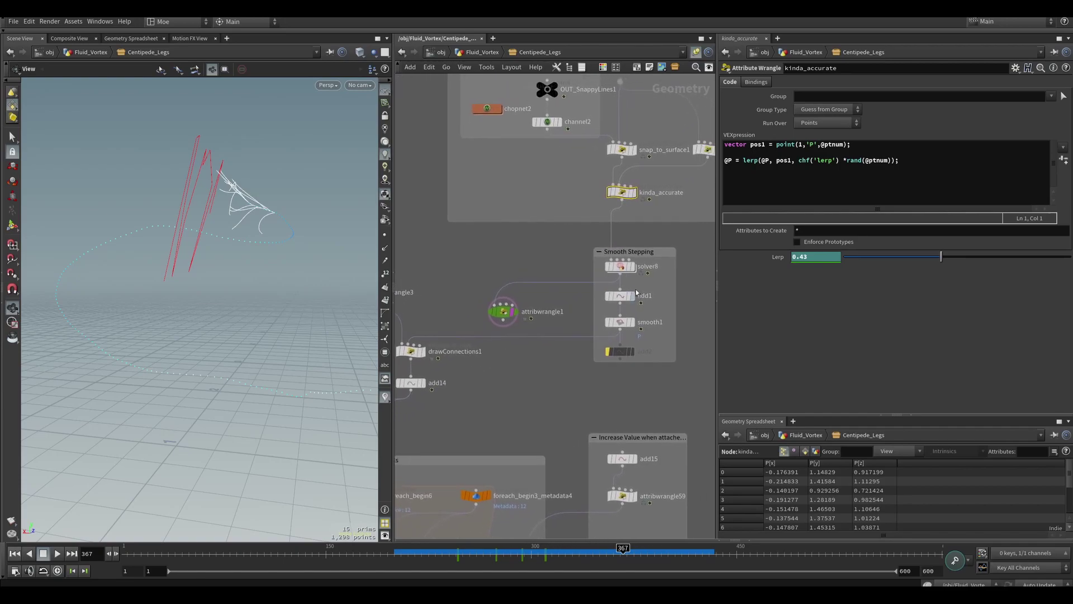
Step: Display the blended line at kinda_accurate and scrub it to frame 300
left_click(632, 192)
middle_click_drag(659, 228, 630, 235)
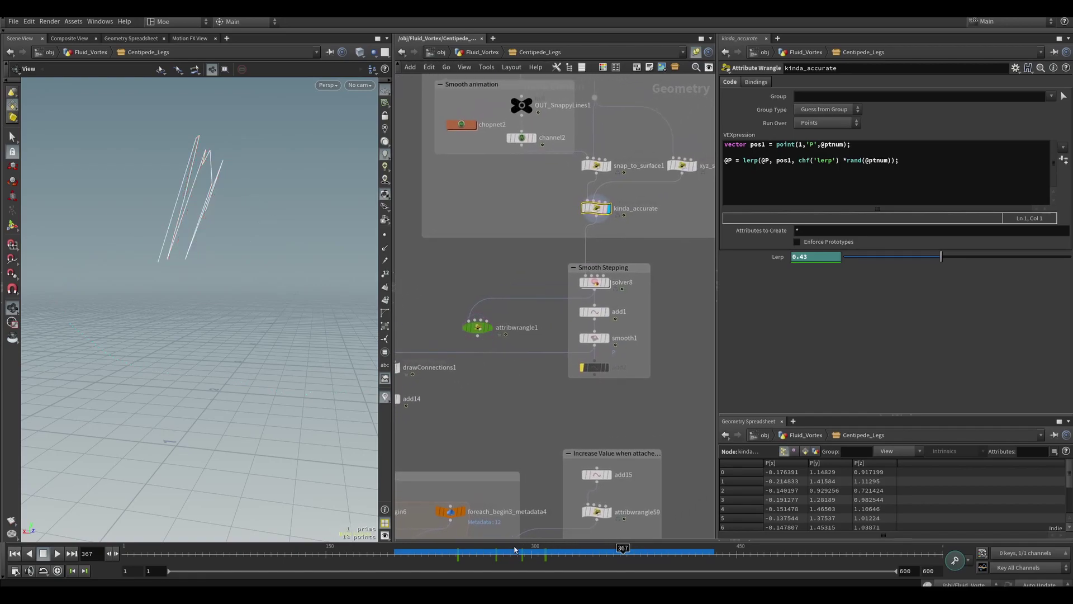
mouse_move(515, 550)
left_mouse_down()
mouse_move(501, 551)
mouse_move(531, 547)
left_mouse_up()
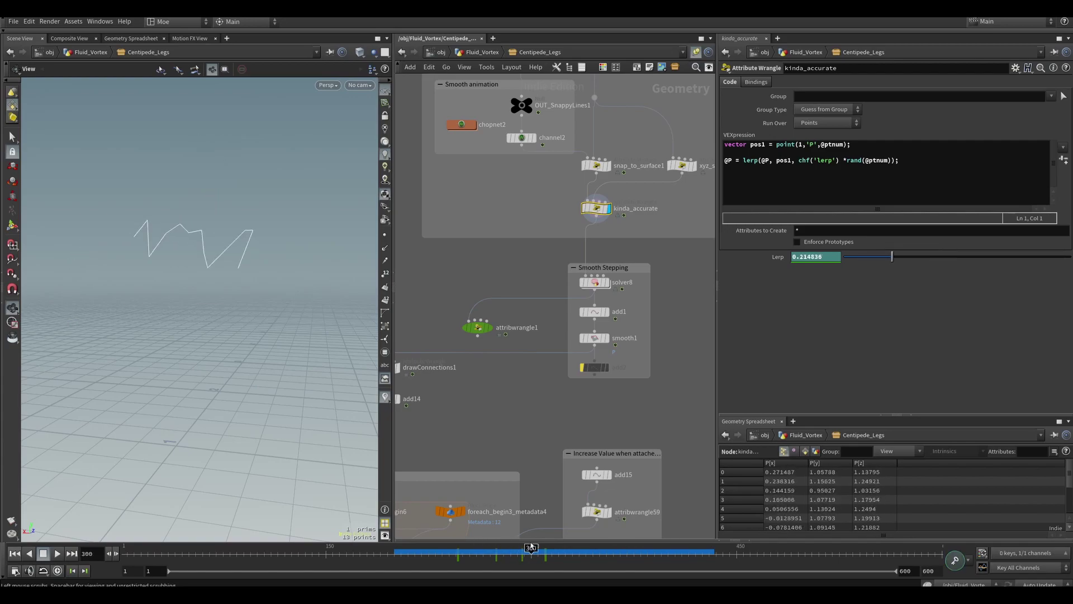
Step: Display solver8, scrub to frame 368, and inspect the previous-frame lerp wrangles attribwrangle60 and attribwrangle61 inside it
left_click(603, 283)
left_click(485, 554)
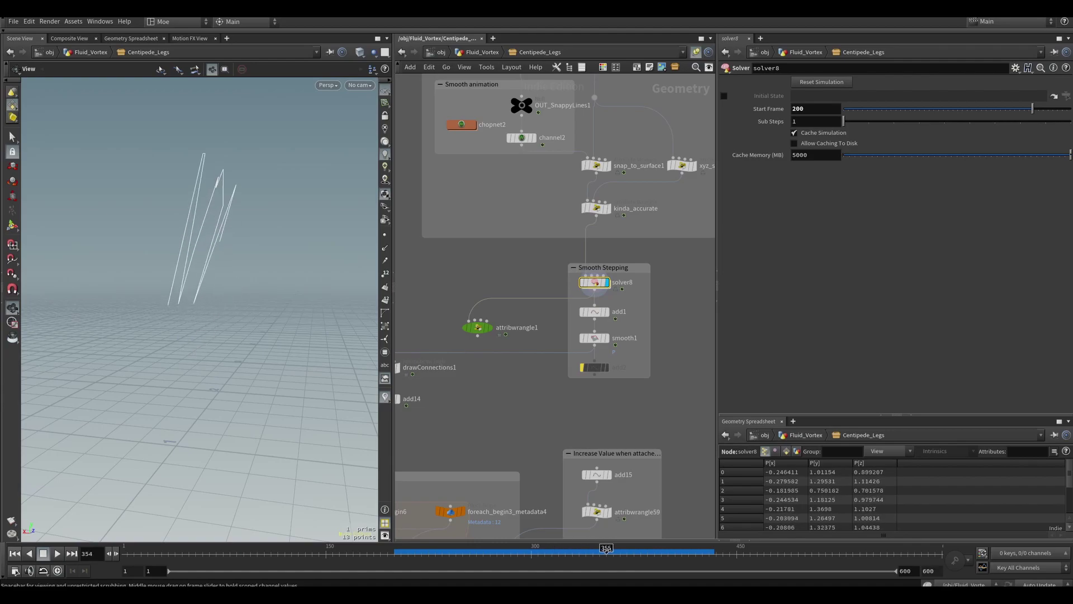
double_click(596, 286)
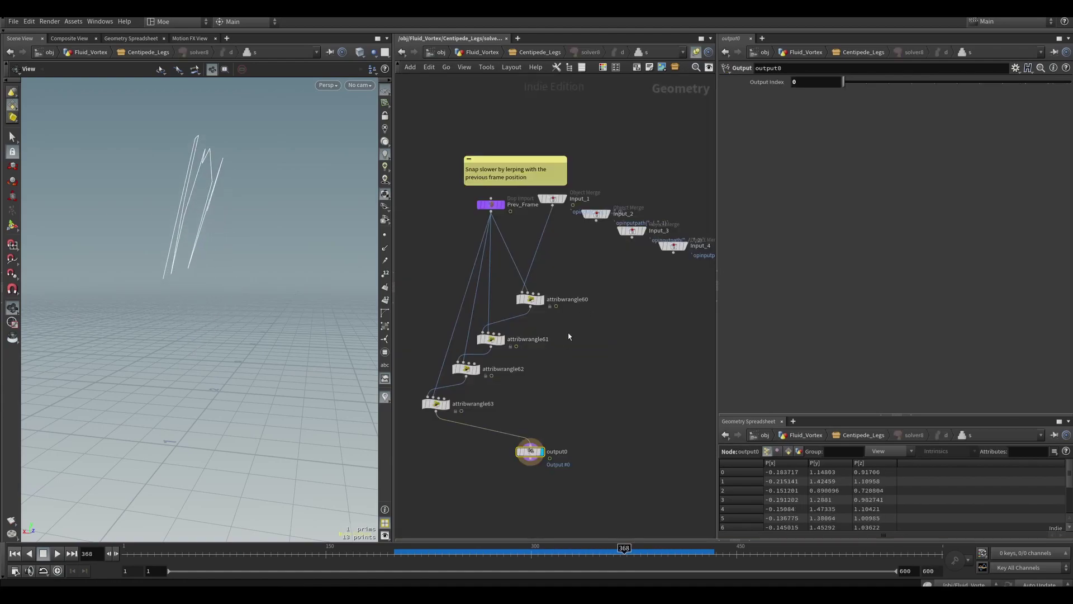
left_click(531, 299)
middle_click_drag(544, 366, 602, 340)
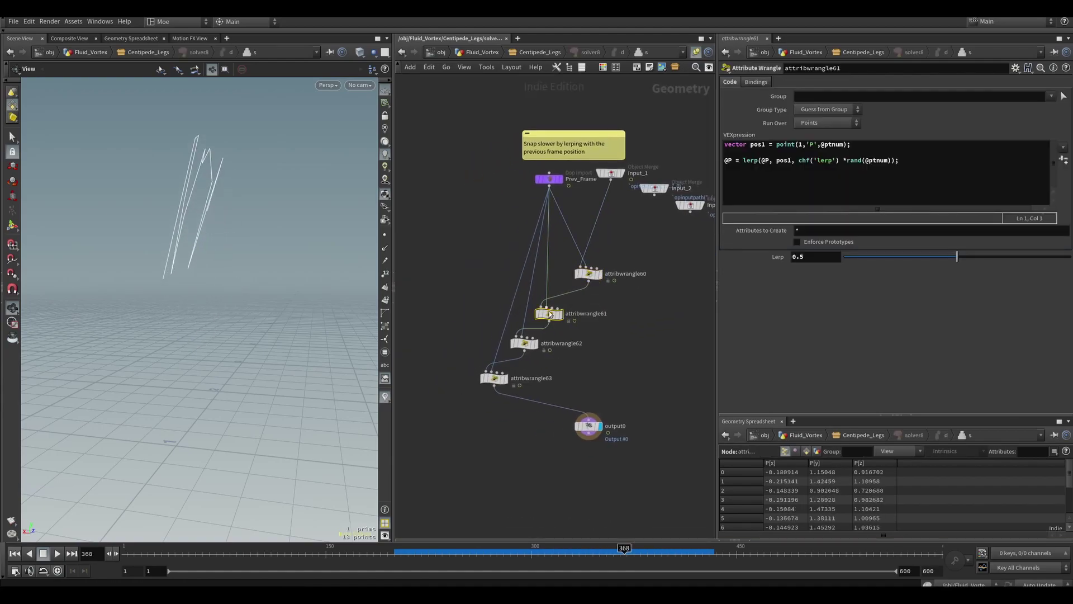
key("u")
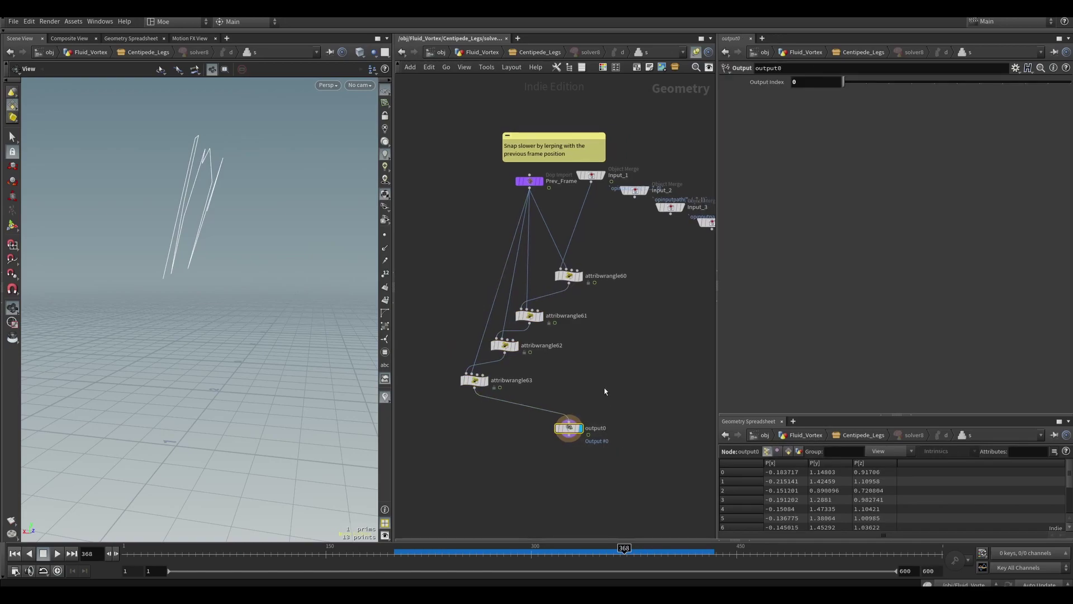
Step: Scrub solver8's smoothed stepping to frame 313 and compare it with the kinda_accurate line
left_click(547, 554)
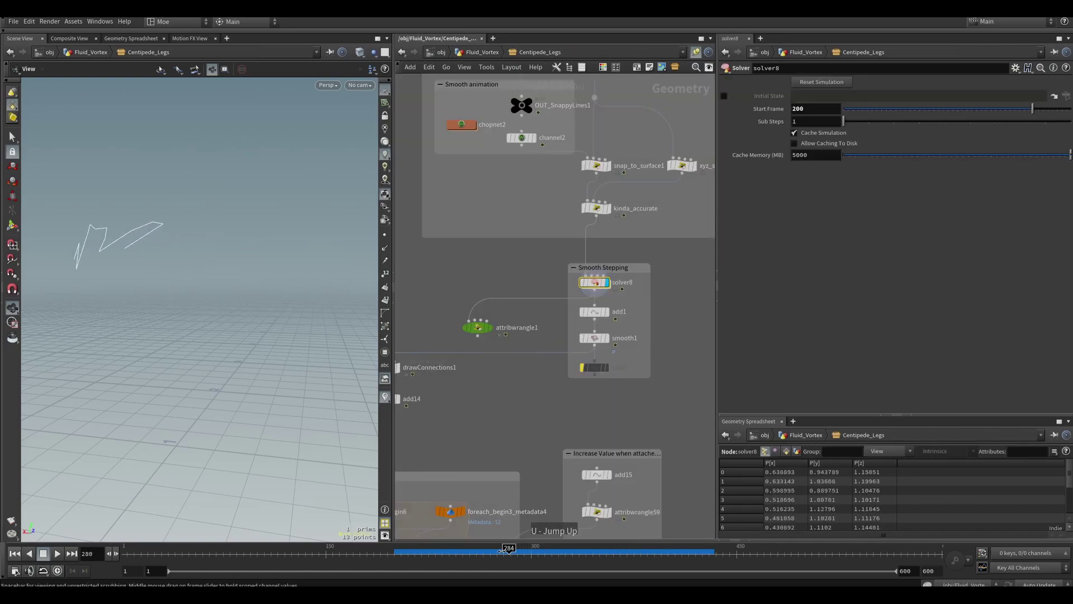
mouse_move(541, 551)
left_mouse_down()
mouse_move(495, 551)
mouse_move(549, 551)
left_mouse_up()
left_click(597, 208)
left_click(607, 282)
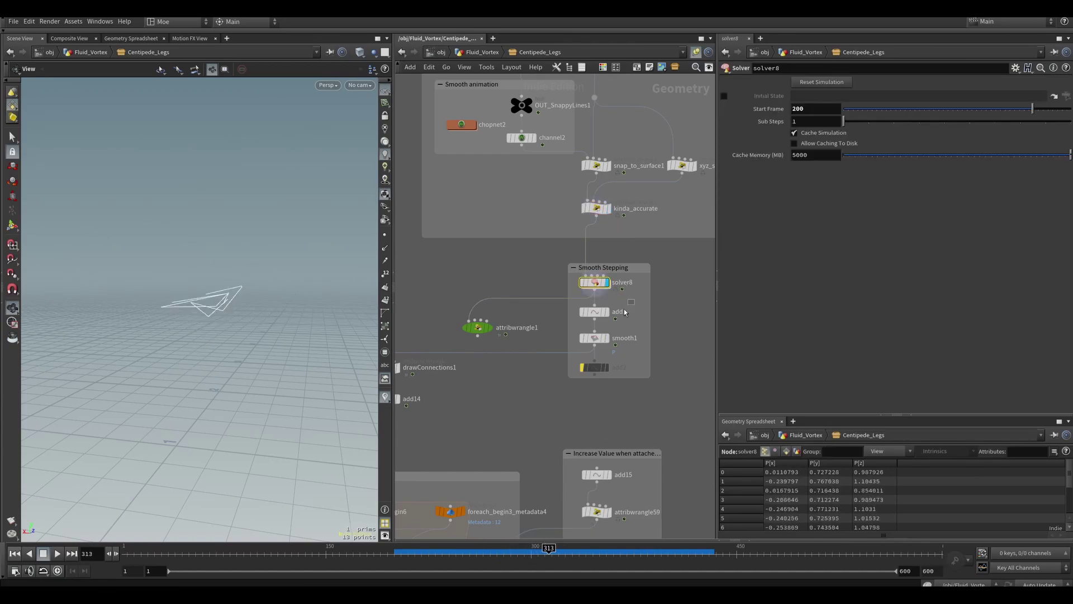
Step: Display the add1 and smooth1 results in Smooth Stepping and scrub the smoothed line to frame 346
left_click(594, 311)
left_click(594, 338)
left_click_drag(545, 552, 595, 552)
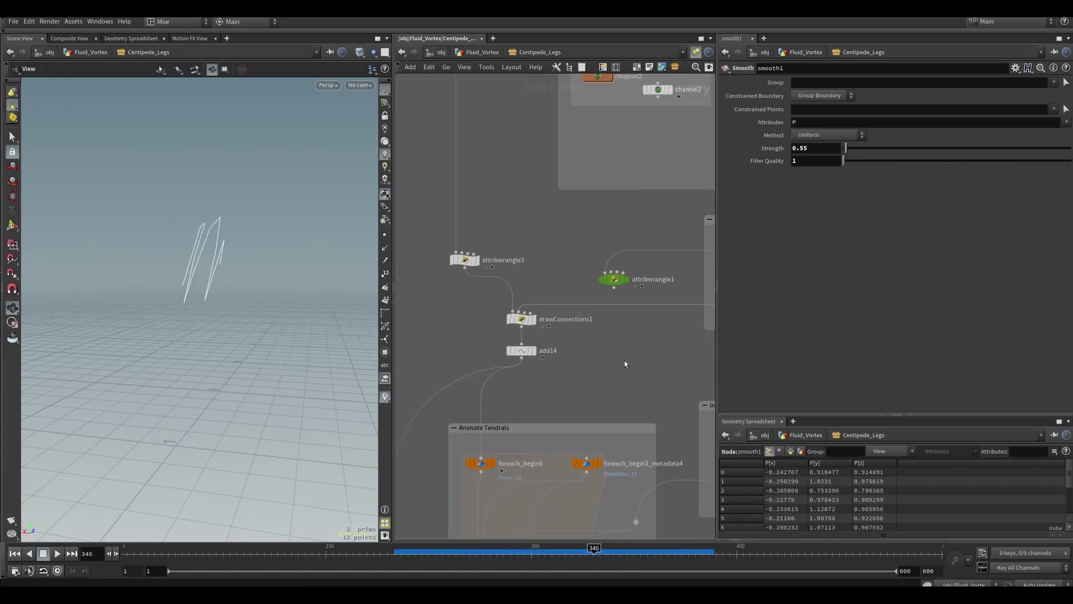
Step: Display drawConnections1, inspect its distance threshold code, and scrub the connection lines to frame 251
middle_click_drag(485, 408, 547, 348)
left_click(498, 320)
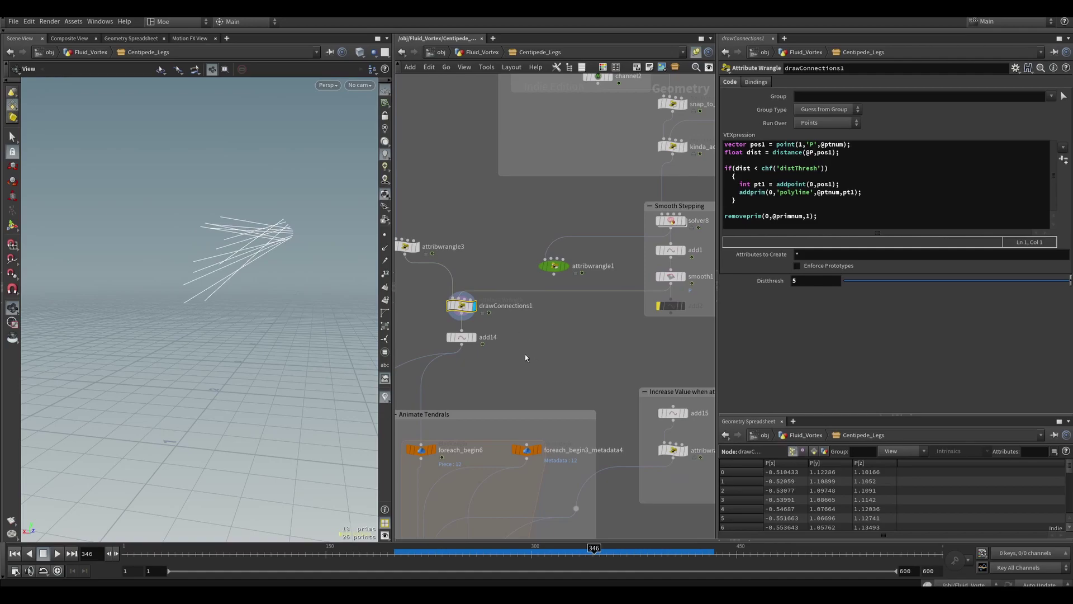
left_click_drag(563, 550, 464, 563)
Step: Display attribwrangle3 and inspect the code that removes points numbered above 12
middle_click_drag(461, 324, 512, 341)
left_click(467, 263)
middle_click_drag(516, 271, 478, 238)
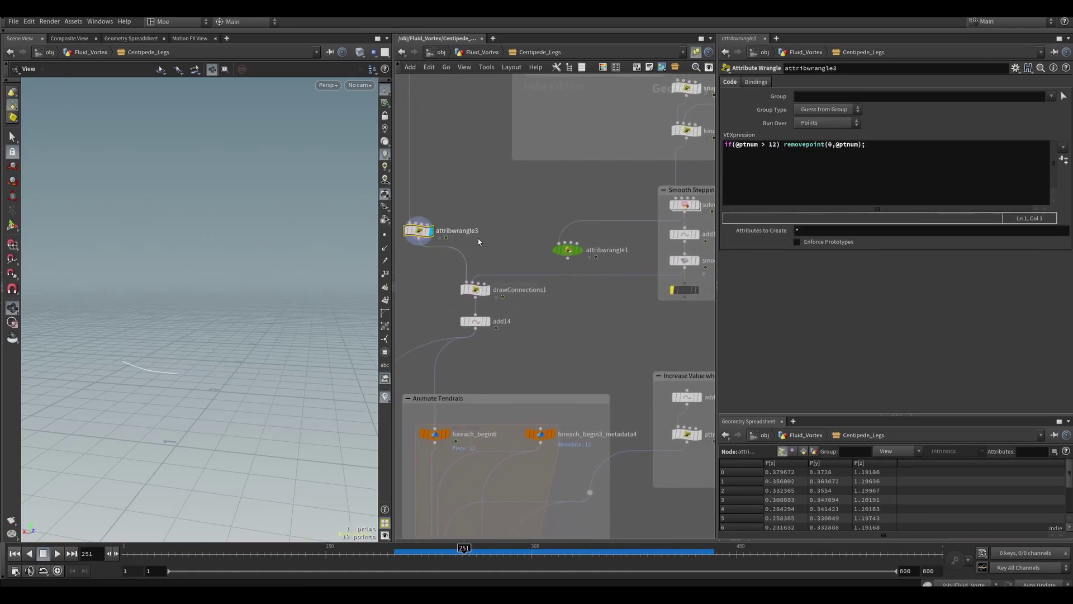
middle_click_drag(615, 304, 572, 303)
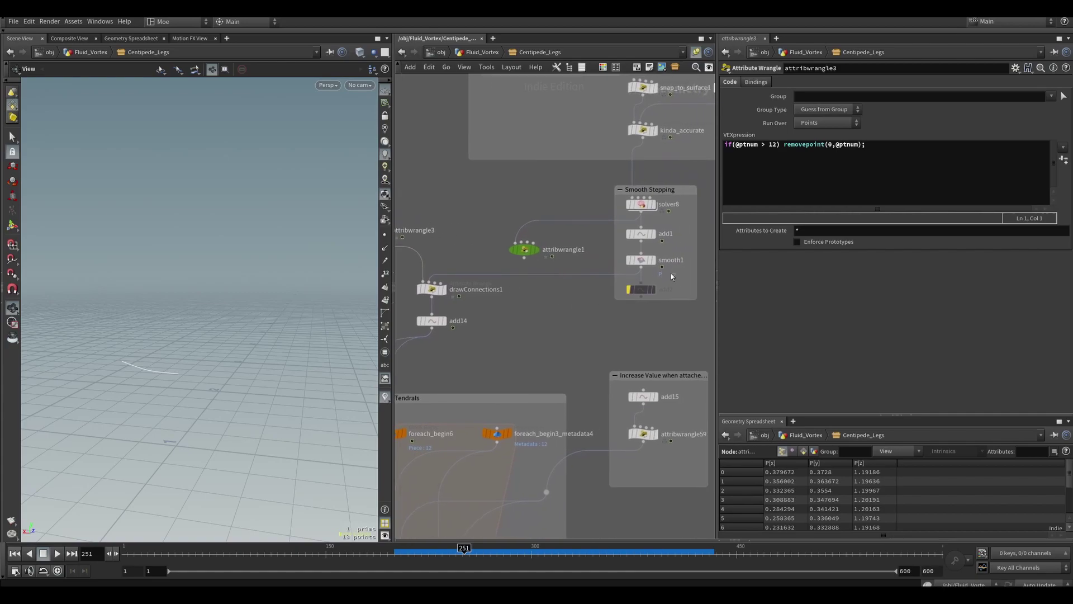
Step: Overlay smooth1 and drawConnections1 as templates on the attribwrangle3 result, and scrub the connecting lines to frame 289
left_click(652, 261)
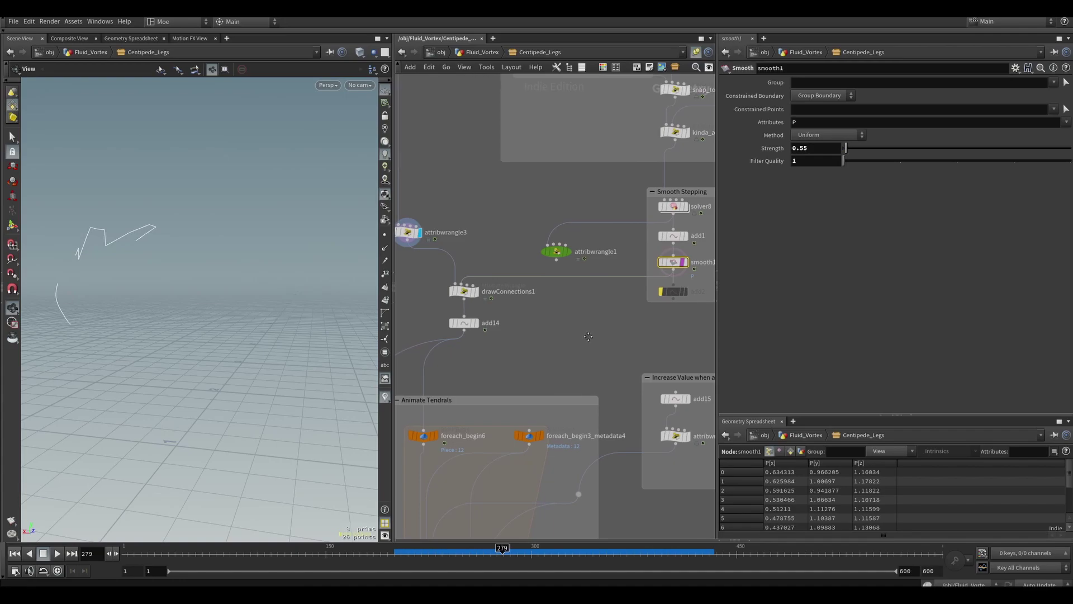
middle_click_drag(588, 336, 638, 334)
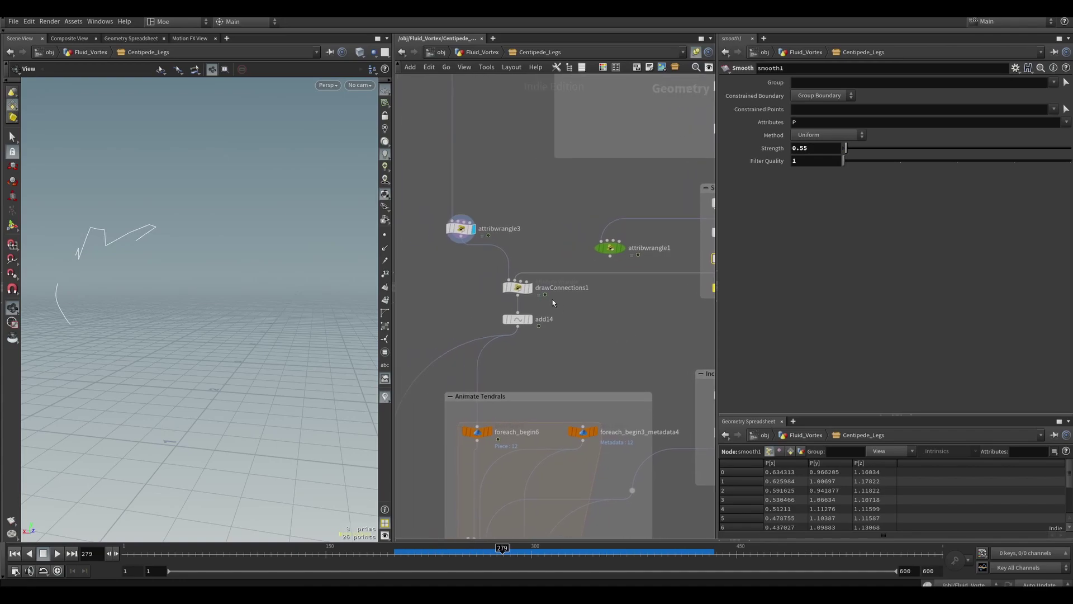
left_click(527, 287)
left_click_drag(492, 553, 516, 553)
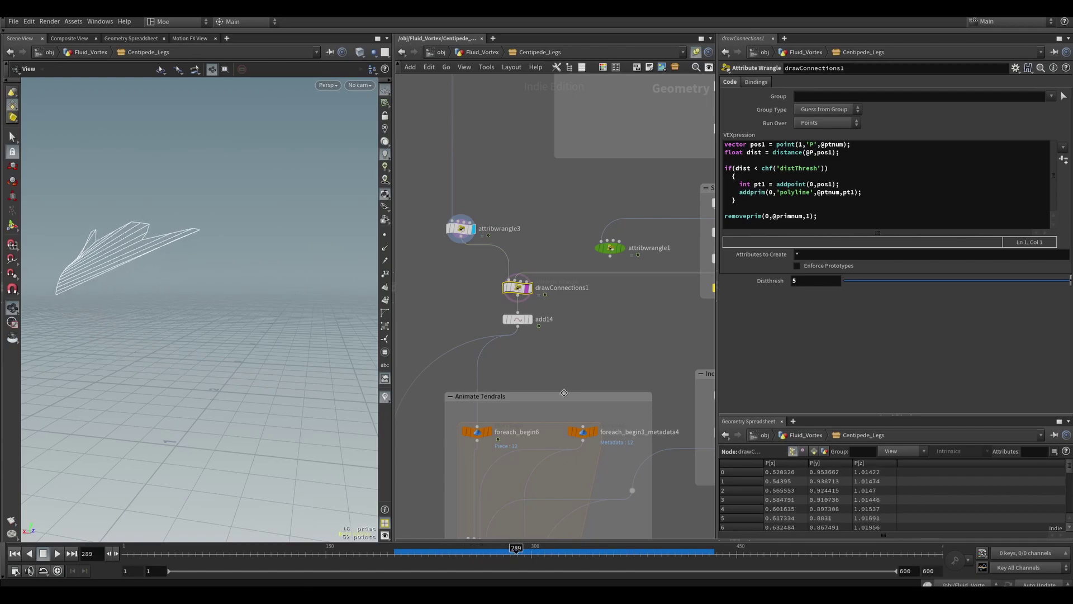
Step: Display add14 to view only the separate connection lines, and scrub them to frame 254
key("e")
left_click(530, 318)
middle_click_drag(497, 393, 498, 374)
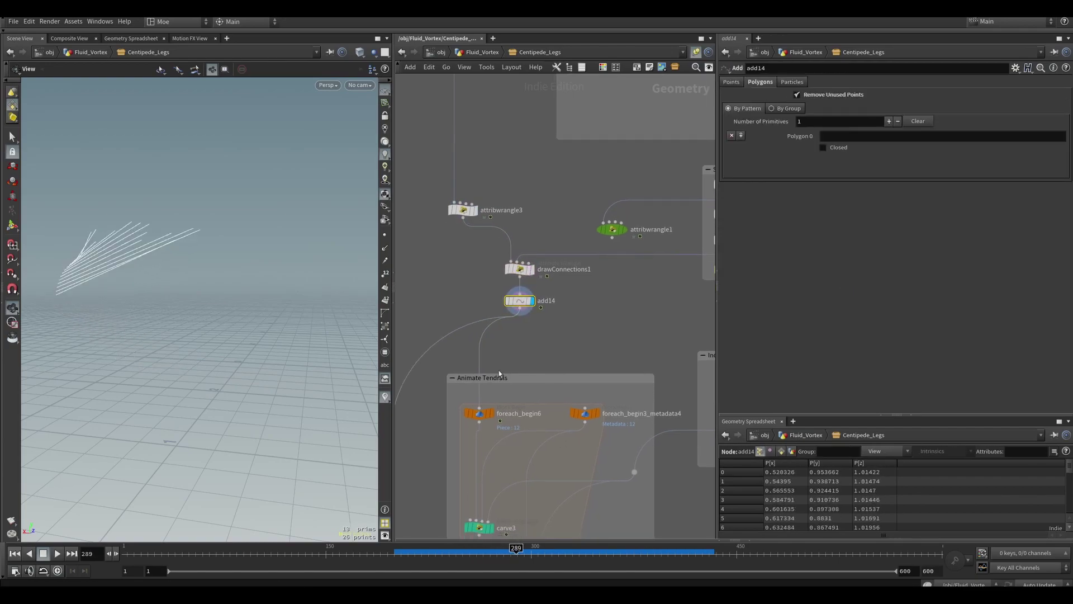
left_click_drag(430, 555, 468, 555)
middle_click_drag(599, 343, 609, 269)
scroll(610, 269, "down", 2)
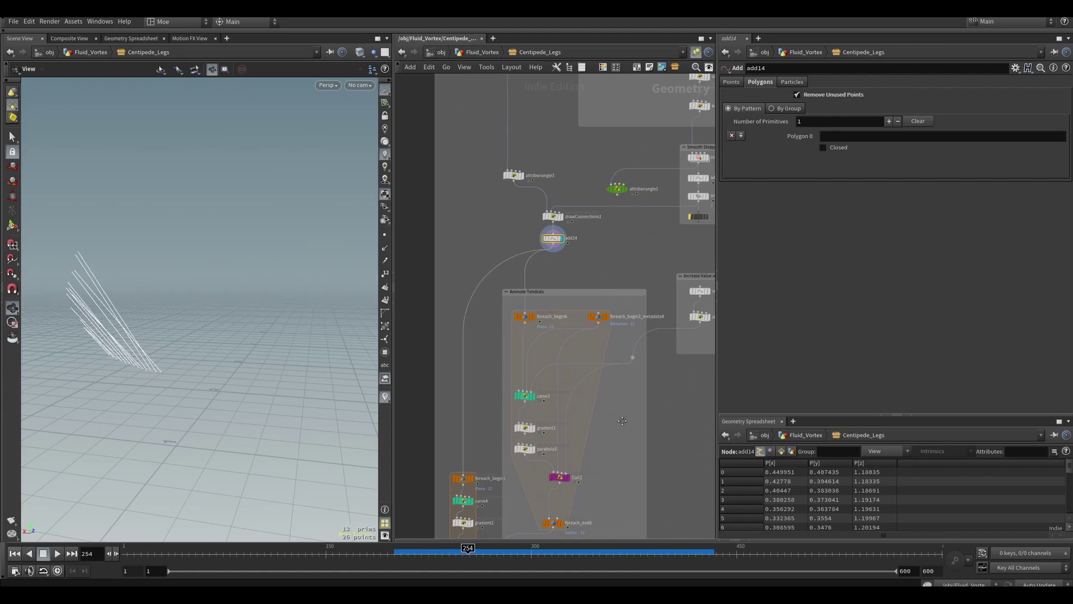
Step: Display attribwrangle2 below the Animate Tendrals network, and scrub the lerped tendril curves to frame 357
middle_click_drag(622, 421, 619, 331)
scroll(618, 331, "down", 1)
scroll(507, 492, "up", 2)
left_click_drag(537, 419, 485, 450)
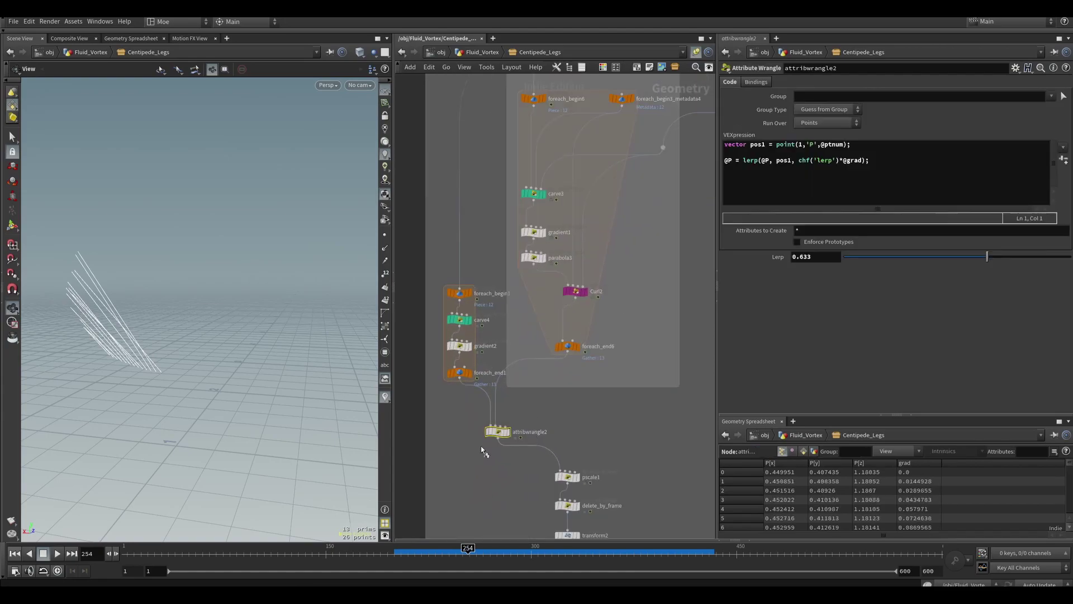
key("r")
mouse_move(467, 553)
left_mouse_down()
mouse_move(449, 553)
mouse_move(609, 551)
left_mouse_up()
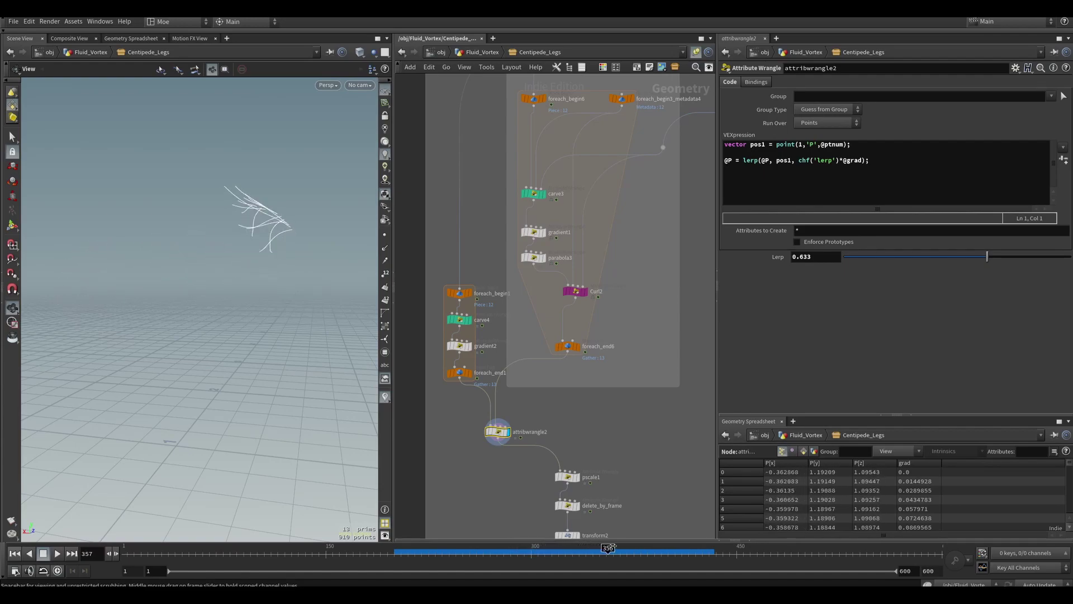
Step: Inspect the carve3, gradient1 and parabola3 wrangles inside the Animate Tendrals loop
middle_click_drag(620, 261, 594, 282)
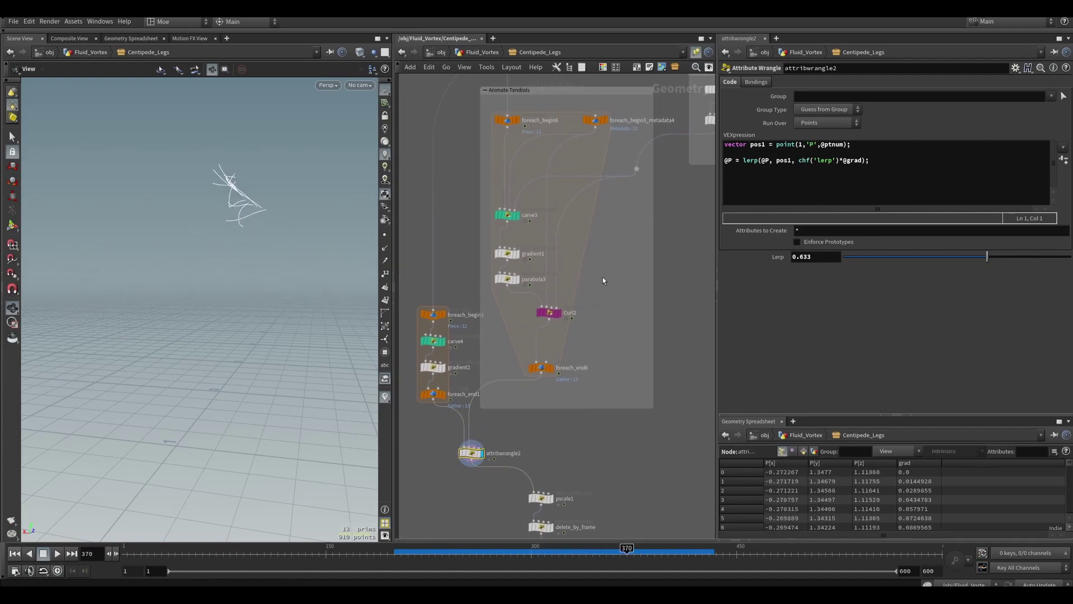
left_click(507, 215)
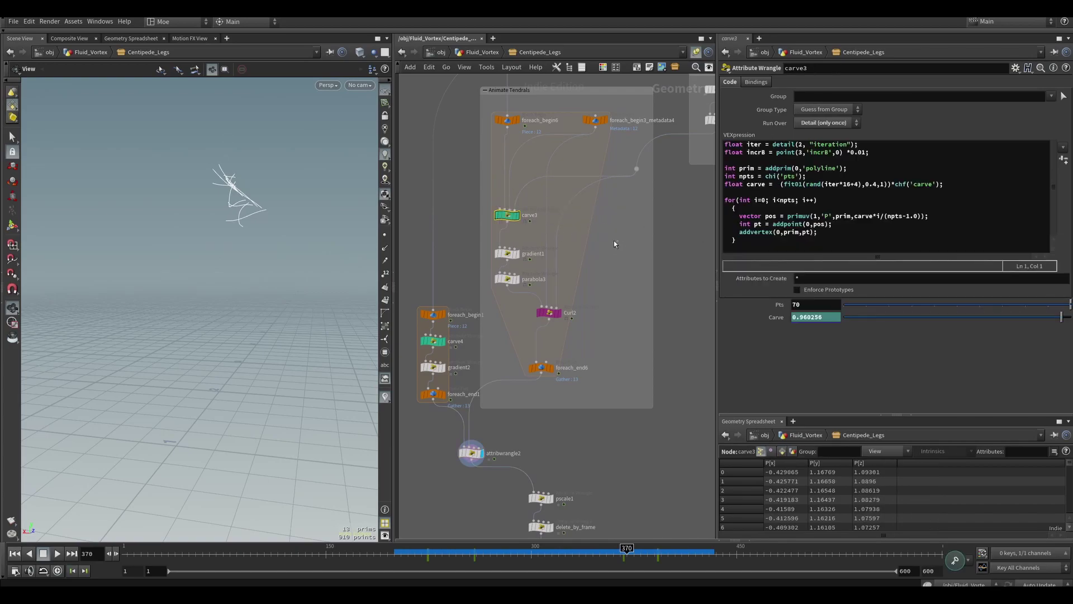
left_click(507, 253)
left_click(507, 279)
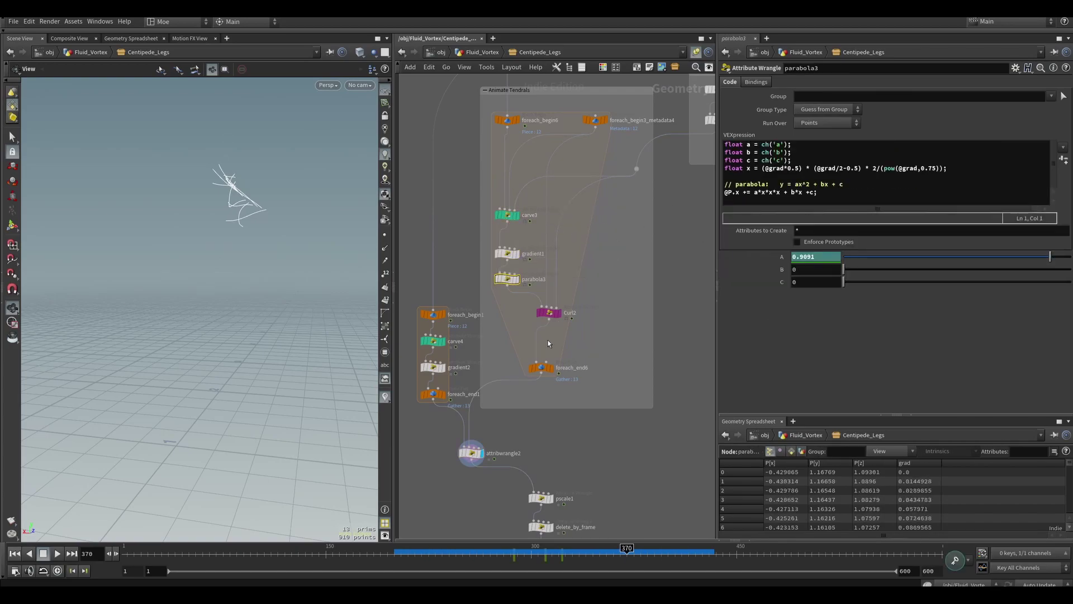
middle_click_drag(511, 398, 497, 238)
scroll(498, 238, "down", 2)
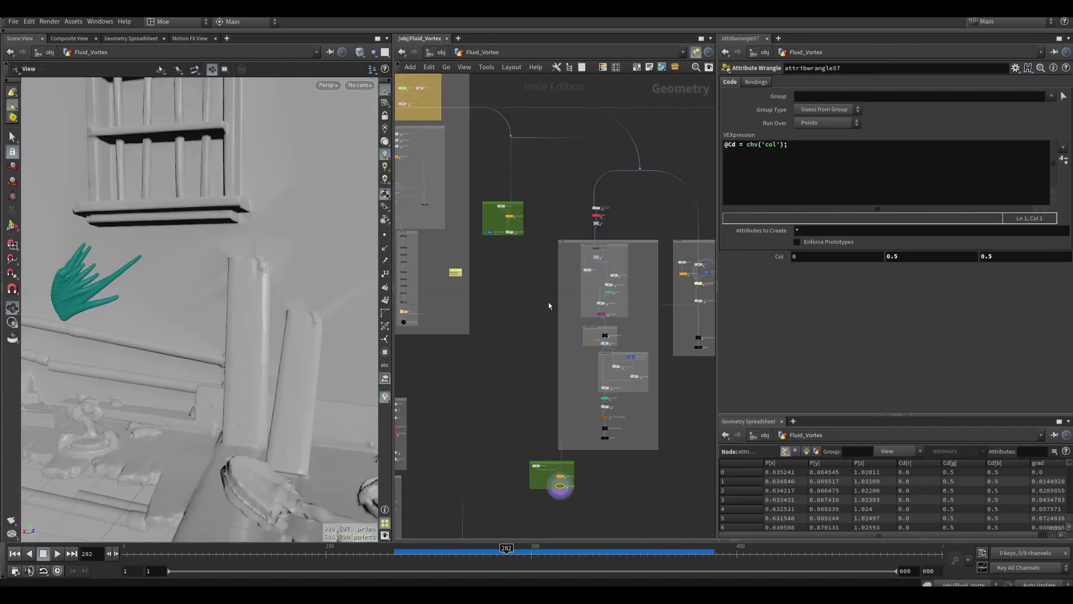
Step: Overlay attribwrangle28's teal body geometry with the tendrils in Fluid_Vortex, and scrub the combined preview to frame 389
scroll(535, 252, "up", 3)
left_click(488, 214)
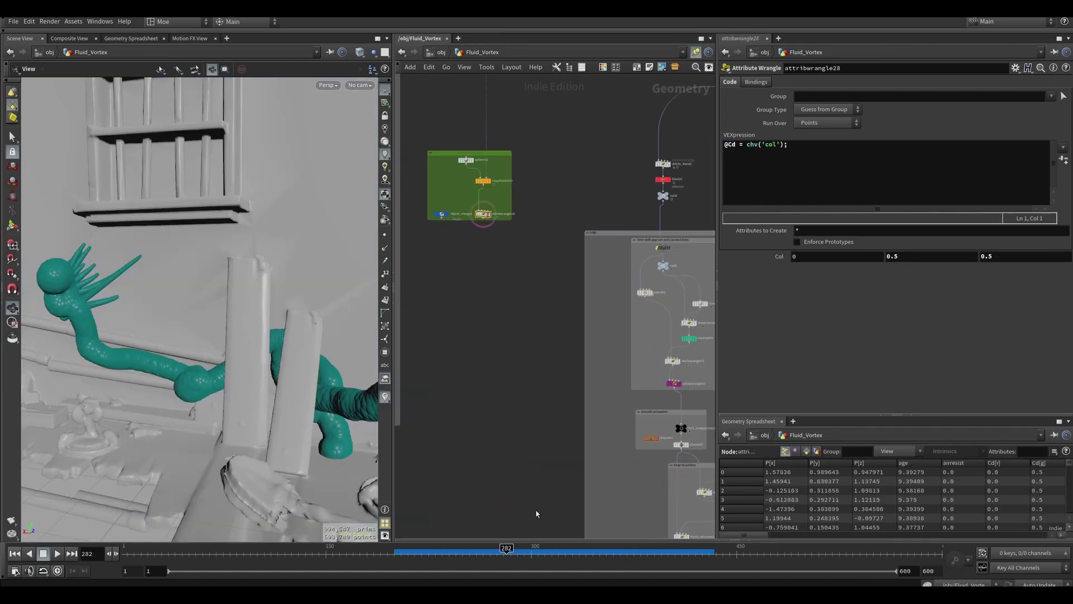
left_click_drag(506, 550, 655, 557)
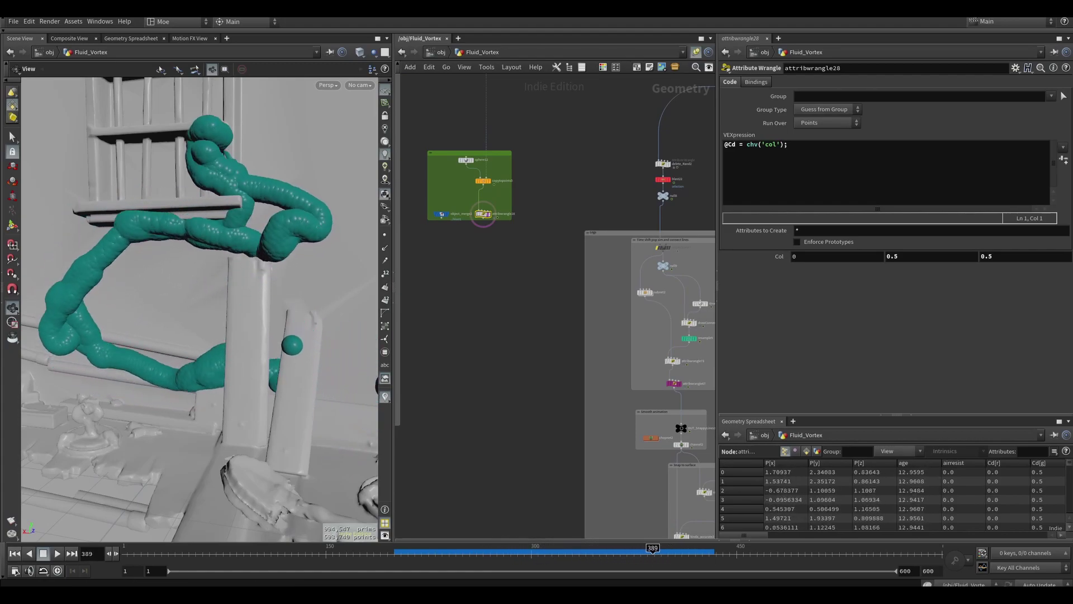